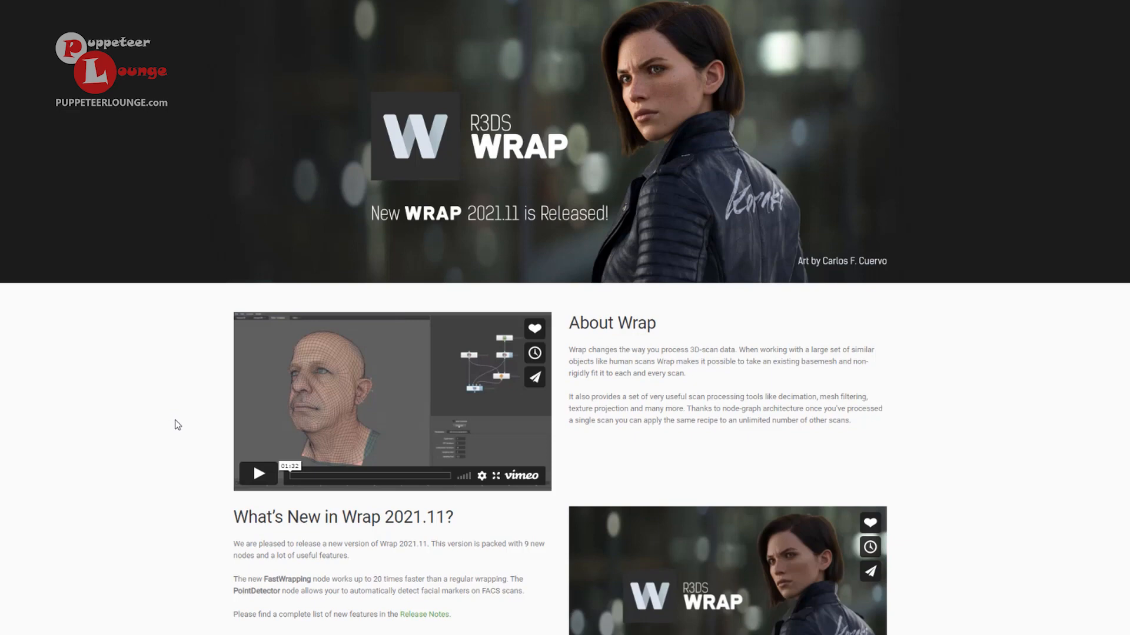
Look through the R3DS Wrap 2021.11 product page down past the free 30-day trial downloads
{"action": "scroll", "coordinate": [154, 406], "scroll_direction": "down", "scroll_amount": 3}
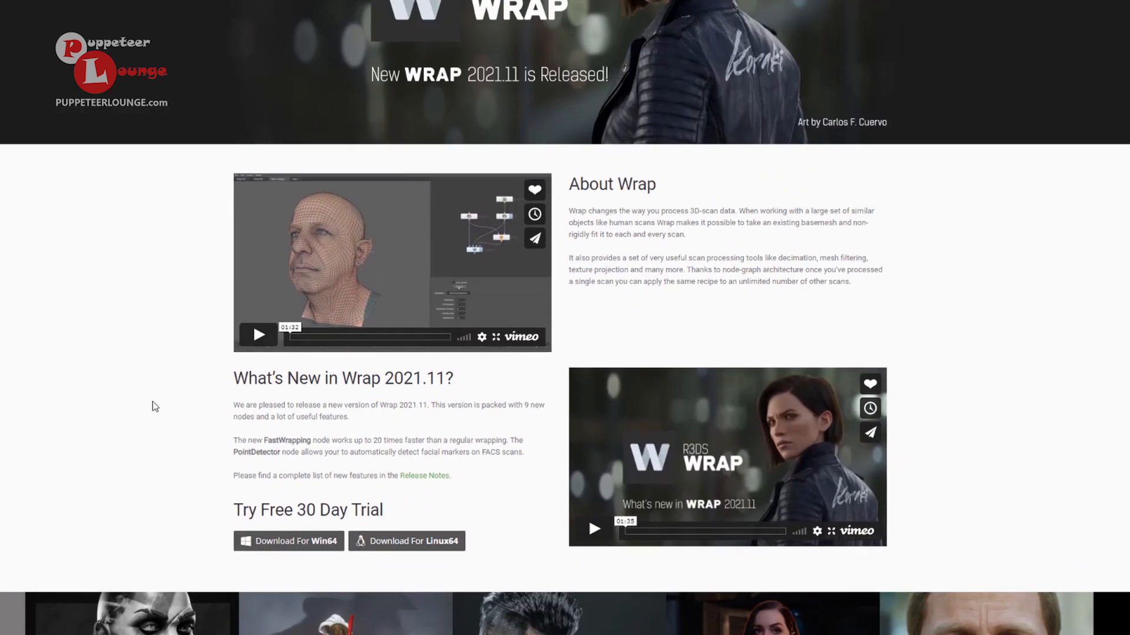
{"action": "scroll", "coordinate": [153, 406], "scroll_direction": "down", "scroll_amount": 7}
{"action": "scroll", "coordinate": [153, 410], "scroll_direction": "down", "scroll_amount": 5}
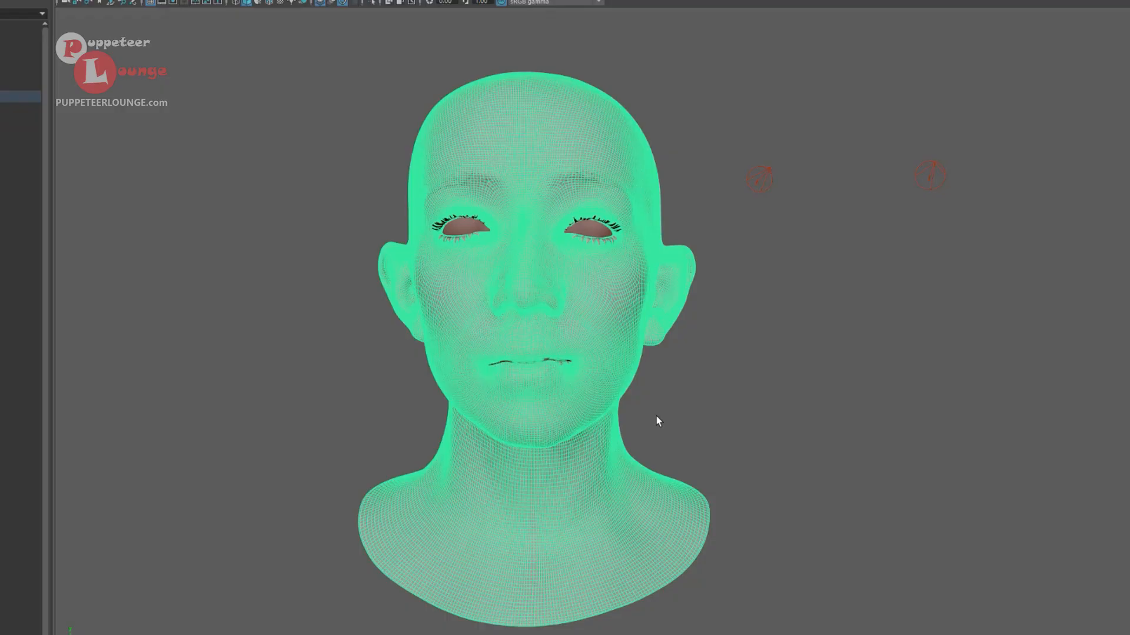
In Maya, examine where the target head sits relative to the source head
{"action": "left_click", "coordinate": [658, 422]}
{"action": "left_click", "coordinate": [20, 85]}
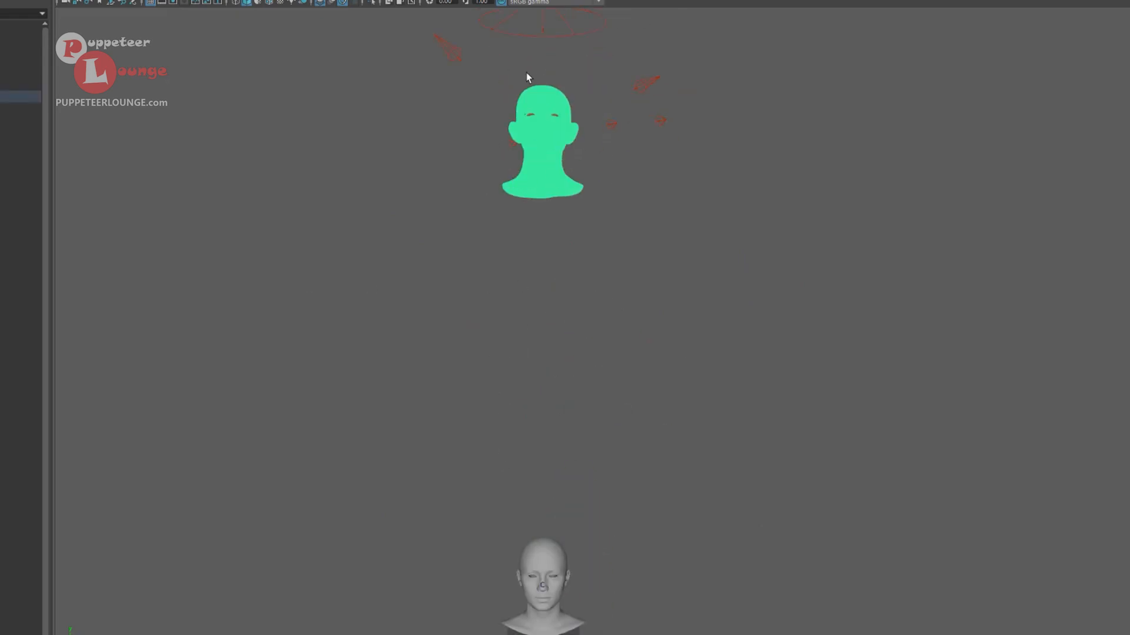
{"action": "left_click", "coordinate": [547, 567]}
{"action": "middle_click_drag", "start_coordinate": [582, 575], "coordinate": [577, 500], "text": "alt"}
{"action": "right_click_drag", "start_coordinate": [577, 501], "coordinate": [520, 557], "text": "alt"}
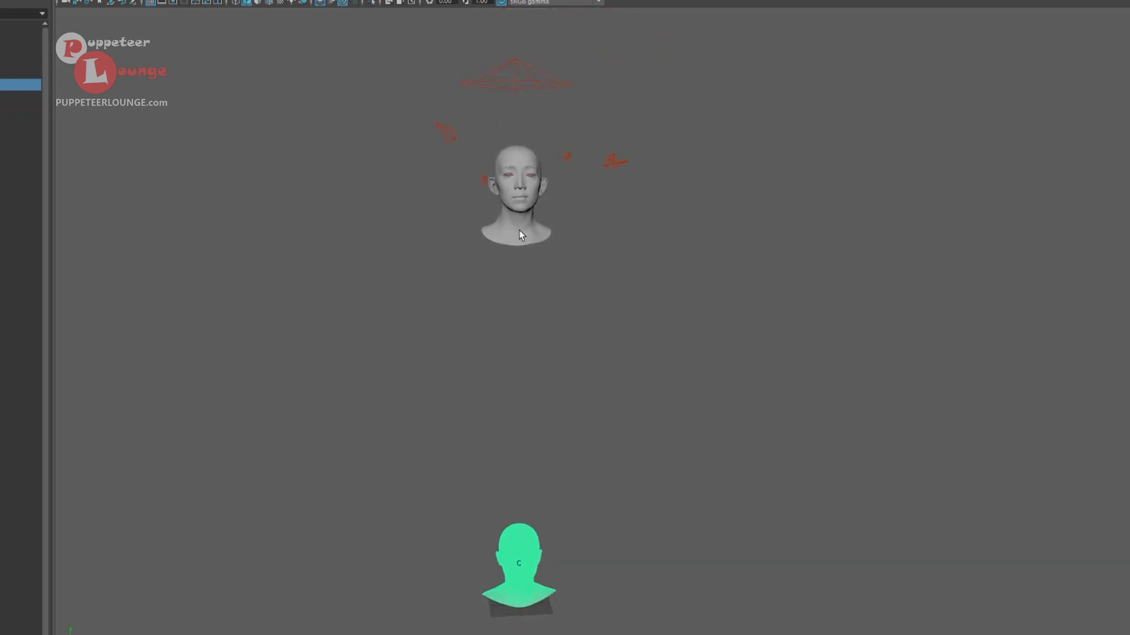
{"action": "left_click", "coordinate": [519, 230]}
{"action": "middle_click_drag", "start_coordinate": [524, 277], "coordinate": [523, 268], "text": "alt"}
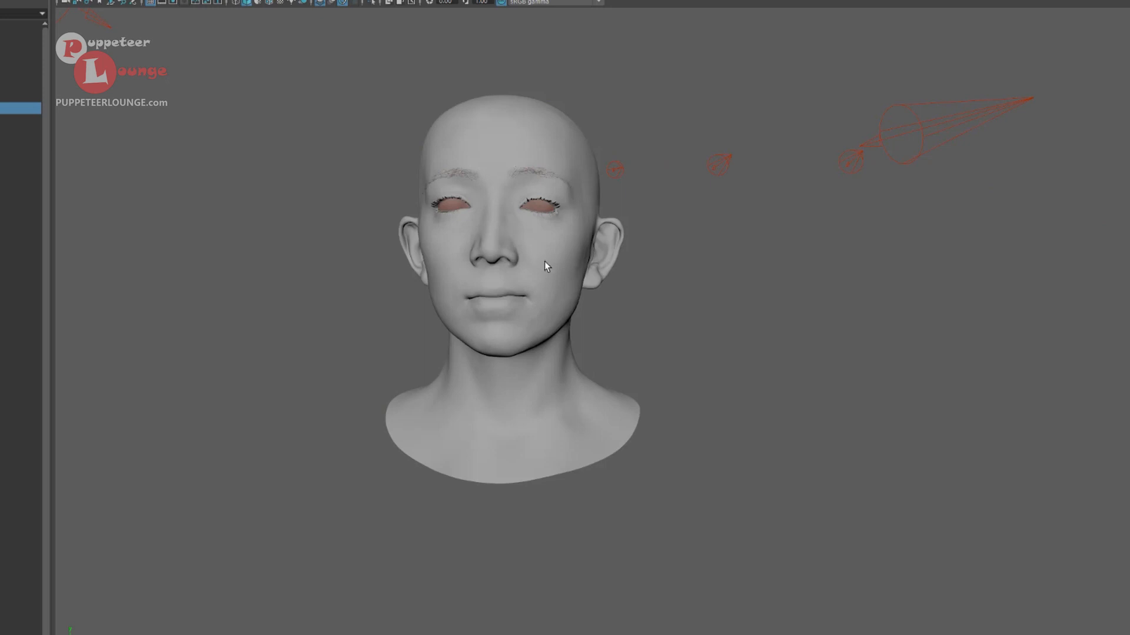
{"action": "scroll", "coordinate": [603, 311], "scroll_direction": "down", "scroll_amount": 5}
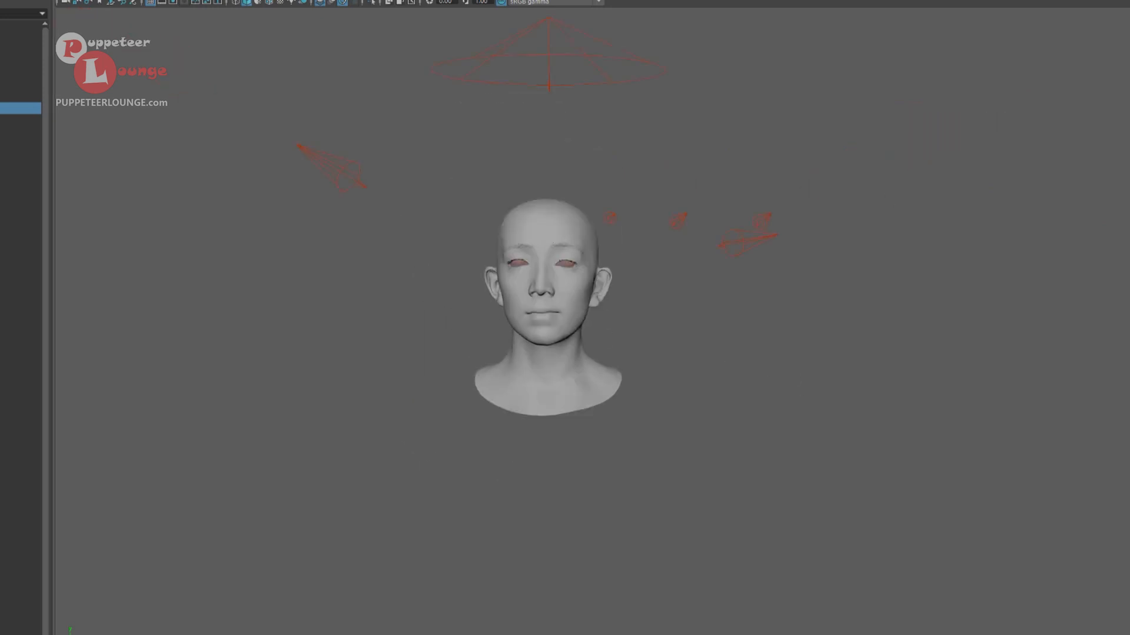
Move the raised target head down onto the source head at the grid
{"action": "middle_click_drag", "start_coordinate": [548, 427], "coordinate": [561, 251], "text": "alt"}
{"action": "scroll", "coordinate": [622, 418], "scroll_direction": "down", "scroll_amount": 5}
{"action": "middle_click_drag", "start_coordinate": [622, 418], "coordinate": [609, 329], "text": "alt"}
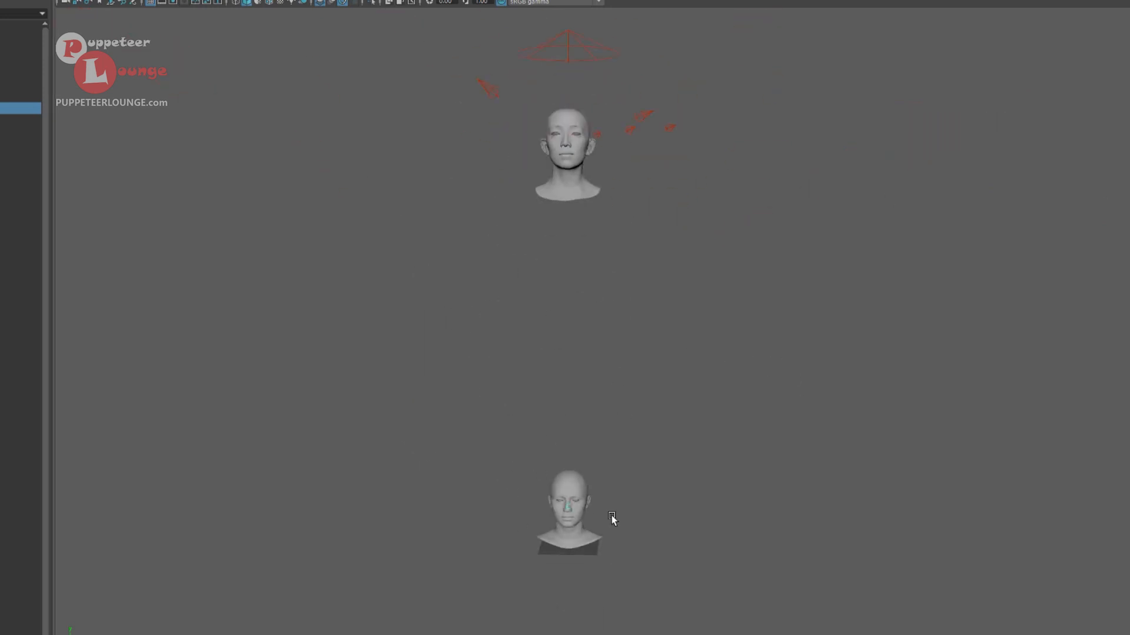
{"action": "middle_click_drag", "start_coordinate": [565, 517], "coordinate": [610, 454]}
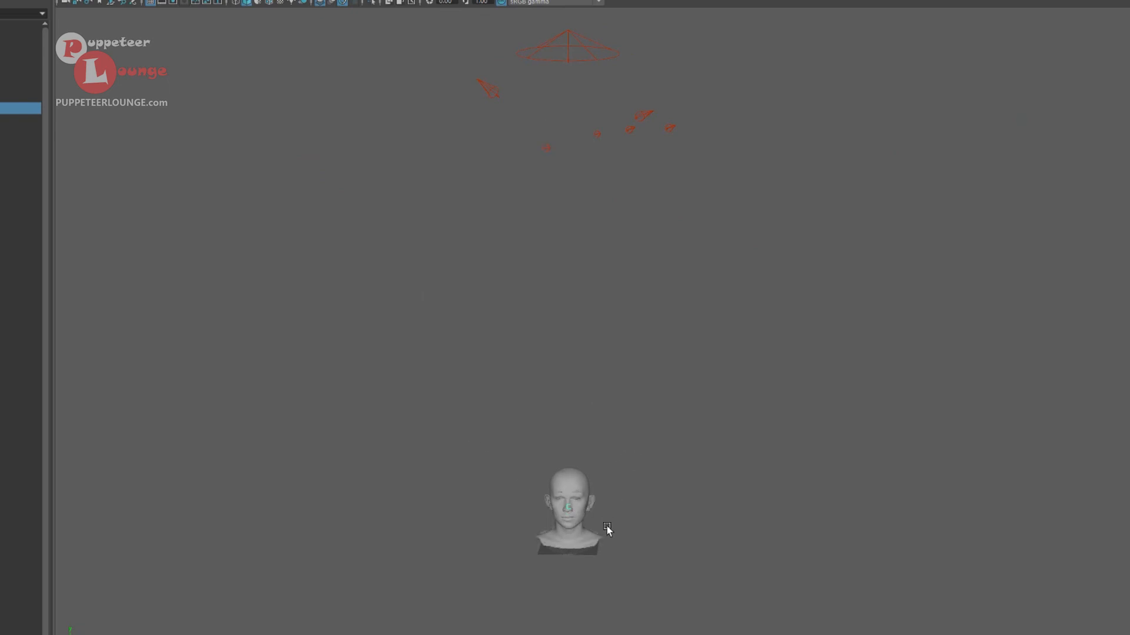
{"action": "middle_click_drag", "start_coordinate": [606, 526], "coordinate": [606, 388], "text": "alt"}
{"action": "right_click_drag", "start_coordinate": [606, 388], "coordinate": [1083, 482], "text": "alt"}
{"action": "middle_click_drag", "start_coordinate": [547, 594], "coordinate": [536, 377], "text": "alt"}
{"action": "left_click_drag", "start_coordinate": [535, 376], "coordinate": [501, 376], "text": "alt"}
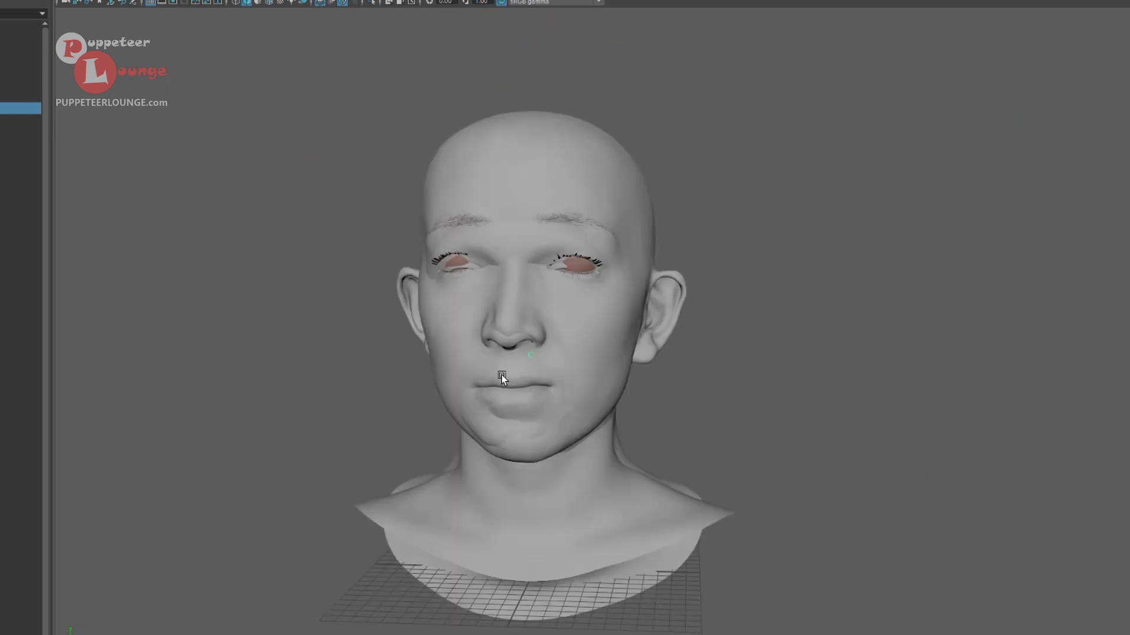
Select the target head and set the export selection file type to OBJexport
{"action": "left_click", "coordinate": [734, 457]}
{"action": "left_click", "coordinate": [655, 506]}
{"action": "left_click", "coordinate": [304, 195]}
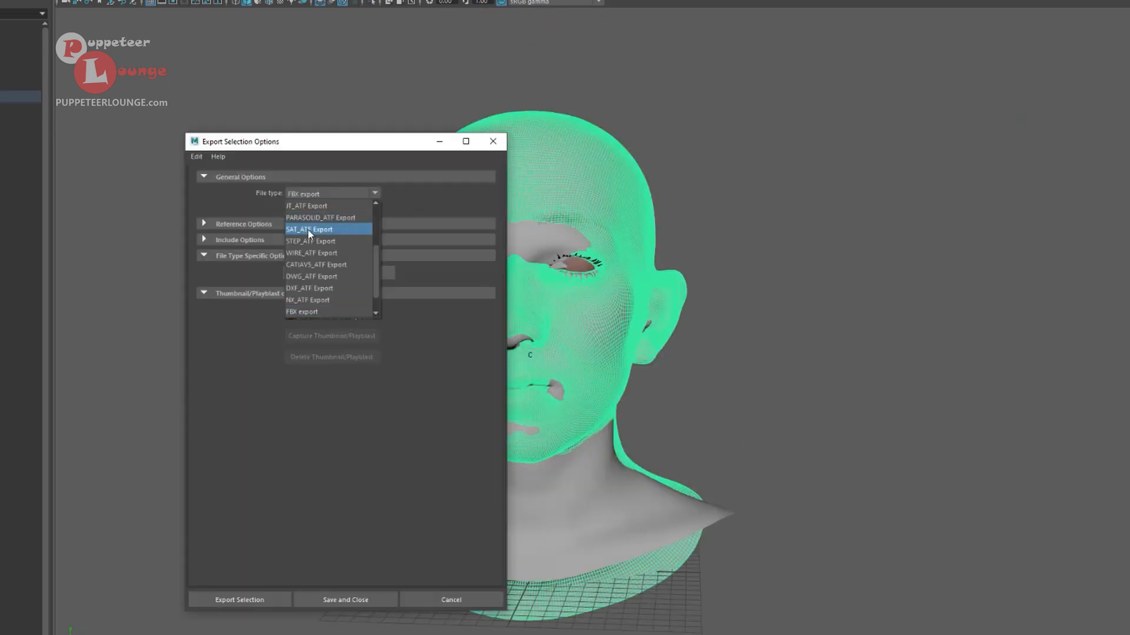
{"action": "scroll", "coordinate": [310, 267], "scroll_direction": "down", "scroll_amount": 1}
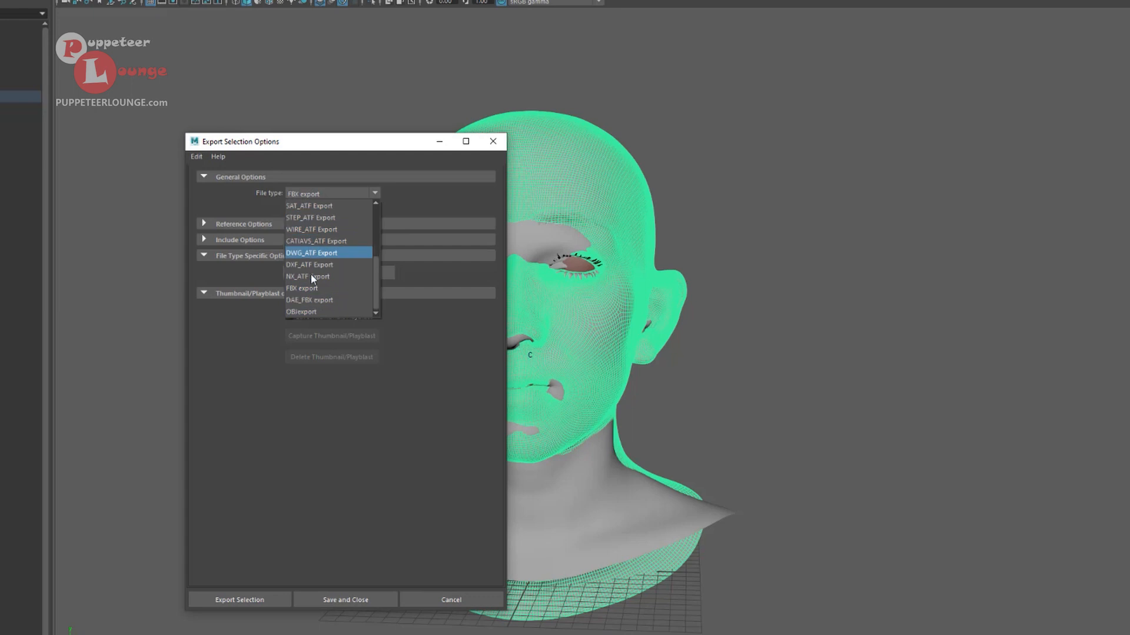
{"action": "left_click", "coordinate": [307, 312]}
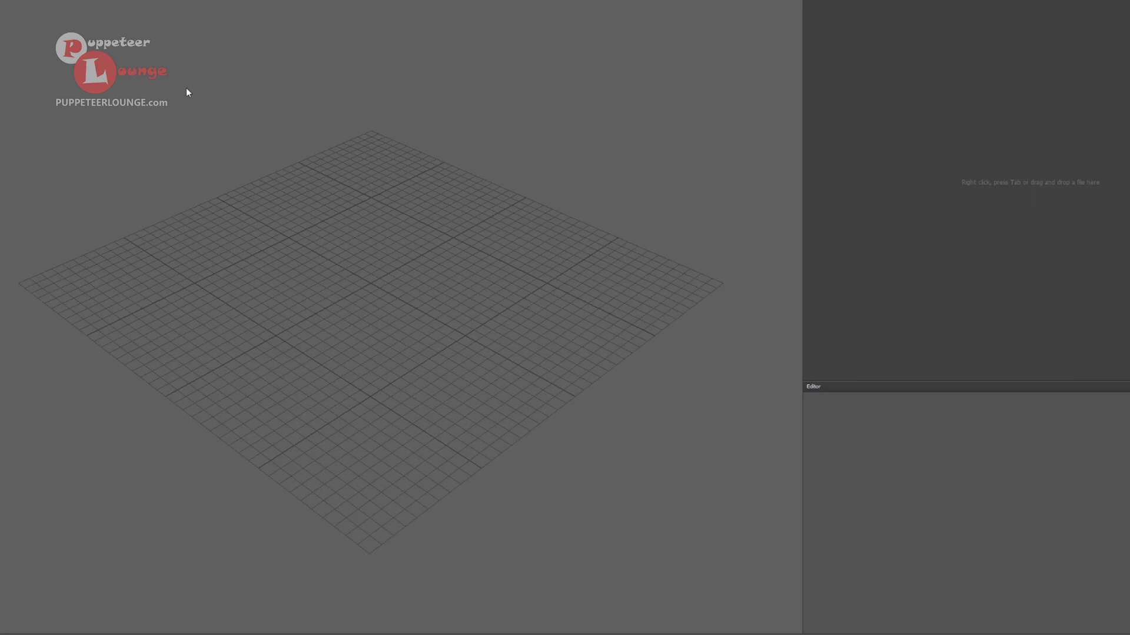
In Wrap, add a LoadGeom node to the node graph and rename it source_mesh
{"action": "middle_click_drag", "start_coordinate": [331, 145], "coordinate": [336, 153], "text": "alt"}
{"action": "right_click", "coordinate": [927, 181]}
{"action": "type", "text": "loa"}
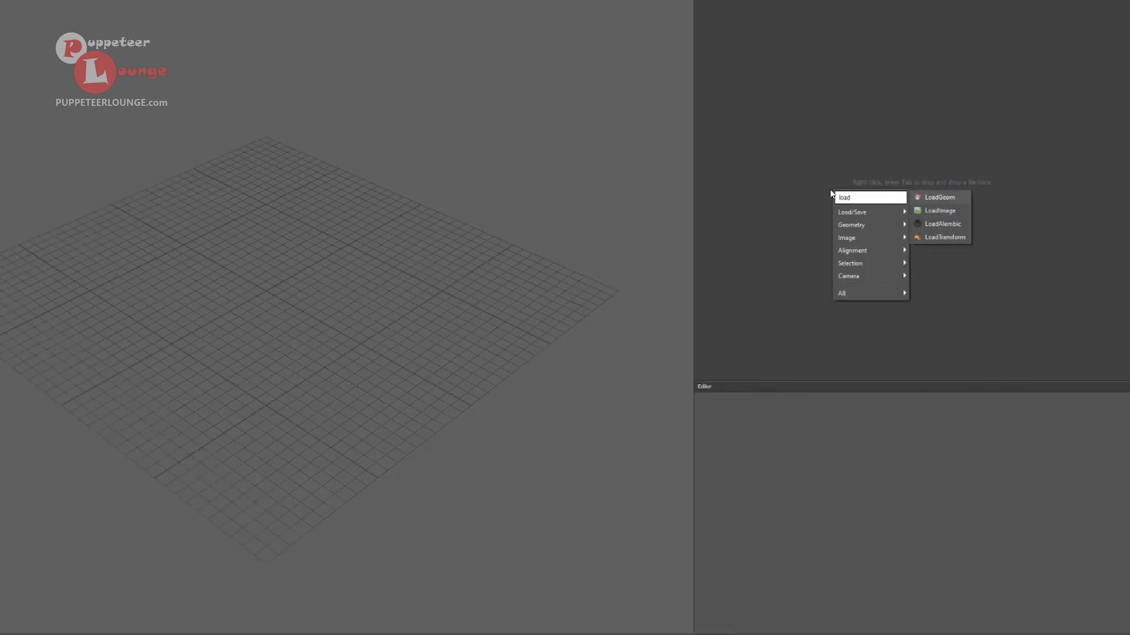
{"action": "type", "text": "d"}
{"action": "key", "text": "Return"}
{"action": "double_click", "coordinate": [832, 194]}
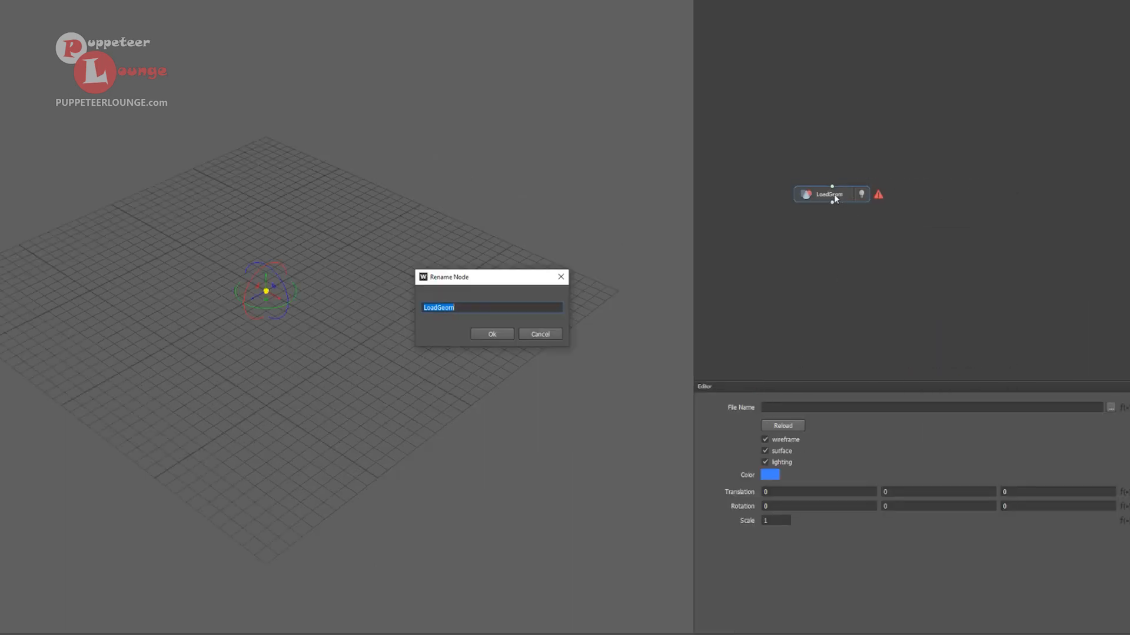
{"action": "type", "text": "source_mesh"}
{"action": "key", "text": "Return"}
Add a second LoadGeom node, rename it target_mesh and align it level with the source_mesh node
{"action": "right_click", "coordinate": [987, 221]}
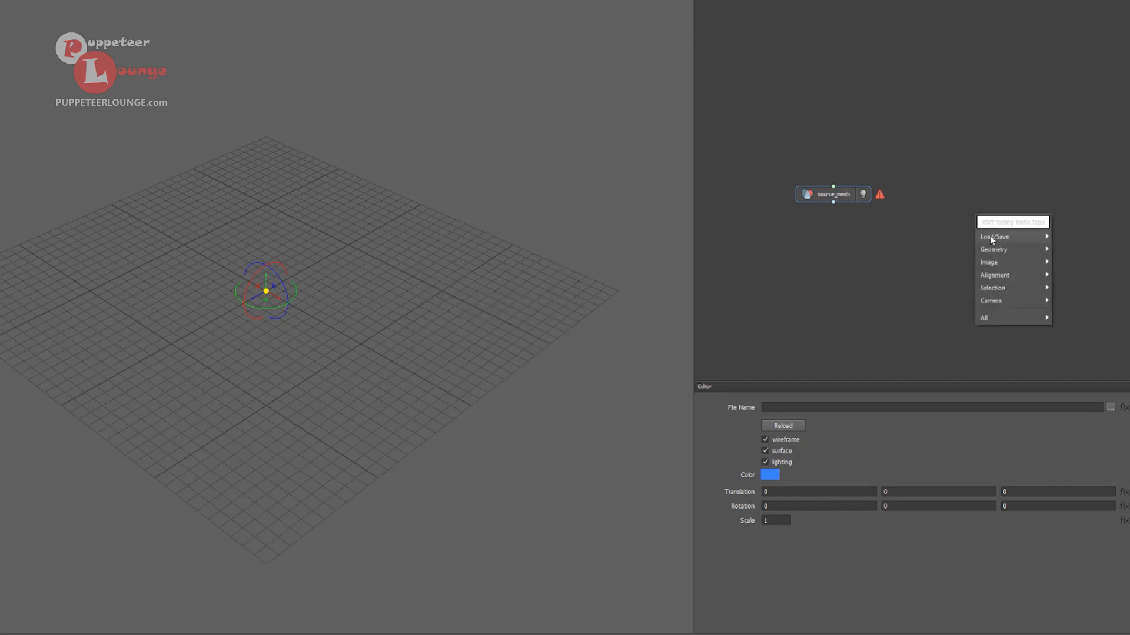
{"action": "mouse_move", "coordinate": [1012, 236]}
{"action": "left_click", "coordinate": [1072, 235]}
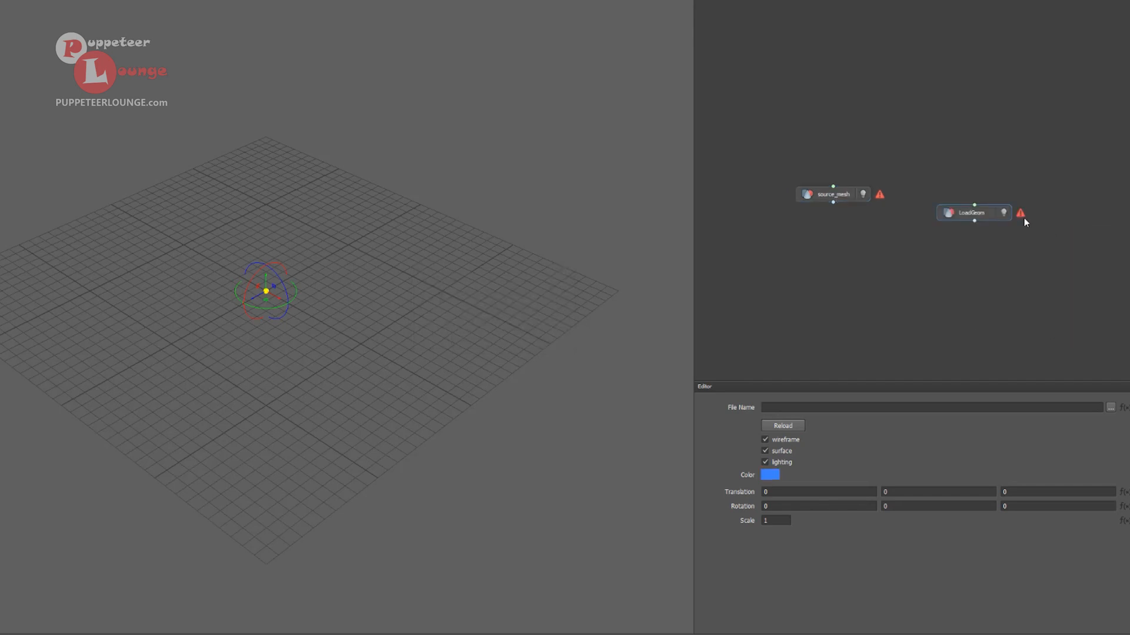
{"action": "right_click", "coordinate": [983, 216]}
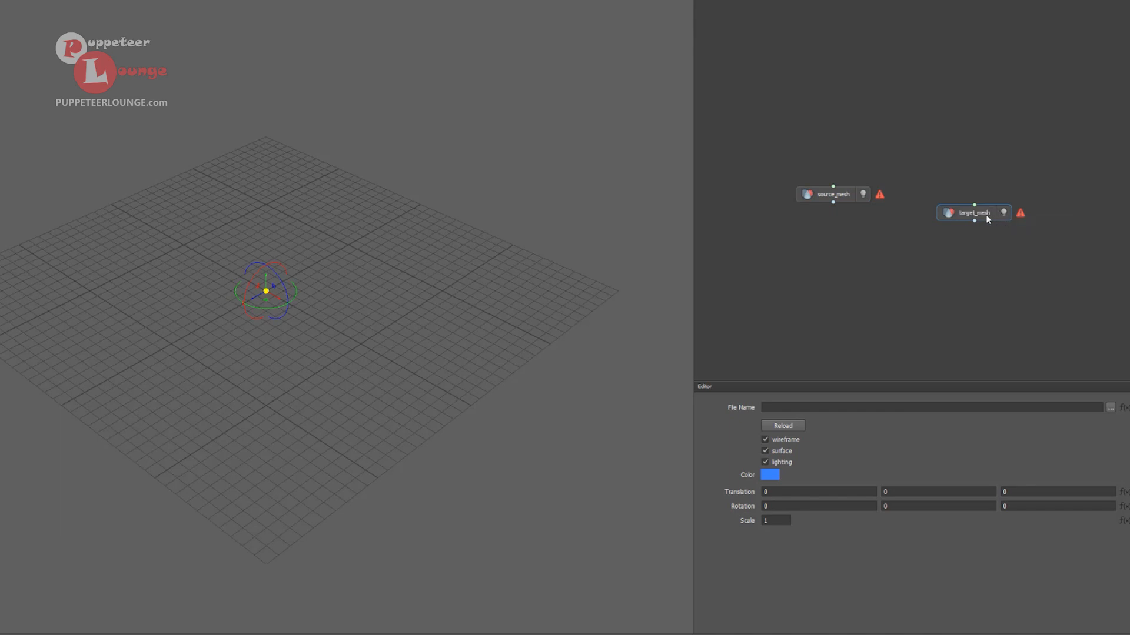
{"action": "mouse_move", "coordinate": [988, 215]}
{"action": "left_mouse_down"}
{"action": "mouse_move", "coordinate": [984, 194]}
{"action": "mouse_move", "coordinate": [993, 196]}
{"action": "left_mouse_up"}
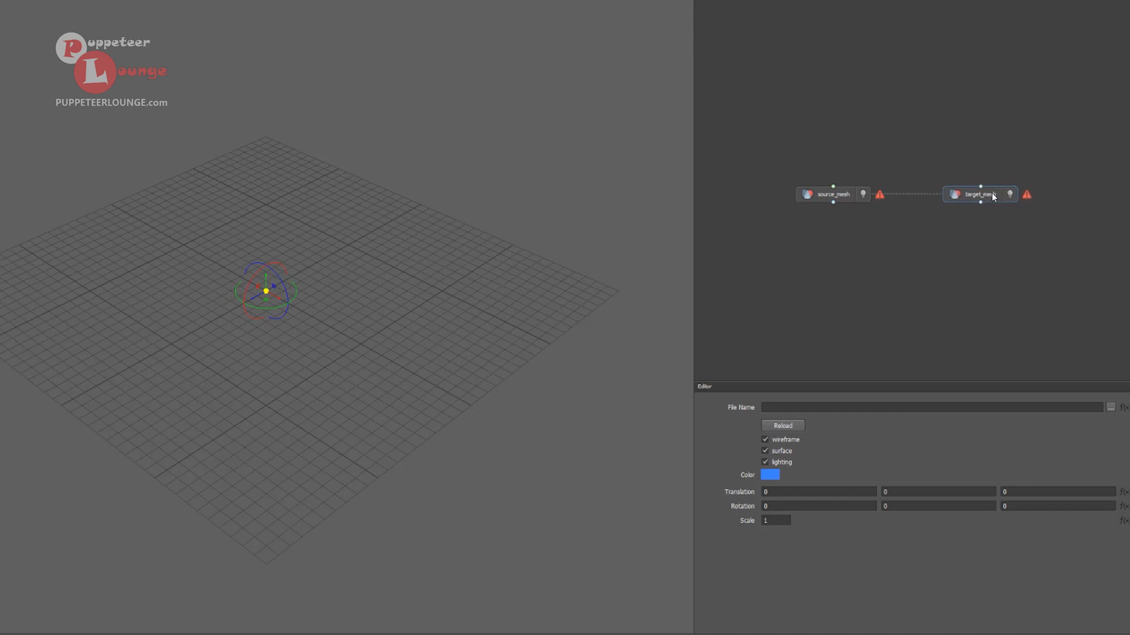
Load the target_mesh geometry file into the target_mesh node
{"action": "left_click", "coordinate": [847, 195]}
{"action": "left_click", "coordinate": [1110, 407]}
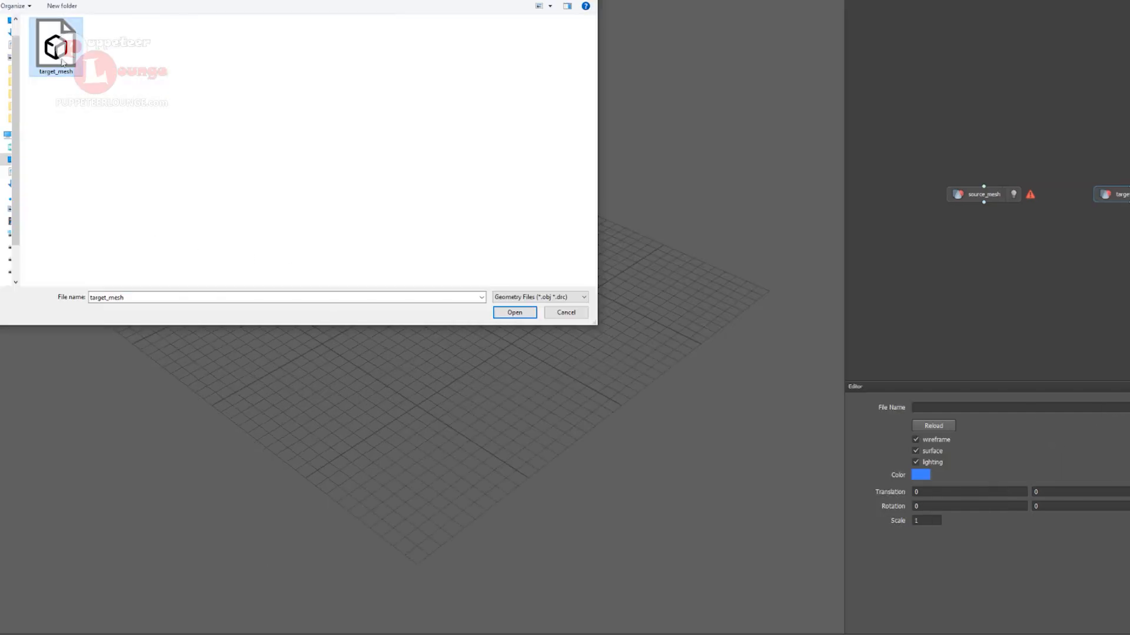
{"action": "double_click", "coordinate": [63, 62]}
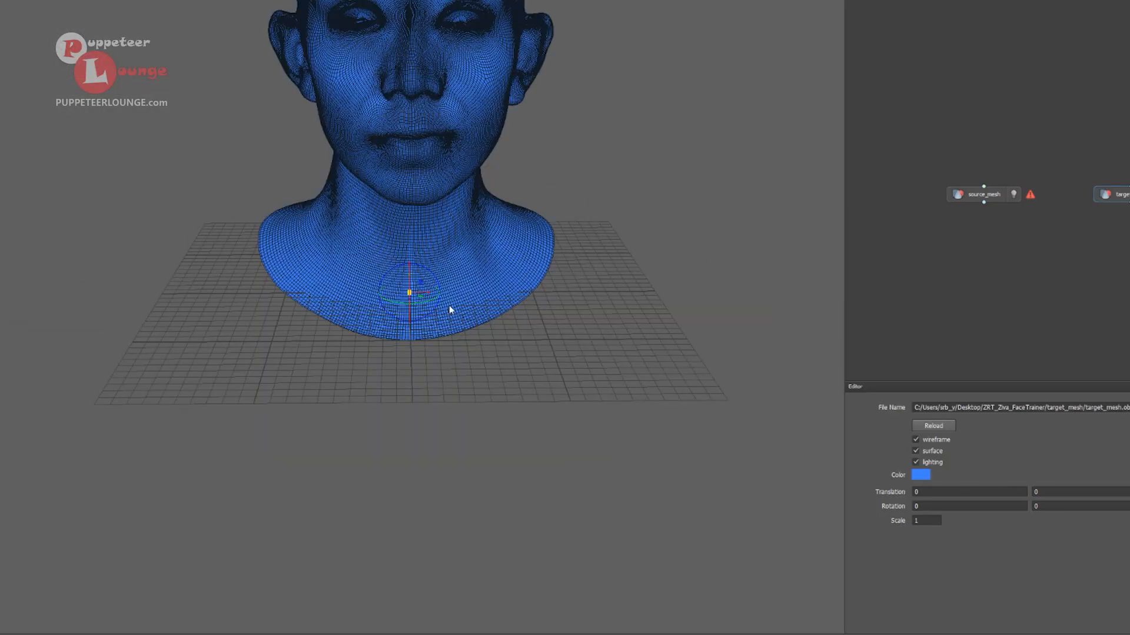
{"action": "right_click_drag", "start_coordinate": [449, 341], "coordinate": [575, 328], "text": "alt"}
{"action": "middle_click_drag", "start_coordinate": [575, 328], "coordinate": [585, 355], "text": "alt"}
{"action": "left_click_drag", "start_coordinate": [585, 355], "coordinate": [652, 331], "text": "alt"}
{"action": "left_click", "coordinate": [651, 329]}
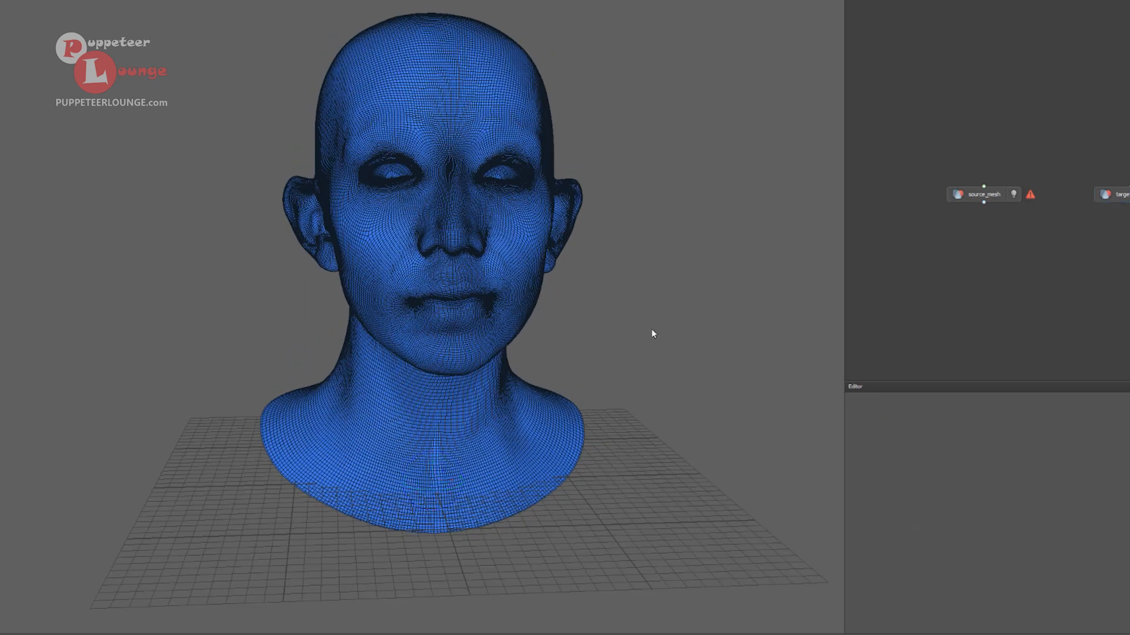
Load the SourceMesh file from the face preparation package into the source_mesh node
{"action": "left_click", "coordinate": [992, 196]}
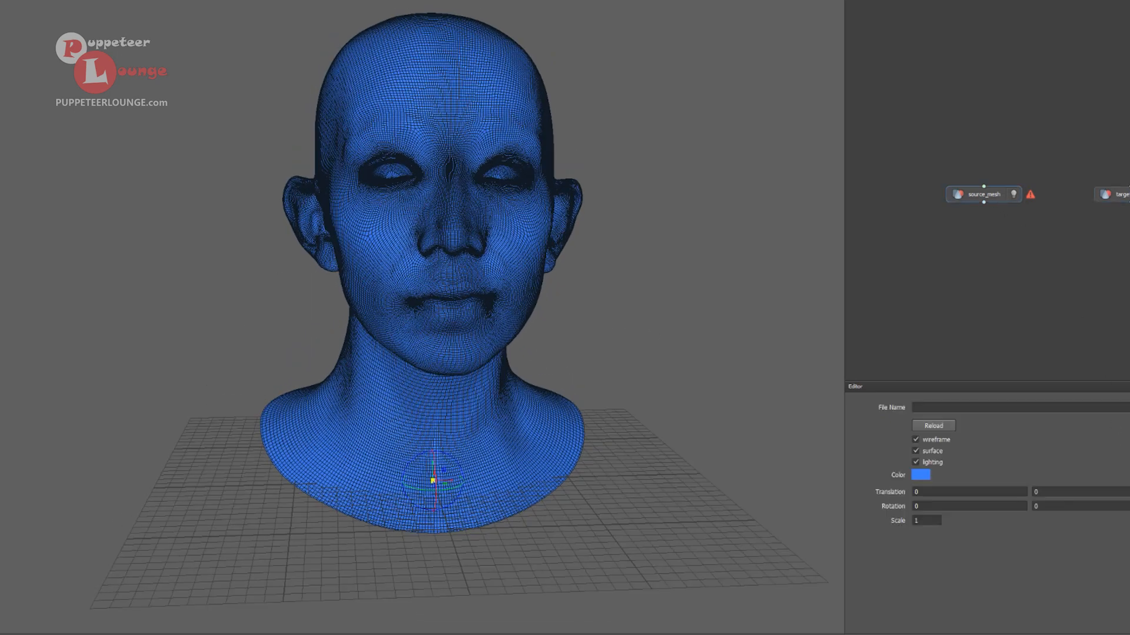
{"action": "left_click", "coordinate": [1129, 408]}
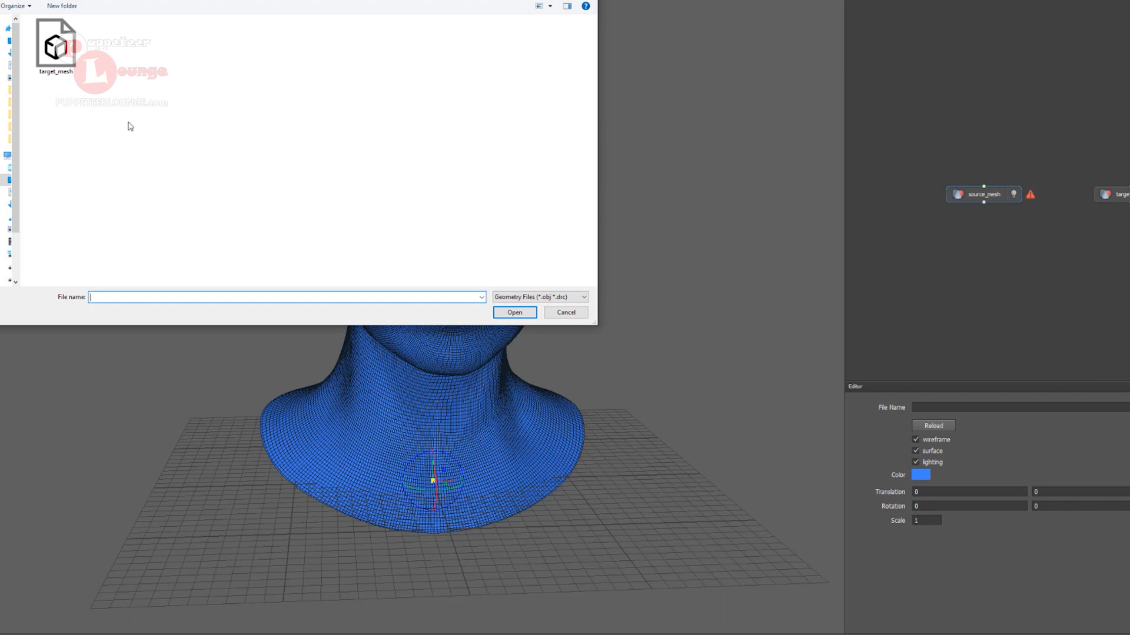
{"action": "left_click", "coordinate": [170, 1]}
{"action": "left_click", "coordinate": [66, 69]}
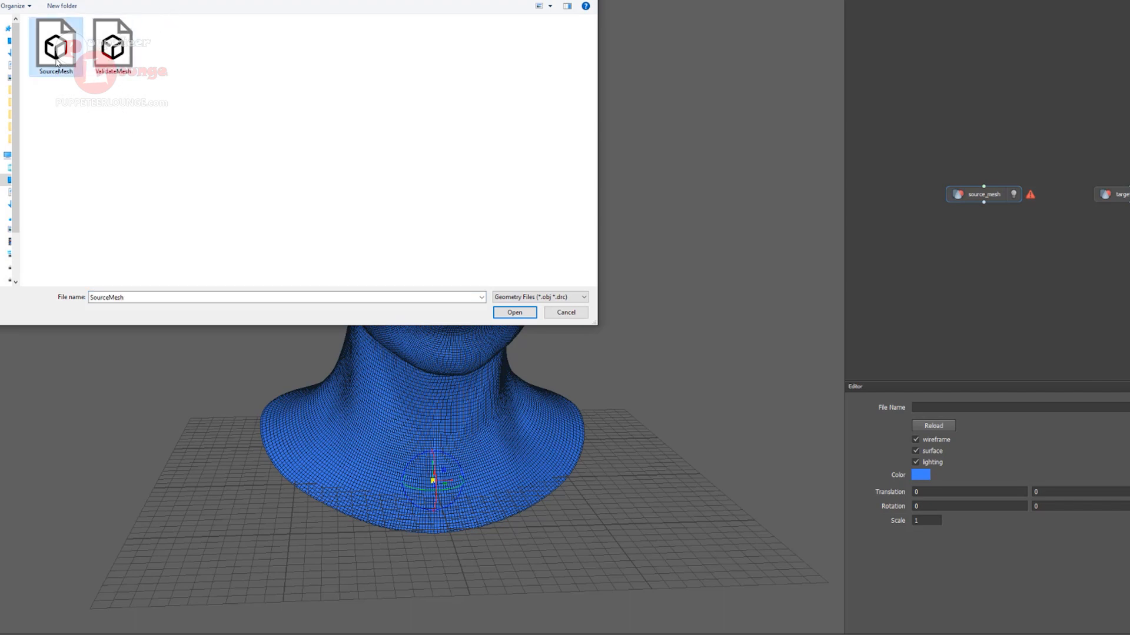
{"action": "double_click", "coordinate": [57, 62]}
{"action": "scroll", "coordinate": [600, 375], "scroll_direction": "down", "scroll_amount": 3}
{"action": "scroll", "coordinate": [600, 375], "scroll_direction": "up", "scroll_amount": 1}
{"action": "left_click_drag", "start_coordinate": [600, 375], "coordinate": [540, 415], "text": "alt"}
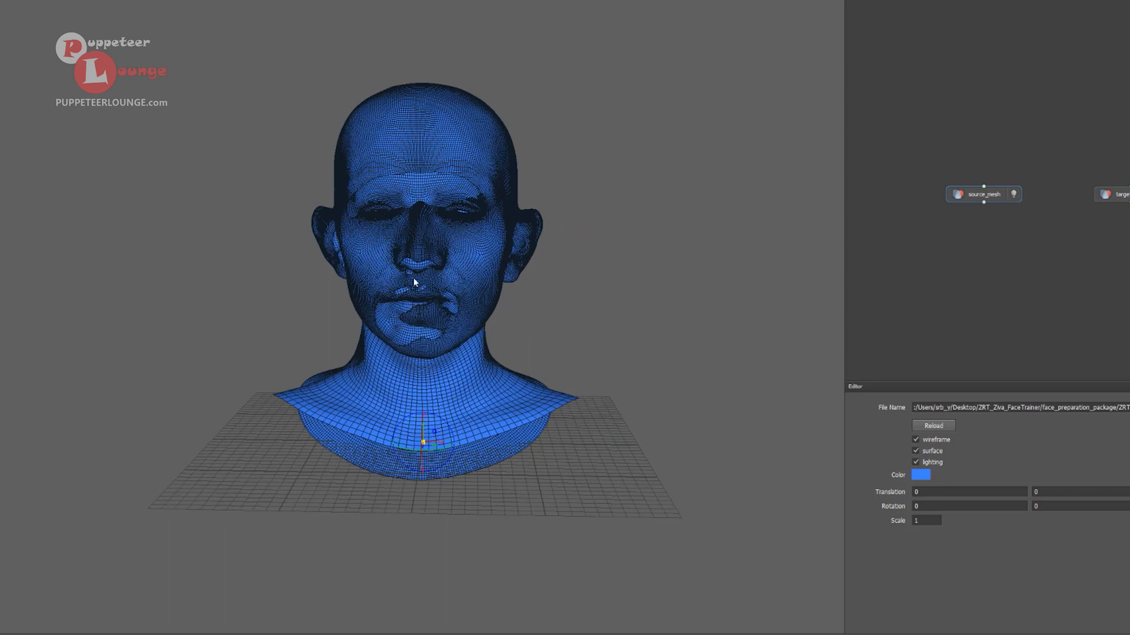
{"action": "left_click_drag", "start_coordinate": [453, 383], "coordinate": [537, 365], "text": "alt"}
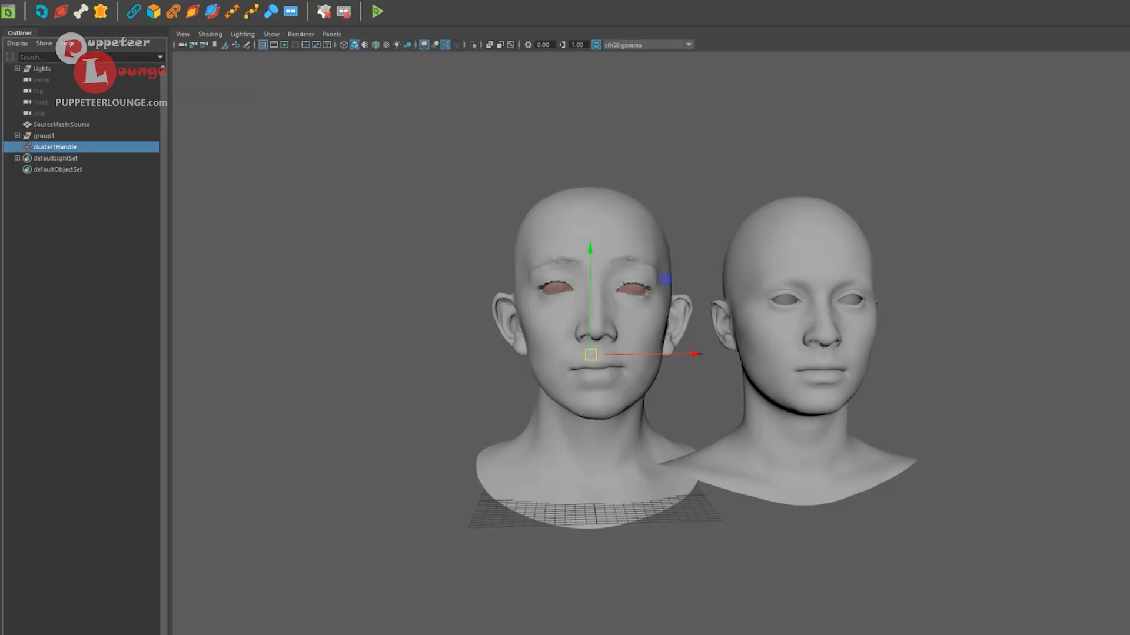
In Maya, compare the target head's raised position with its position next to the source head
{"action": "middle_click_drag", "start_coordinate": [917, 368], "coordinate": [520, 382]}
{"action": "right_click_drag", "start_coordinate": [585, 368], "coordinate": [359, 220], "text": "alt"}
{"action": "middle_click_drag", "start_coordinate": [653, 140], "coordinate": [642, 287], "text": "alt"}
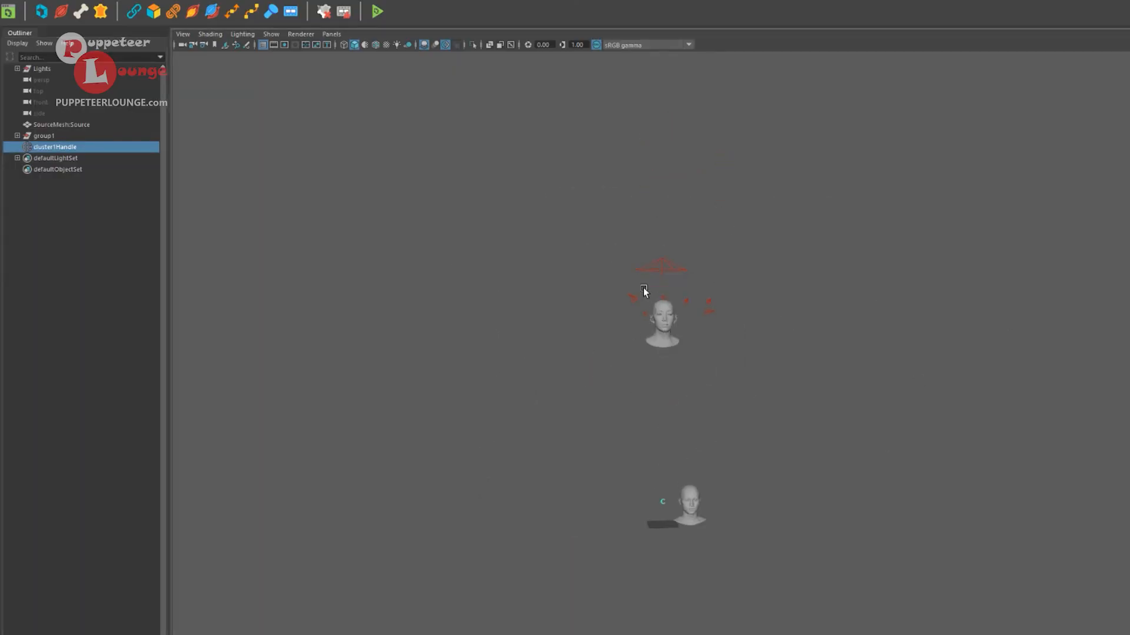
{"action": "right_click_drag", "start_coordinate": [620, 384], "coordinate": [651, 398], "text": "alt"}
{"action": "middle_click_drag", "start_coordinate": [651, 398], "coordinate": [817, 338], "text": "alt"}
{"action": "key", "text": "ctrl+z"}
{"action": "key", "text": "ctrl+z"}
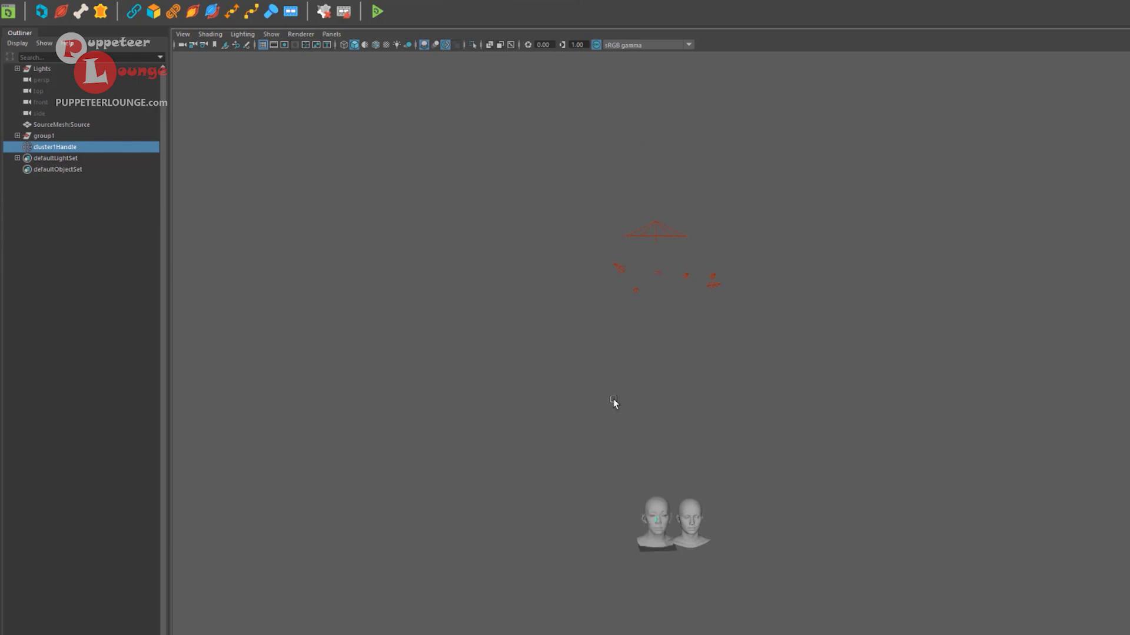
{"action": "right_click_drag", "start_coordinate": [612, 400], "coordinate": [708, 385], "text": "alt"}
{"action": "middle_click_drag", "start_coordinate": [708, 385], "coordinate": [713, 330], "text": "alt"}
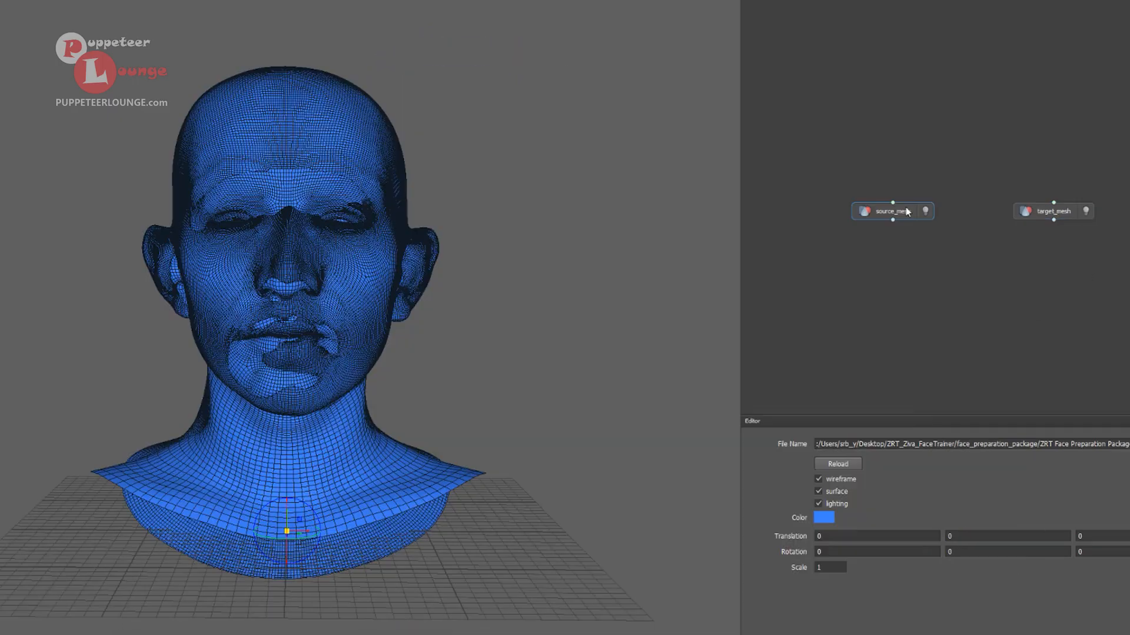
In Wrap, turn off the wireframe display of both meshes and hide target_mesh
{"action": "left_click", "coordinate": [835, 479]}
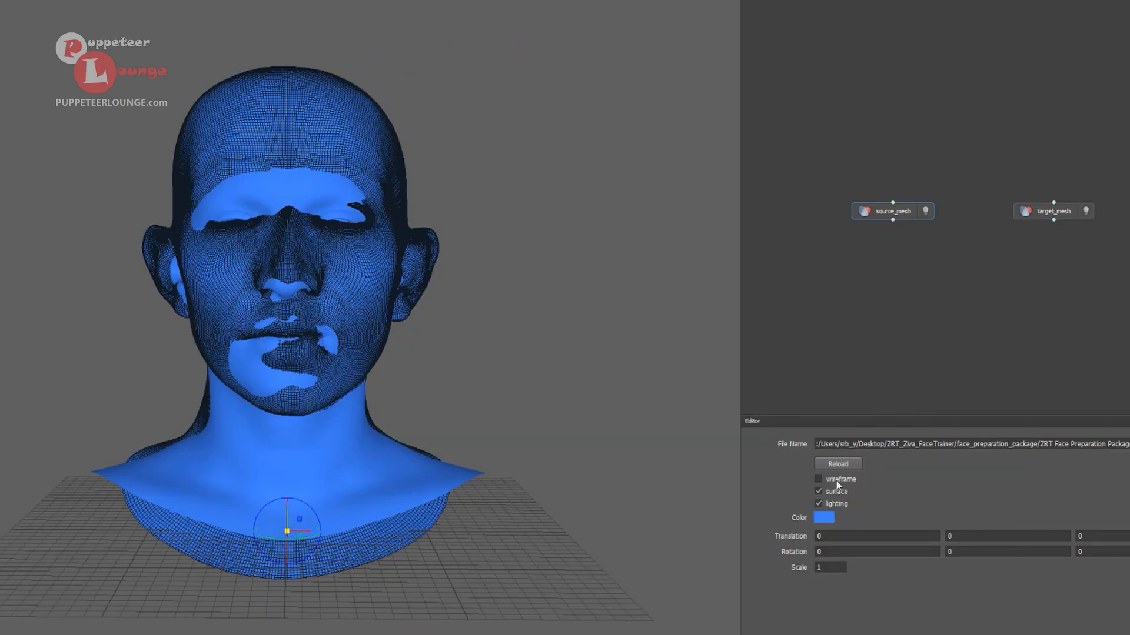
{"action": "left_click", "coordinate": [1064, 211]}
{"action": "left_click", "coordinate": [844, 480]}
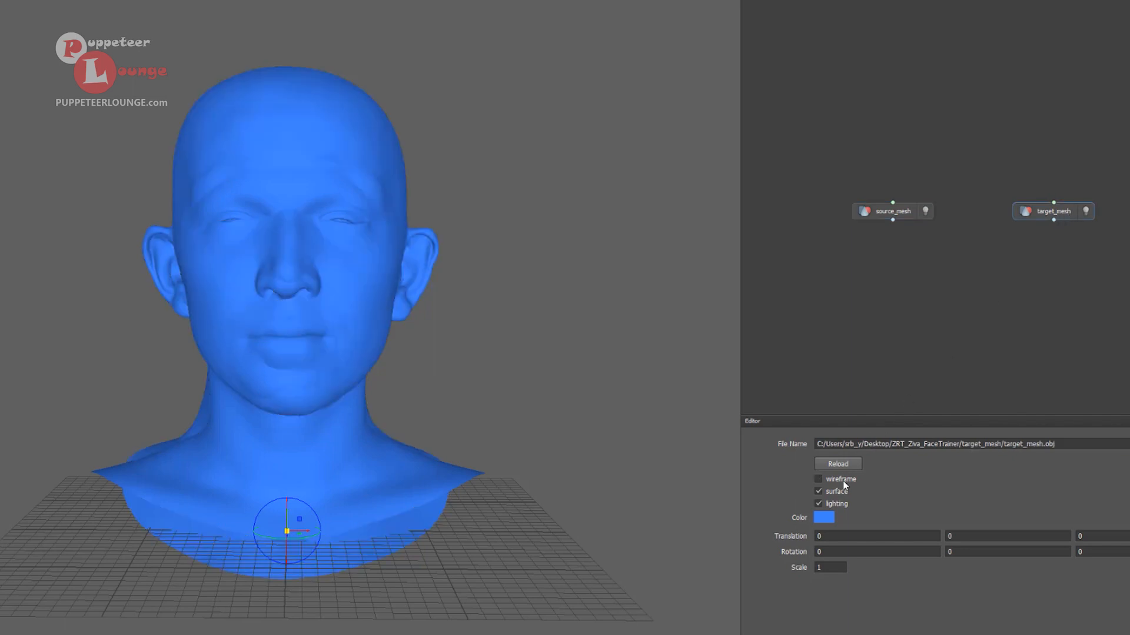
{"action": "left_click", "coordinate": [894, 212]}
{"action": "left_click", "coordinate": [1085, 212]}
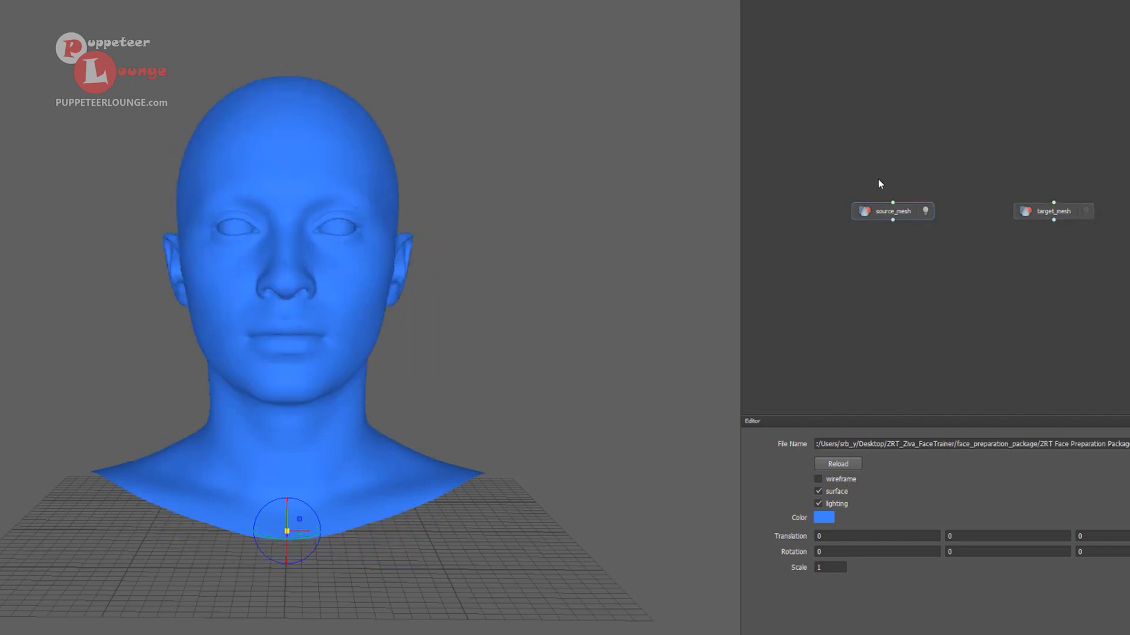
{"action": "right_click", "coordinate": [872, 158]}
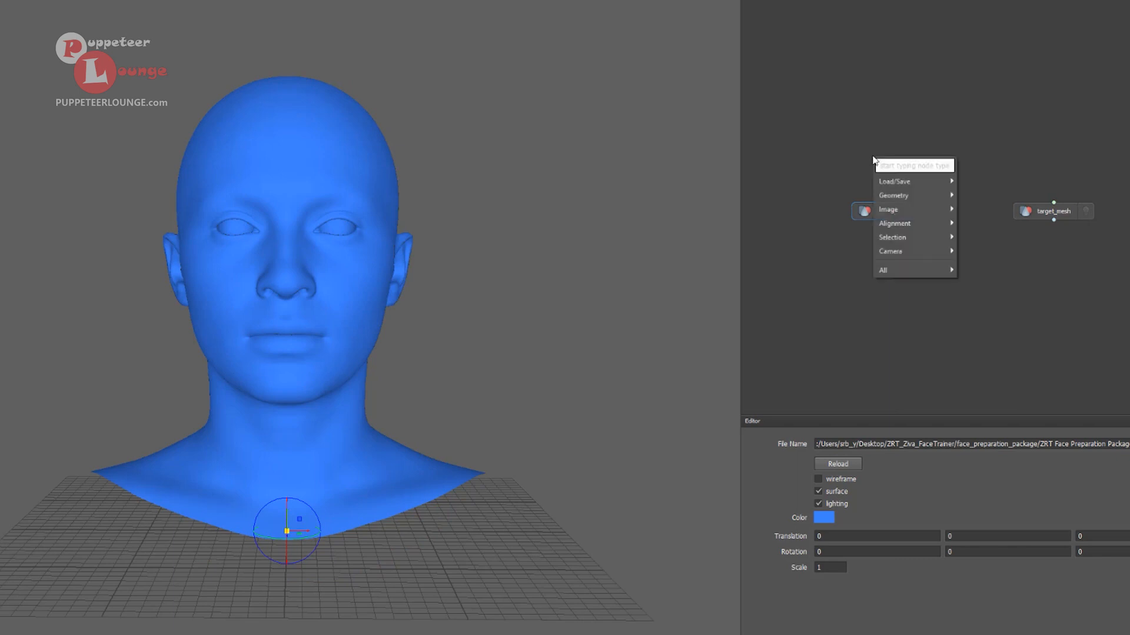
{"action": "right_click", "coordinate": [849, 147]}
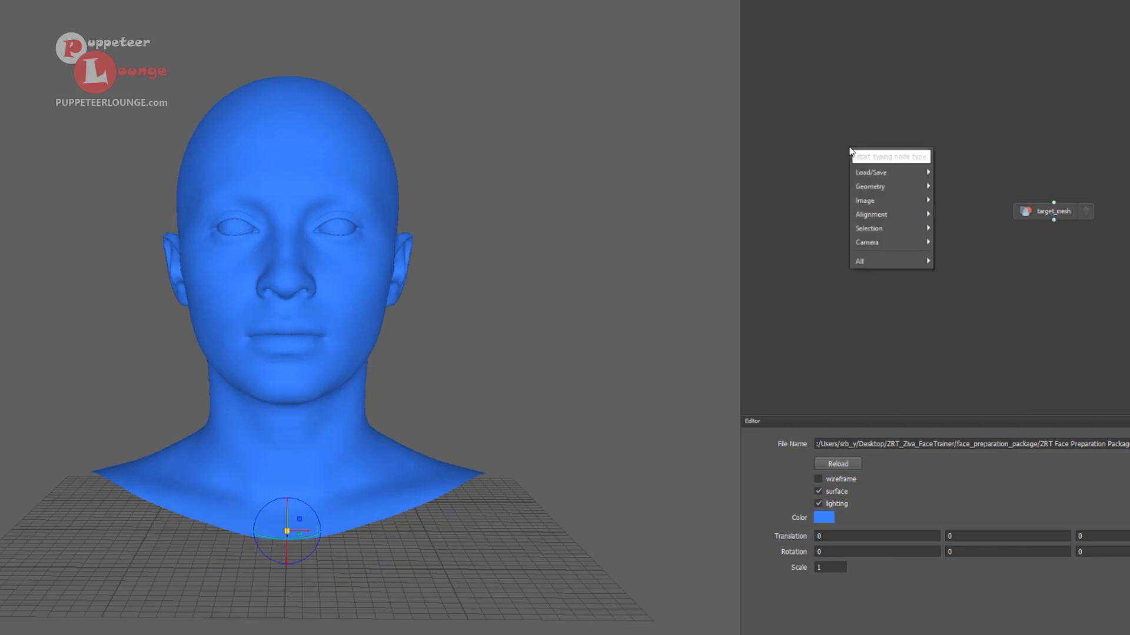
{"action": "left_click", "coordinate": [831, 128]}
{"action": "right_click", "coordinate": [879, 147]}
{"action": "right_click", "coordinate": [865, 154]}
{"action": "left_click", "coordinate": [863, 153]}
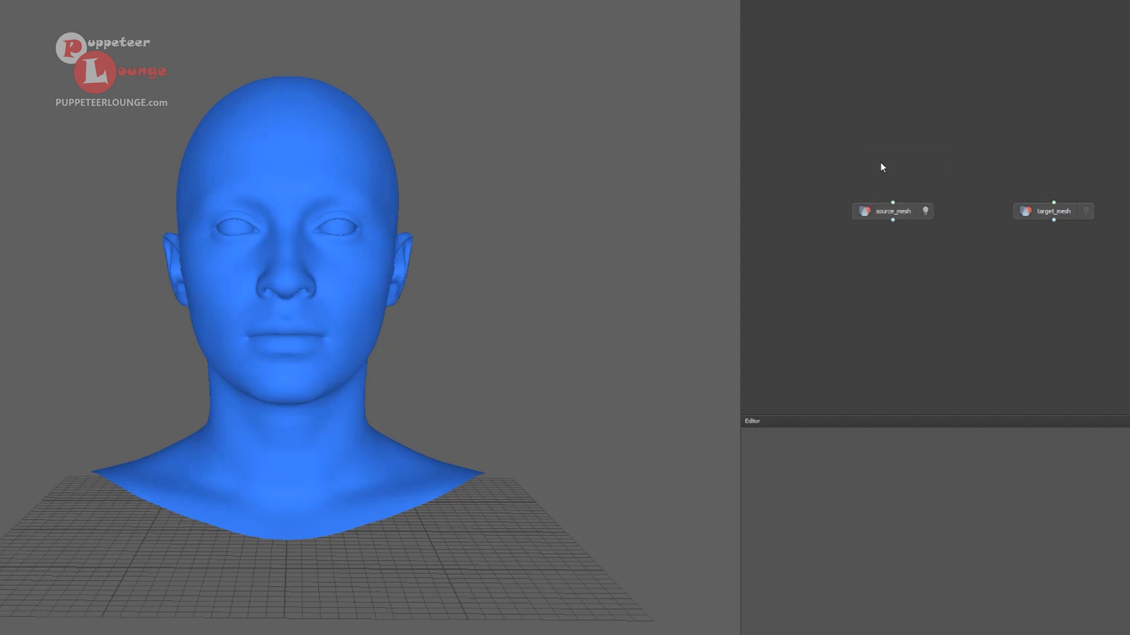
Add a LoadImage node above source_mesh and connect its output to the source_mesh texture input
{"action": "right_click", "coordinate": [880, 163]}
{"action": "type", "text": "load"}
{"action": "key", "text": "Down"}
{"action": "key", "text": "Return"}
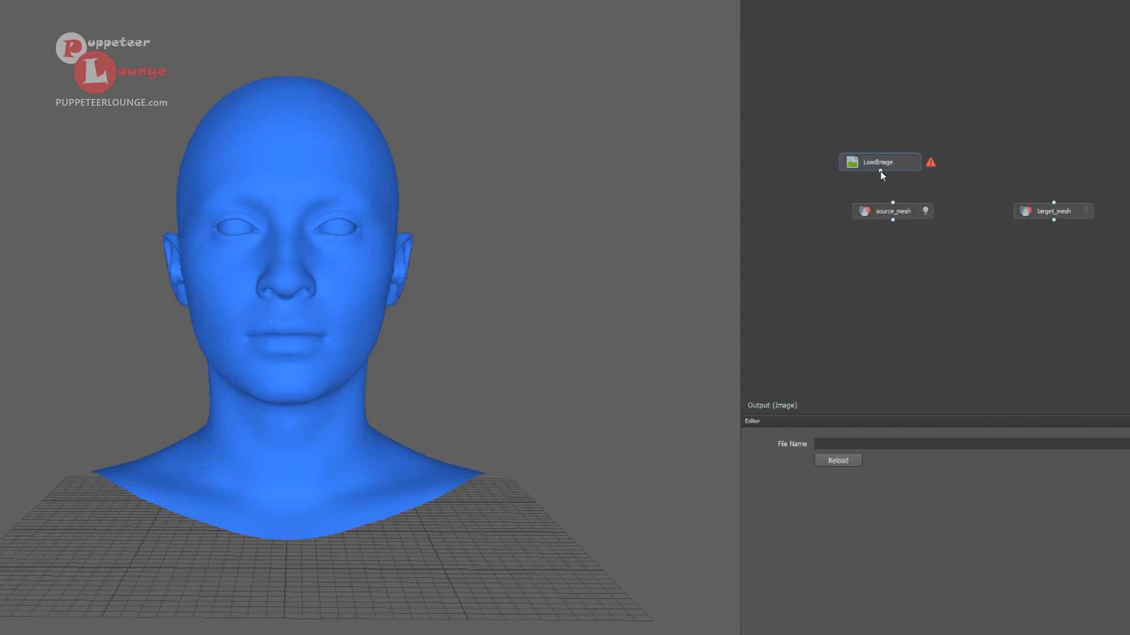
{"action": "left_click_drag", "start_coordinate": [880, 171], "coordinate": [893, 203]}
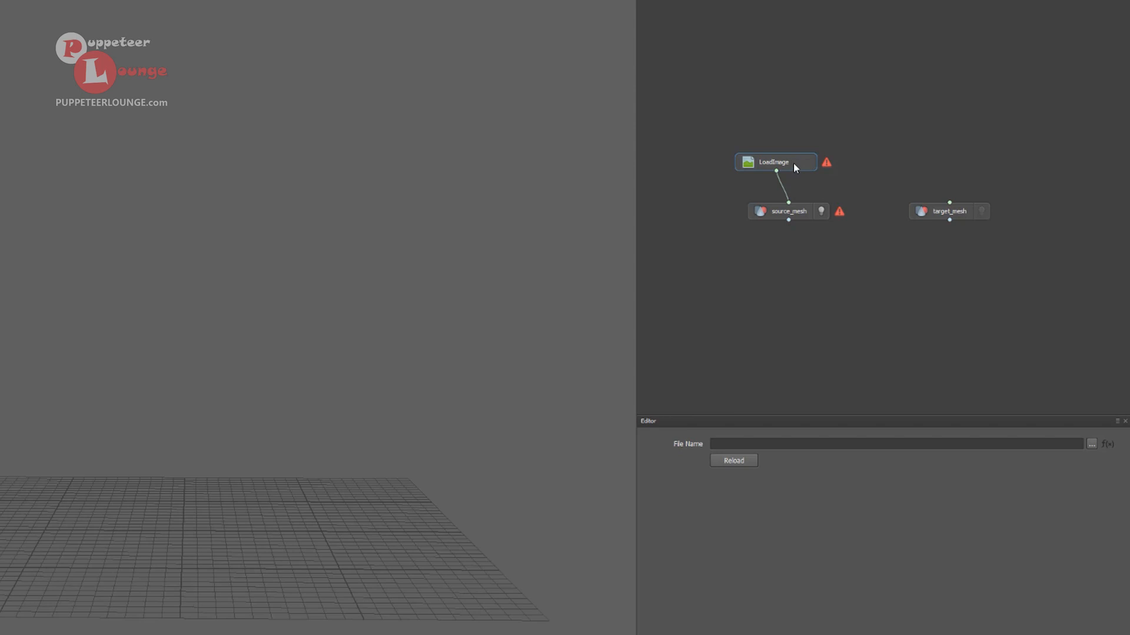
Load the PointSelection image from the ZRT Face Preparation Package folder into the LoadImage node
{"action": "left_click", "coordinate": [1091, 445]}
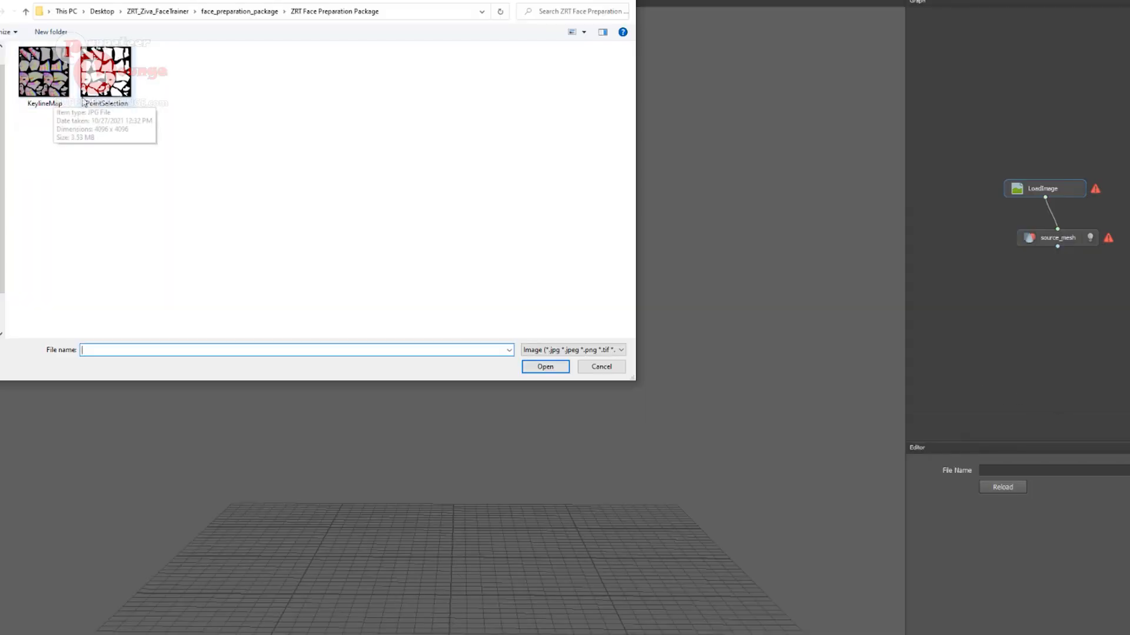
{"action": "left_click", "coordinate": [0, 79]}
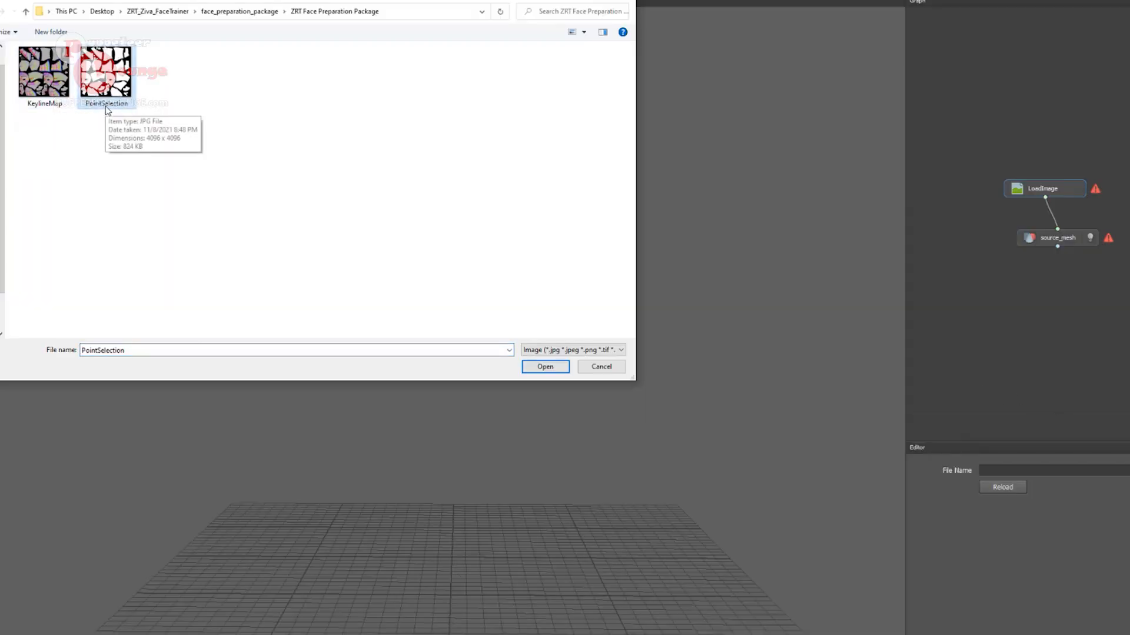
{"action": "double_click", "coordinate": [106, 106]}
{"action": "scroll", "coordinate": [470, 322], "scroll_direction": "up", "scroll_amount": 2}
{"action": "left_click_drag", "start_coordinate": [471, 322], "coordinate": [496, 386], "text": "alt"}
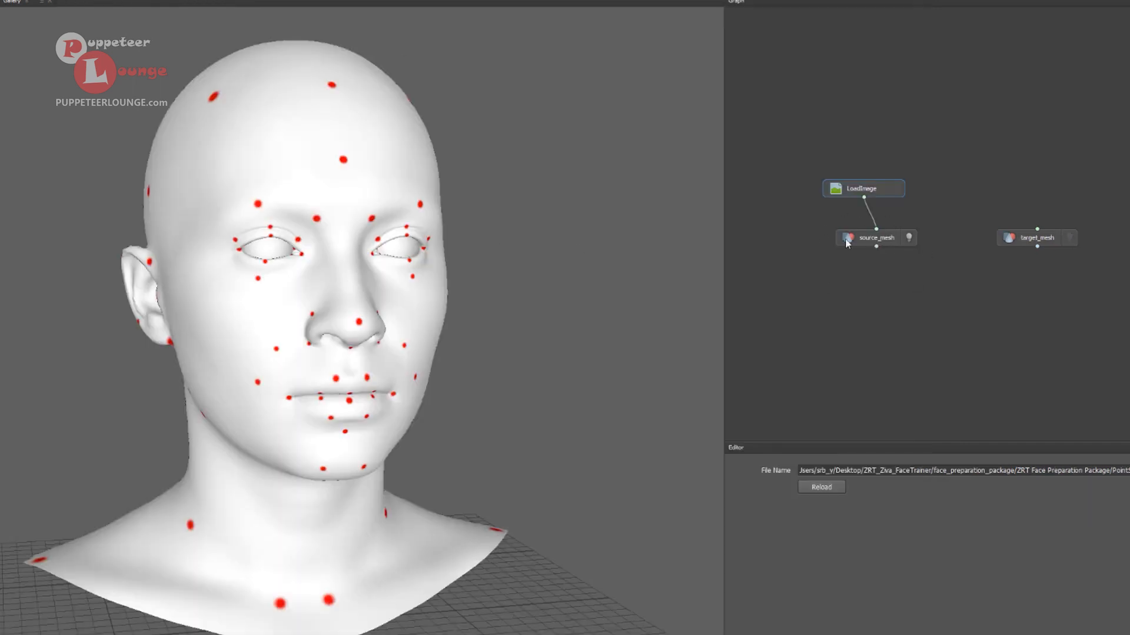
Add a SelectPointPairs node and connect source_mesh to its first input and target_mesh to its second input
{"action": "left_click", "coordinate": [871, 236]}
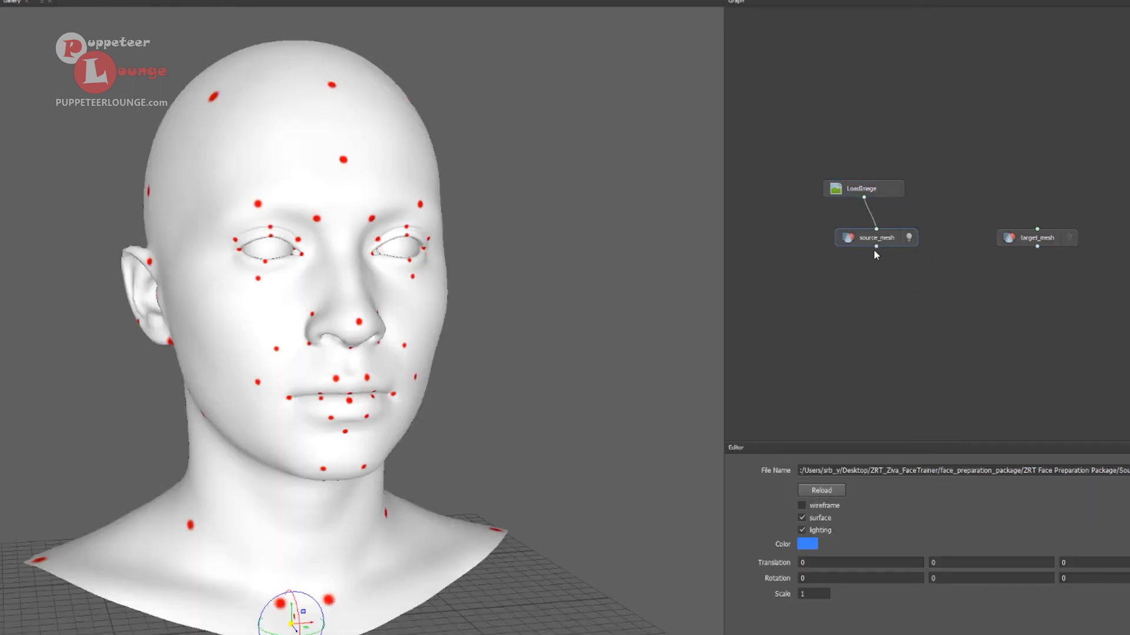
{"action": "left_click", "coordinate": [1029, 241]}
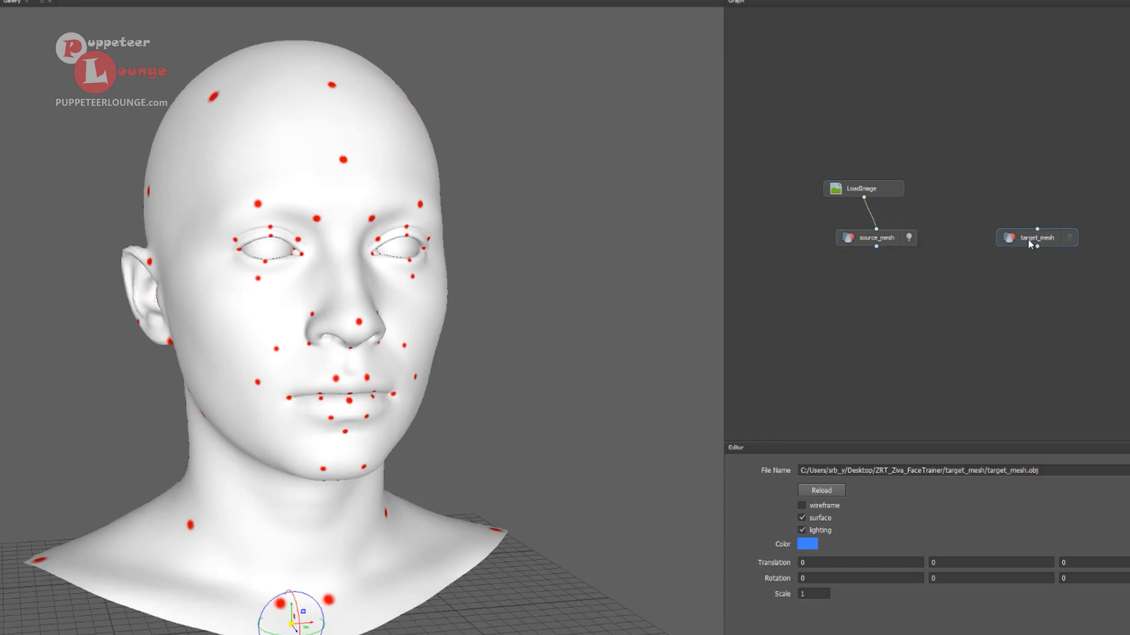
{"action": "left_click", "coordinate": [863, 283]}
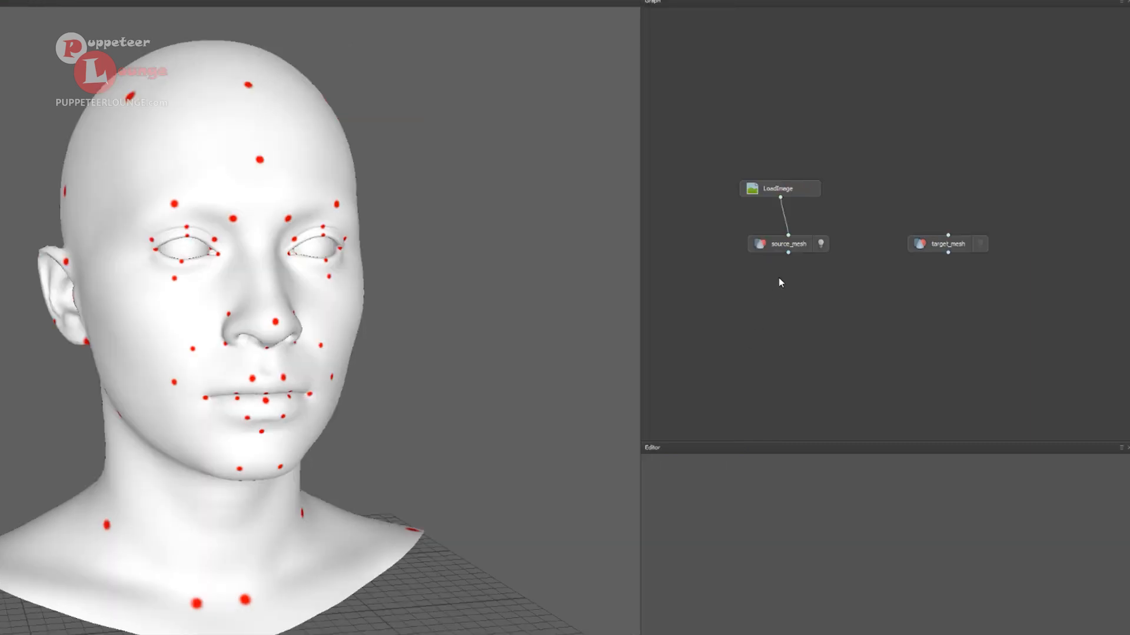
{"action": "right_click", "coordinate": [804, 285]}
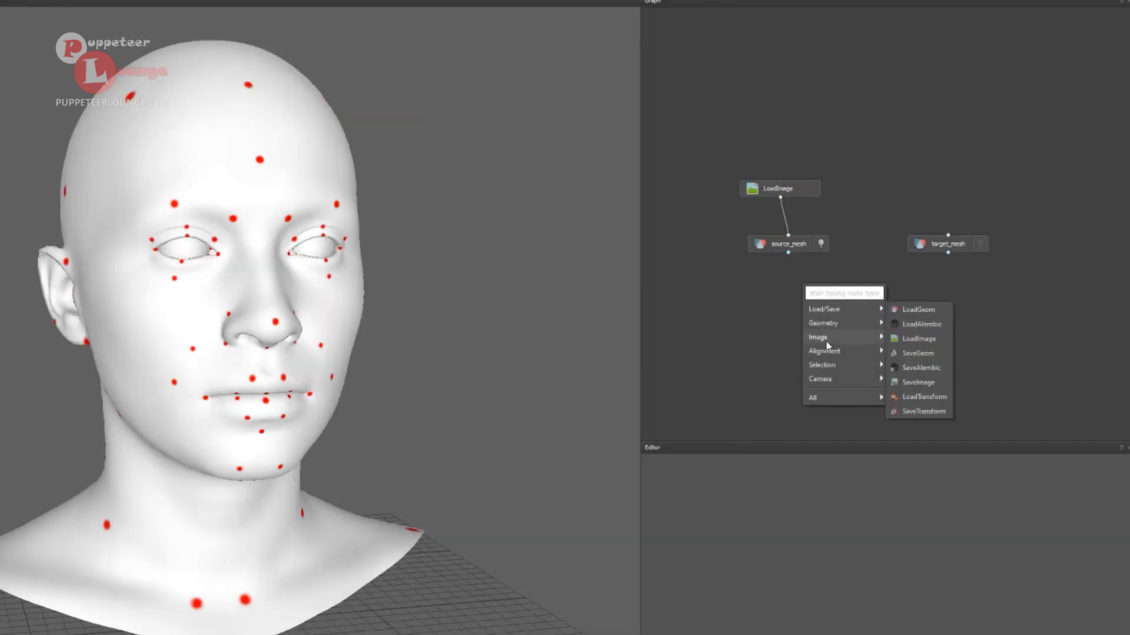
{"action": "mouse_move", "coordinate": [826, 365]}
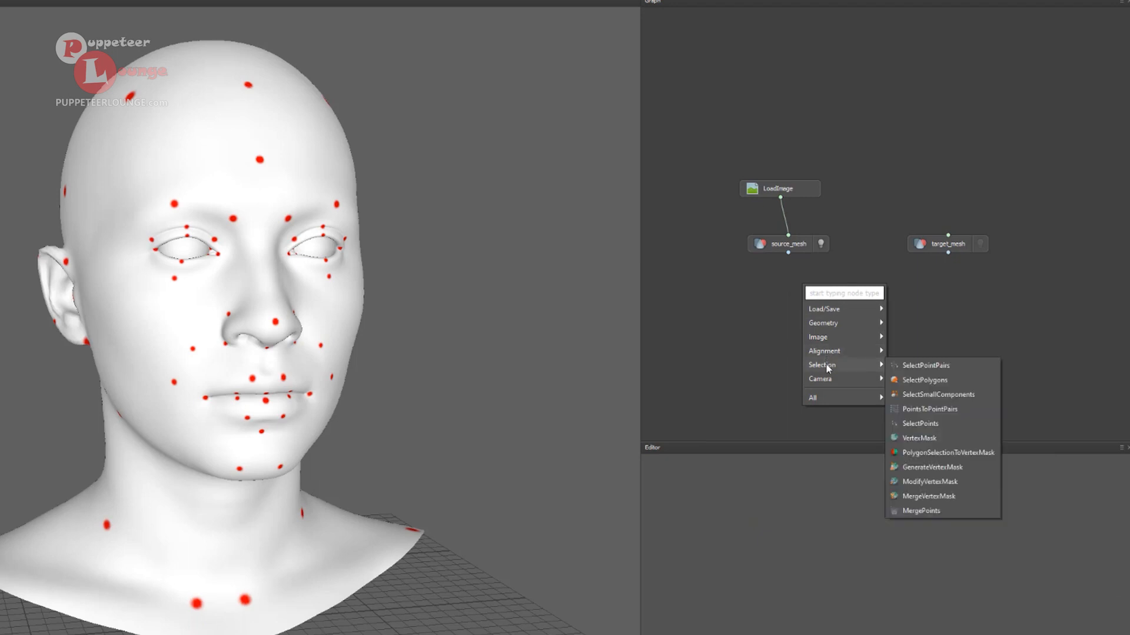
{"action": "left_click", "coordinate": [929, 367]}
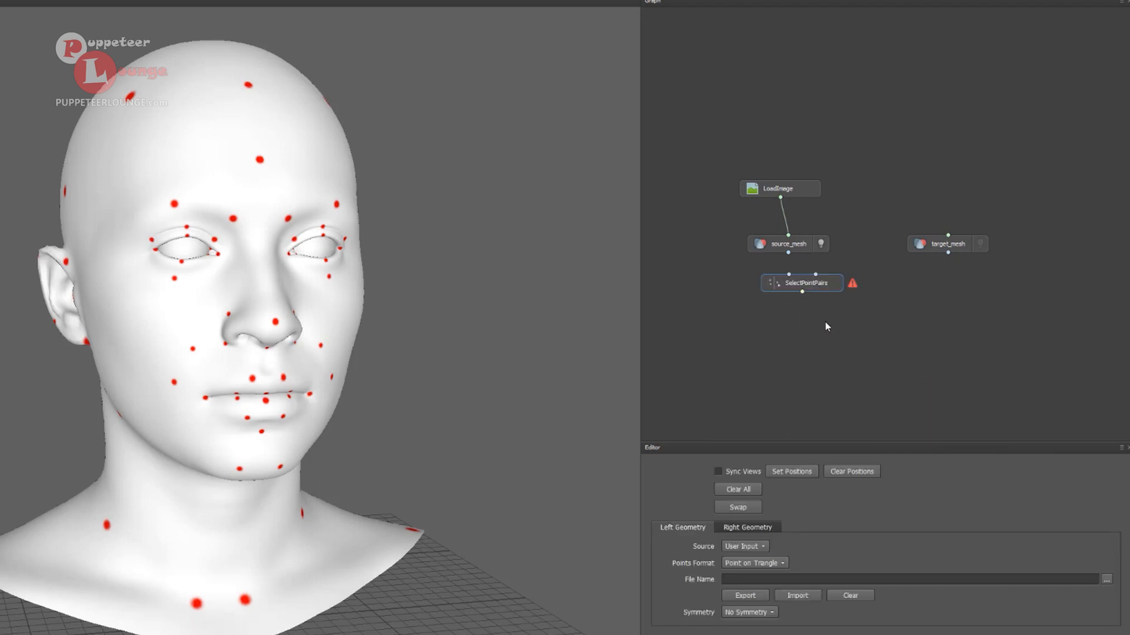
{"action": "left_click_drag", "start_coordinate": [822, 290], "coordinate": [889, 324]}
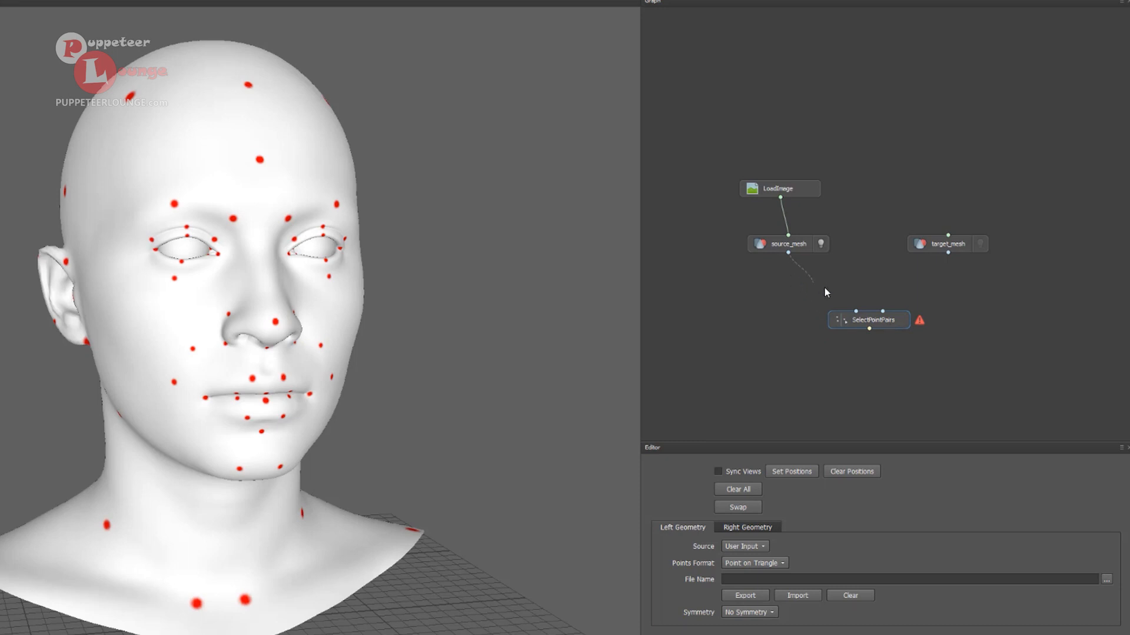
{"action": "left_click_drag", "start_coordinate": [823, 289], "coordinate": [948, 254]}
{"action": "left_click_drag", "start_coordinate": [889, 324], "coordinate": [881, 330]}
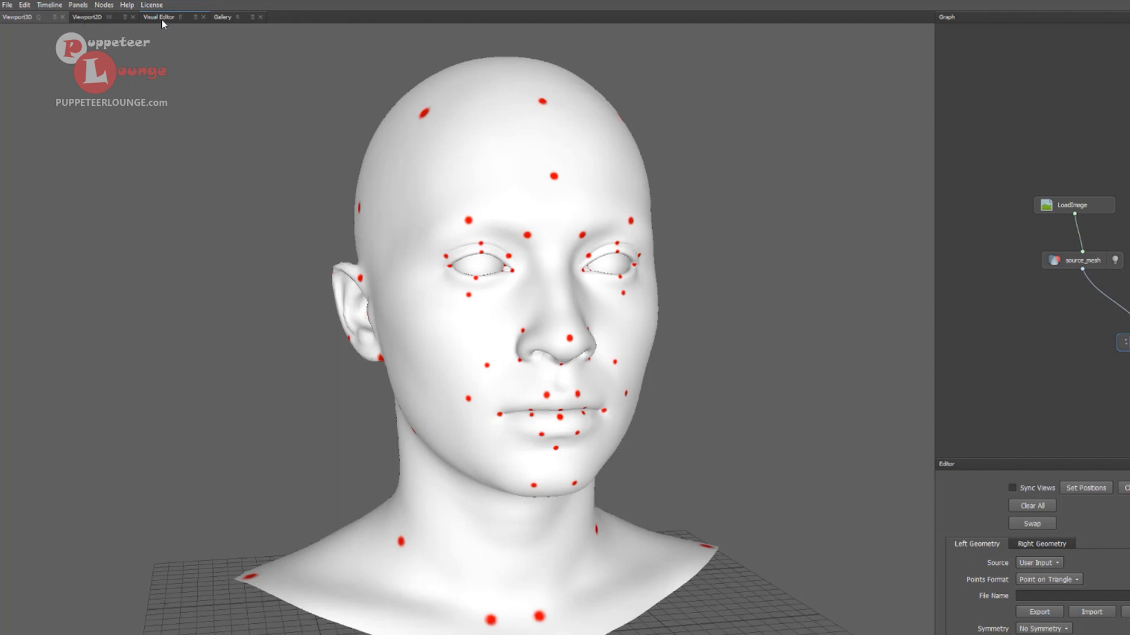
In the Visual Editor, place the first source point on the red mark at the outer corner of the head's right eye
{"action": "left_click", "coordinate": [161, 19]}
{"action": "left_click_drag", "start_coordinate": [450, 376], "coordinate": [396, 391], "text": "alt"}
{"action": "left_click_drag", "start_coordinate": [635, 389], "coordinate": [579, 391], "text": "alt"}
{"action": "scroll", "coordinate": [367, 418], "scroll_direction": "up", "scroll_amount": 1}
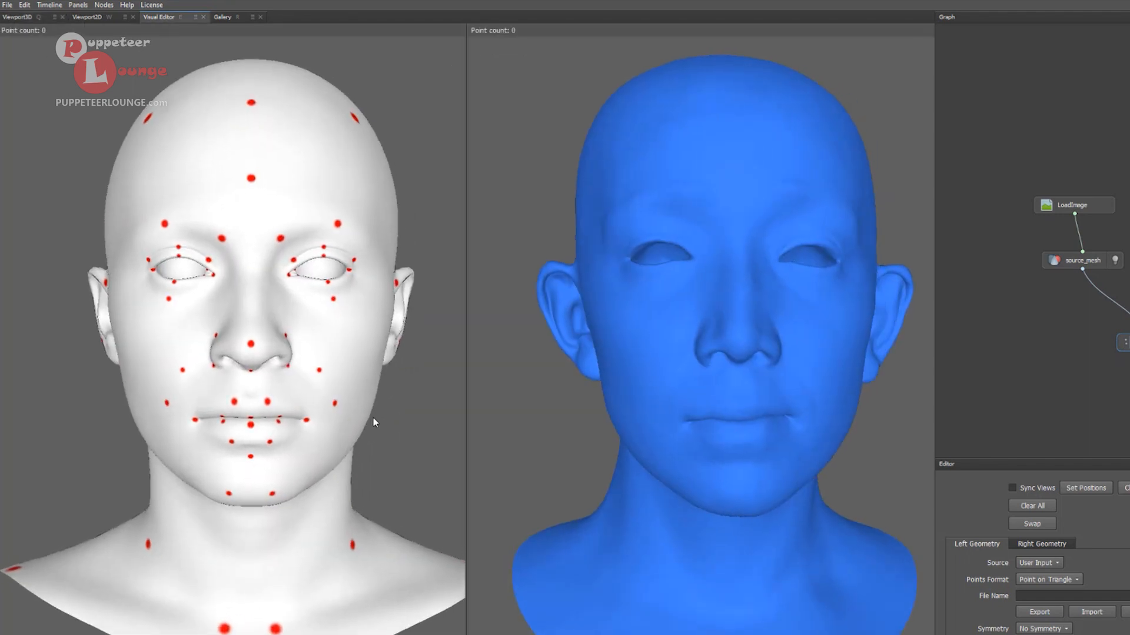
{"action": "middle_click_drag", "start_coordinate": [252, 354], "coordinate": [303, 385], "text": "alt"}
{"action": "left_click_drag", "start_coordinate": [180, 346], "coordinate": [235, 345], "text": "alt"}
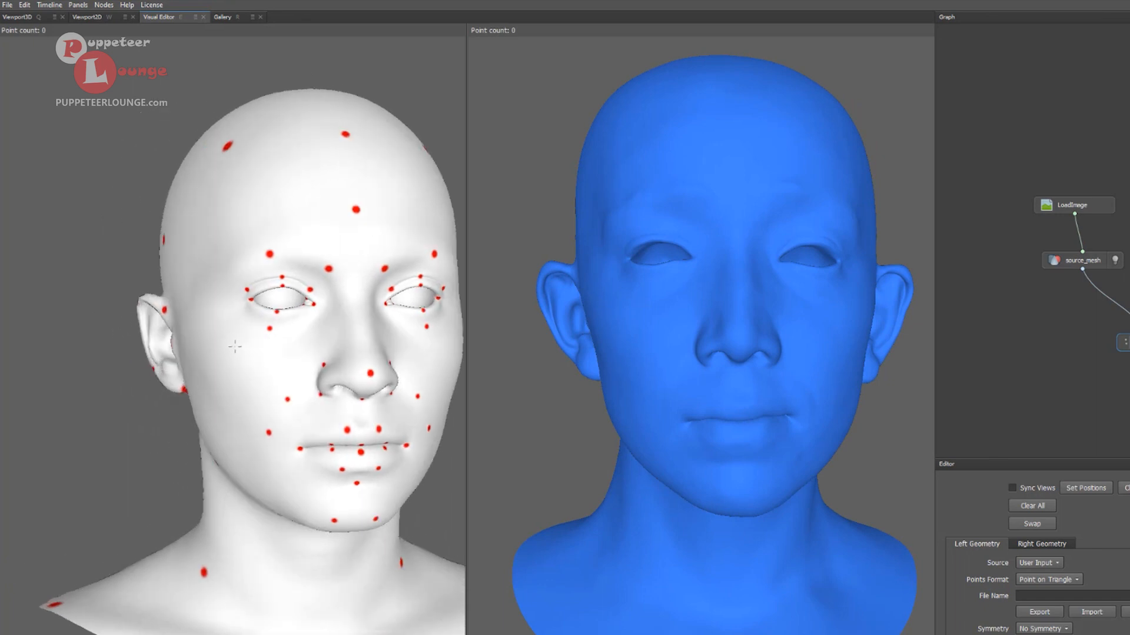
{"action": "right_click_drag", "start_coordinate": [235, 346], "coordinate": [297, 346], "text": "alt"}
{"action": "middle_click_drag", "start_coordinate": [298, 346], "coordinate": [195, 383], "text": "alt"}
{"action": "right_click_drag", "start_coordinate": [194, 383], "coordinate": [247, 341], "text": "alt"}
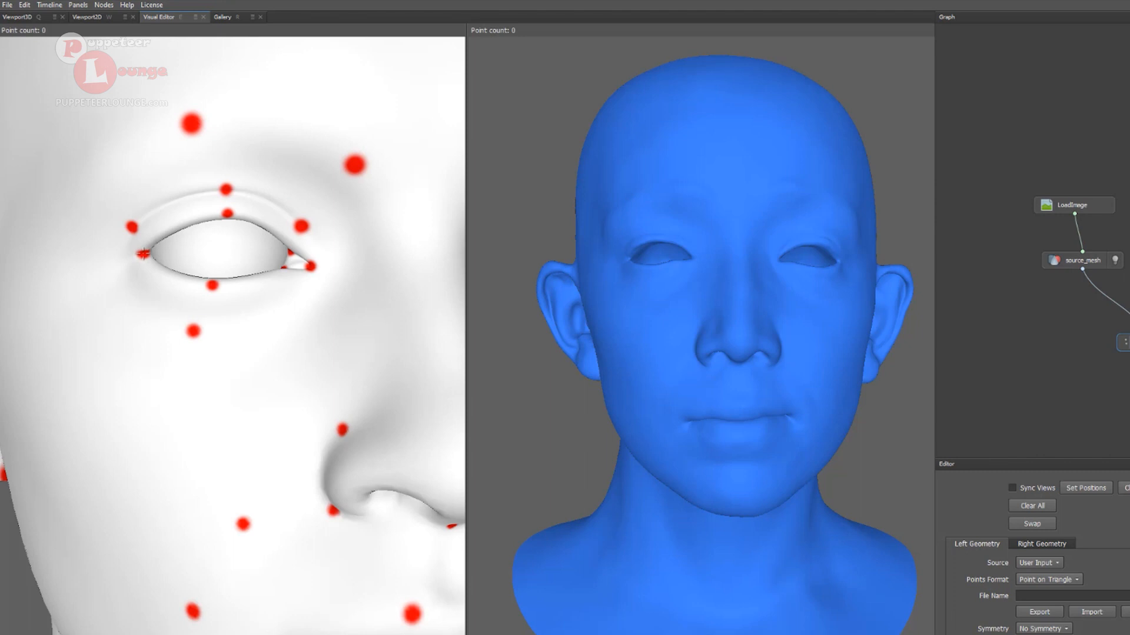
{"action": "left_click", "coordinate": [142, 254]}
Place the matching first point at the outer corner of the target head's right eye
{"action": "left_click_drag", "start_coordinate": [659, 332], "coordinate": [709, 338], "text": "alt"}
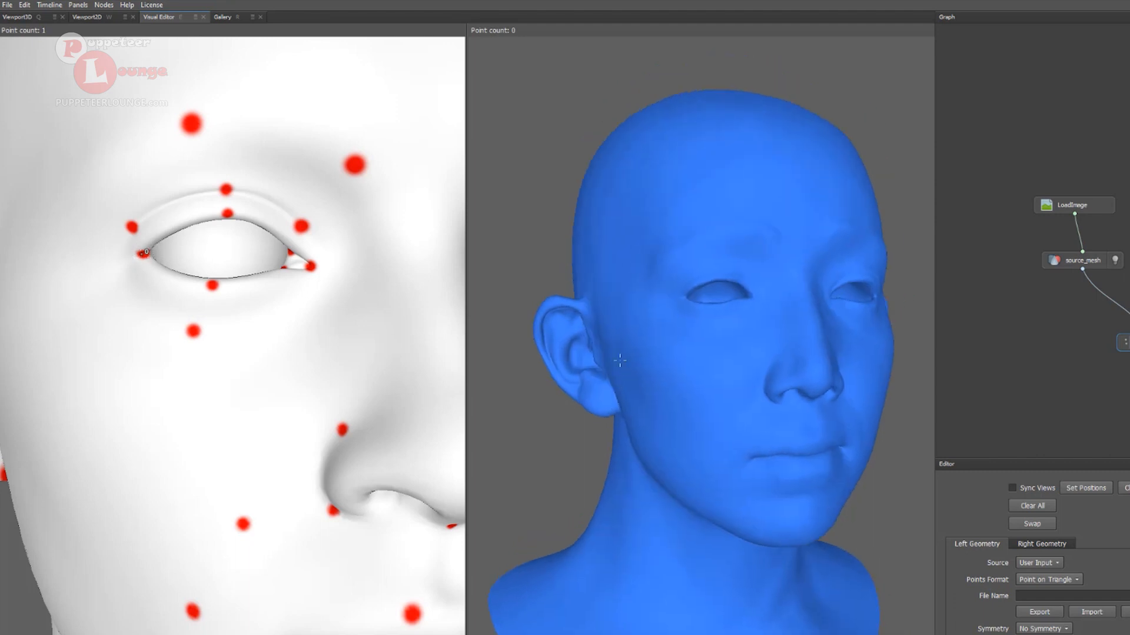
{"action": "scroll", "coordinate": [706, 320], "scroll_direction": "up", "scroll_amount": 5}
{"action": "middle_click_drag", "start_coordinate": [706, 313], "coordinate": [690, 376], "text": "alt"}
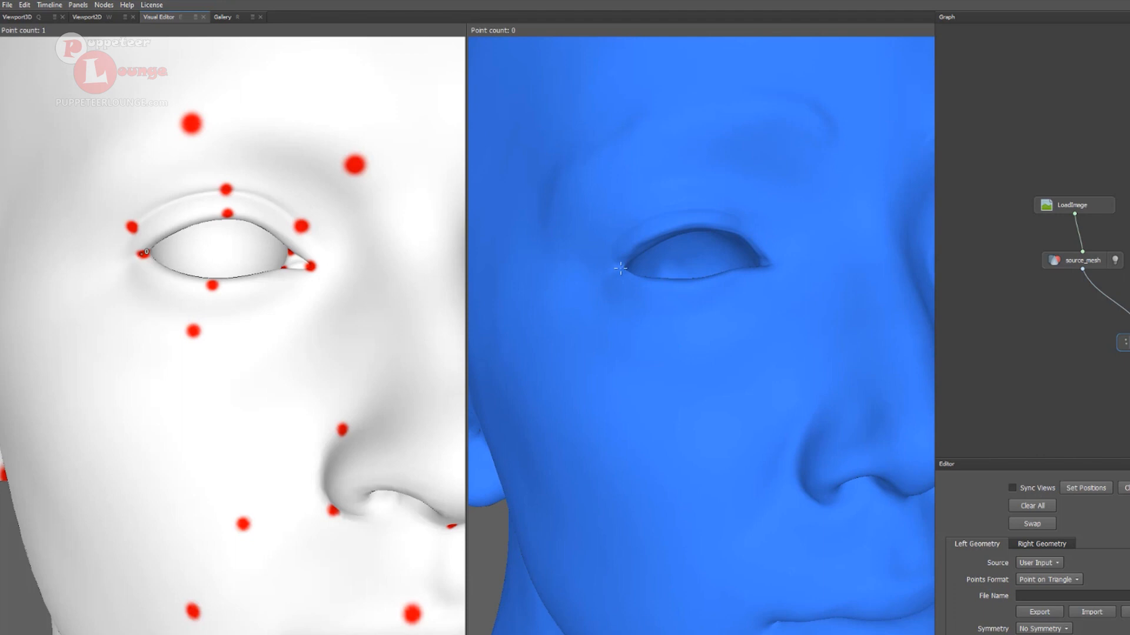
{"action": "left_click", "coordinate": [621, 267]}
Add point pairs for the upper lid, lower lid and under-eye marks of the right eye on both heads
{"action": "left_click_drag", "start_coordinate": [692, 223], "coordinate": [694, 282]}
{"action": "left_click", "coordinate": [194, 331]}
{"action": "left_click", "coordinate": [681, 330]}
{"action": "left_click", "coordinate": [689, 280]}
{"action": "left_click_drag", "start_coordinate": [682, 332], "coordinate": [681, 331]}
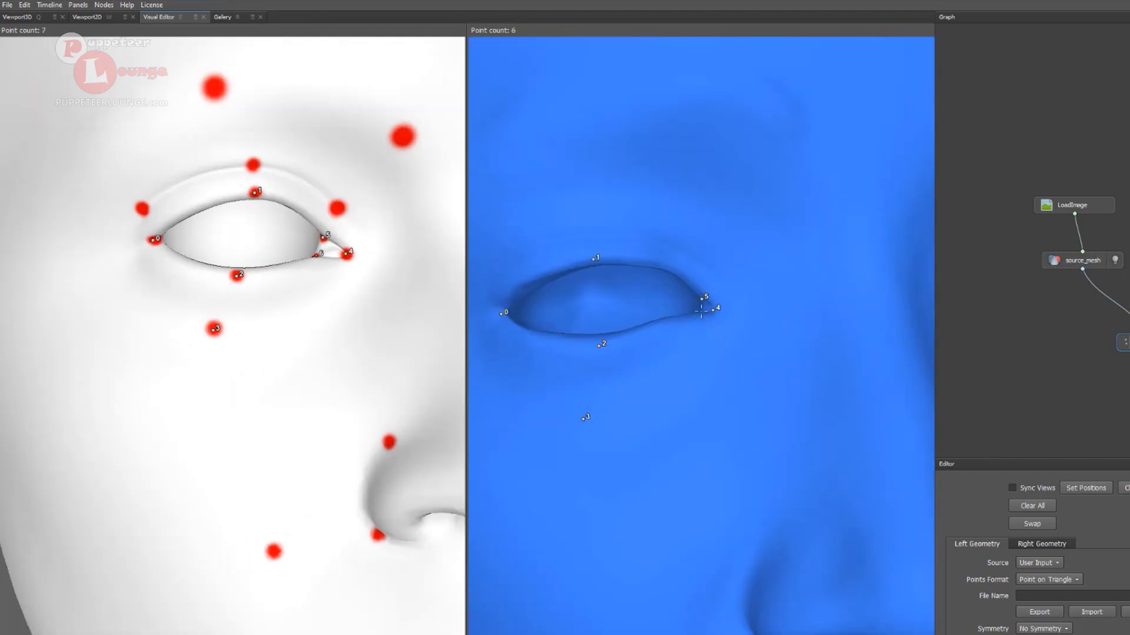
Place target point 6 at the lower inner eye corner and mark the three upper-lid crease points on the source head
{"action": "left_click", "coordinate": [700, 313]}
{"action": "scroll", "coordinate": [684, 358], "scroll_direction": "down", "scroll_amount": 2}
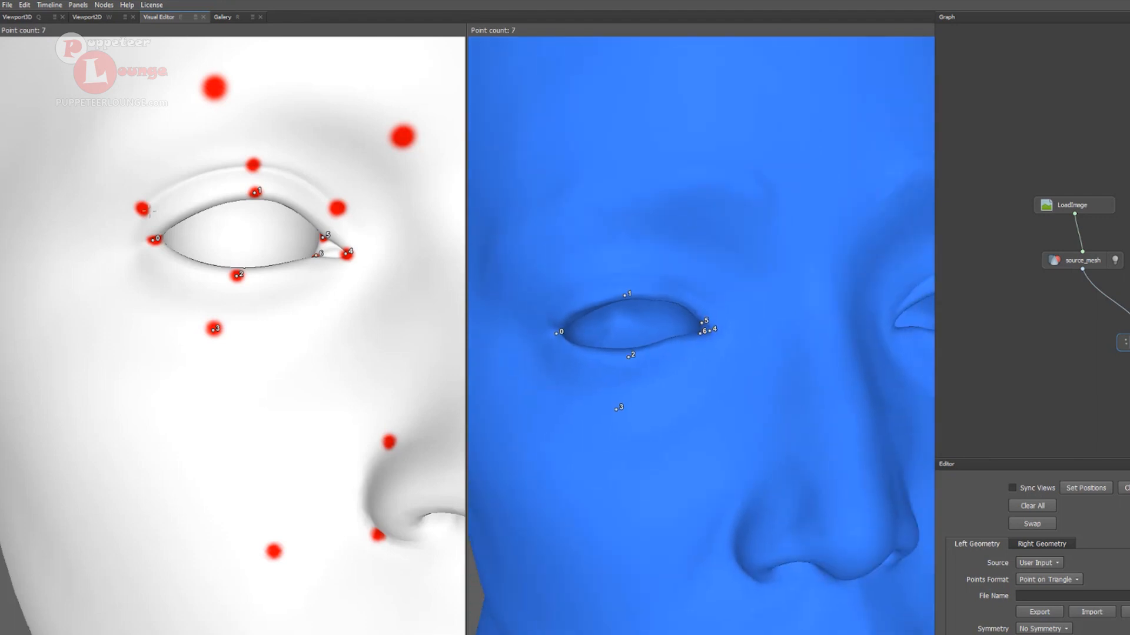
{"action": "left_click", "coordinate": [143, 208]}
{"action": "left_click", "coordinate": [253, 164]}
{"action": "left_click", "coordinate": [339, 208]}
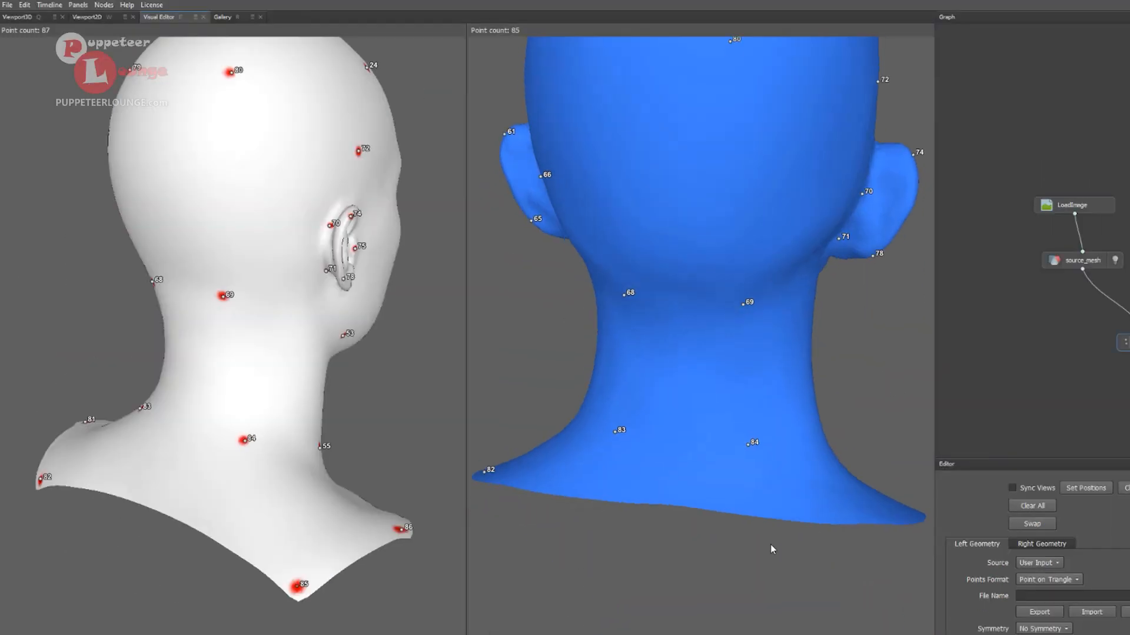
Place points 85 and 86 on the target's back and shoulder base to match the last source points
{"action": "middle_click_drag", "start_coordinate": [771, 549], "coordinate": [687, 530], "text": "alt"}
{"action": "left_click_drag", "start_coordinate": [687, 531], "coordinate": [742, 566], "text": "alt"}
{"action": "left_click", "coordinate": [671, 543]}
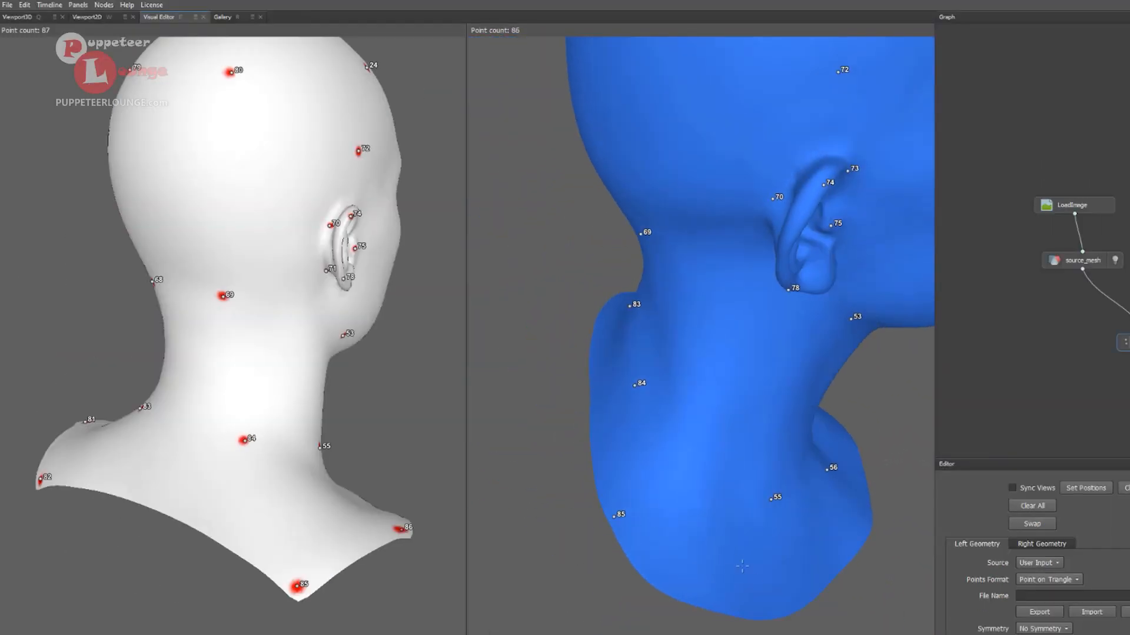
{"action": "left_click", "coordinate": [750, 596]}
Inspect the numbered points on both heads from several angles and check that their placement corresponds
{"action": "left_click_drag", "start_coordinate": [320, 501], "coordinate": [187, 528], "text": "alt"}
{"action": "middle_click_drag", "start_coordinate": [187, 528], "coordinate": [318, 555], "text": "alt"}
{"action": "right_click_drag", "start_coordinate": [318, 555], "coordinate": [354, 365], "text": "alt"}
{"action": "left_click_drag", "start_coordinate": [355, 365], "coordinate": [264, 324], "text": "alt"}
{"action": "left_click_drag", "start_coordinate": [236, 417], "coordinate": [523, 408], "text": "alt"}
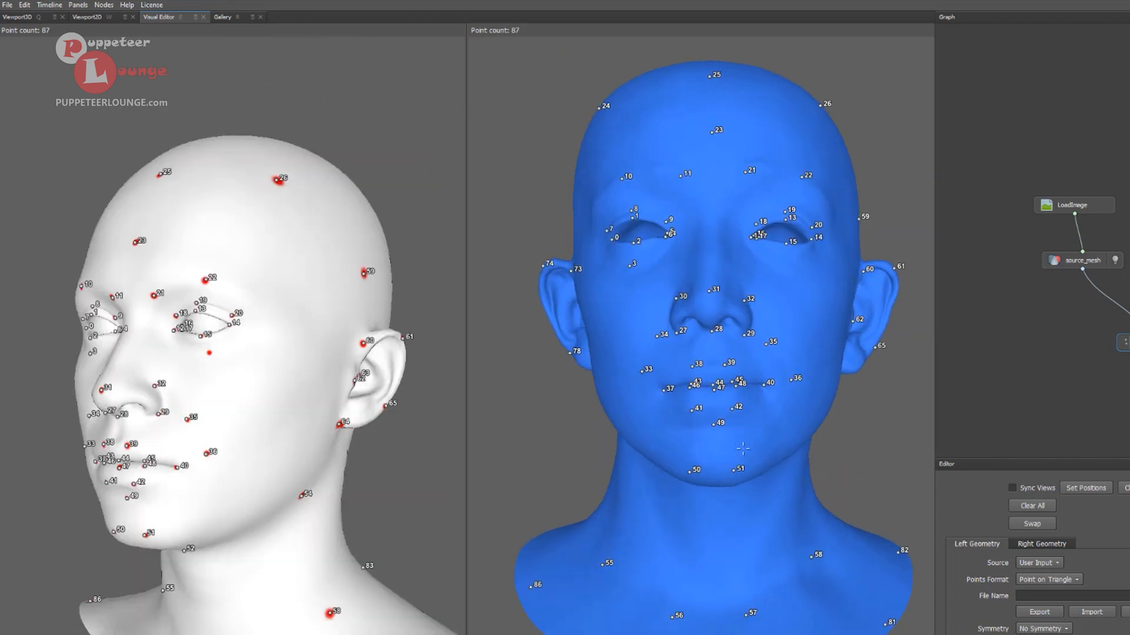
{"action": "left_click_drag", "start_coordinate": [743, 449], "coordinate": [749, 449], "text": "alt"}
{"action": "middle_click_drag", "start_coordinate": [750, 449], "coordinate": [744, 468], "text": "alt"}
{"action": "middle_click_drag", "start_coordinate": [406, 448], "coordinate": [418, 410], "text": "alt"}
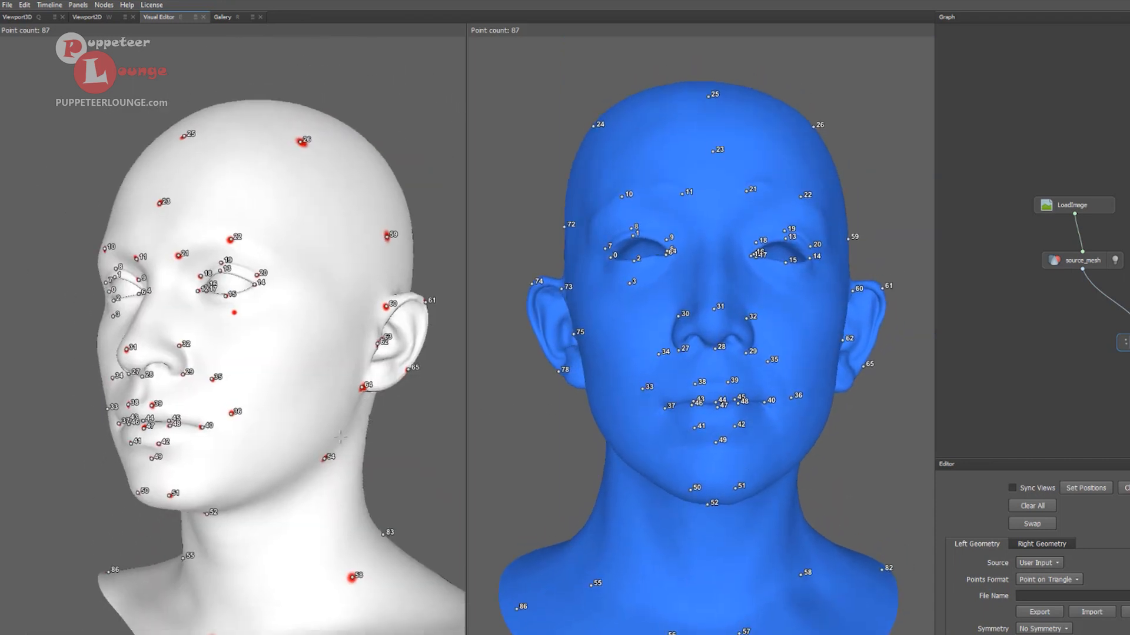
{"action": "left_click_drag", "start_coordinate": [359, 414], "coordinate": [400, 416], "text": "alt"}
{"action": "right_click_drag", "start_coordinate": [400, 416], "coordinate": [358, 456], "text": "alt"}
{"action": "middle_click_drag", "start_coordinate": [358, 456], "coordinate": [342, 436], "text": "alt"}
{"action": "right_click_drag", "start_coordinate": [342, 436], "coordinate": [356, 428], "text": "alt"}
{"action": "left_click_drag", "start_coordinate": [356, 428], "coordinate": [374, 442], "text": "alt"}
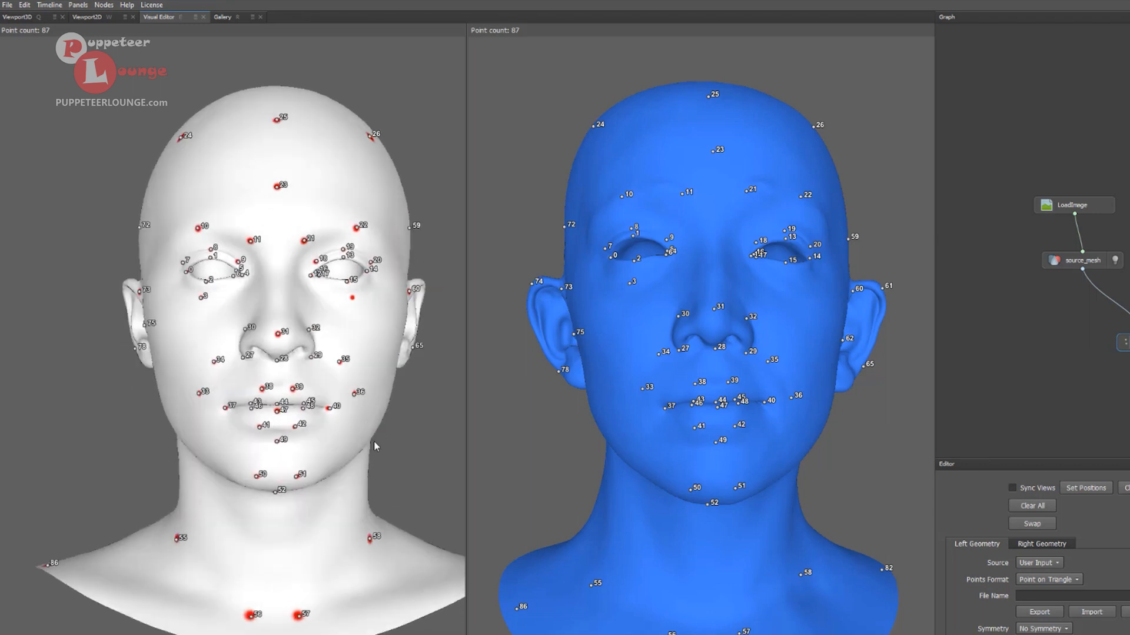
{"action": "left_click_drag", "start_coordinate": [374, 442], "coordinate": [384, 442], "text": "alt"}
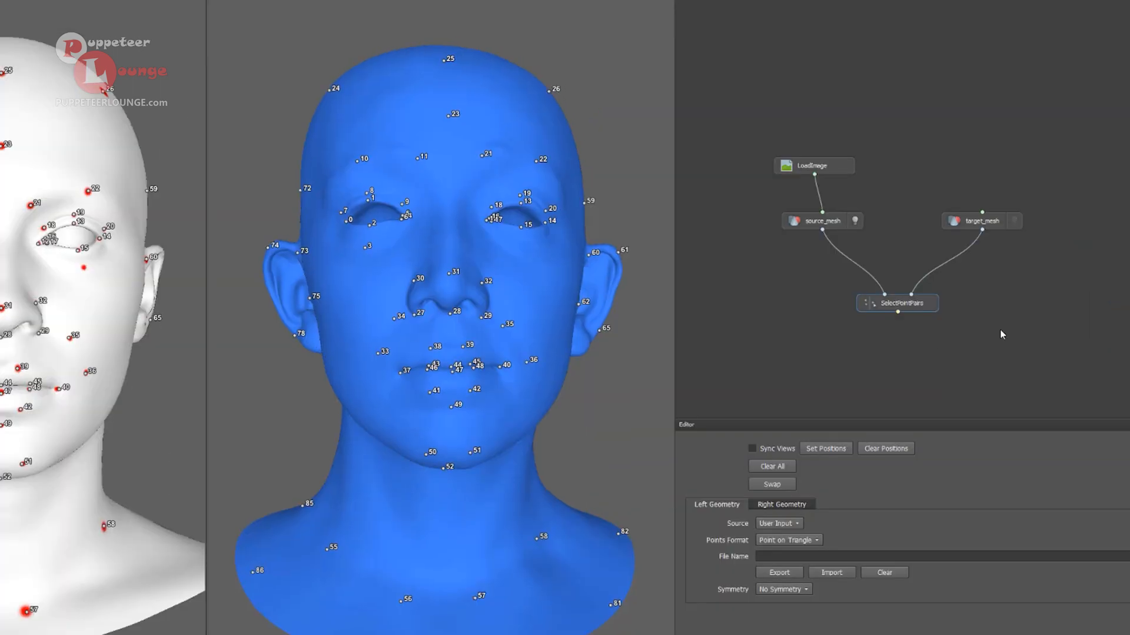
Add a Wrapping node below SelectPointPairs in the node graph
{"action": "right_click", "coordinate": [867, 353]}
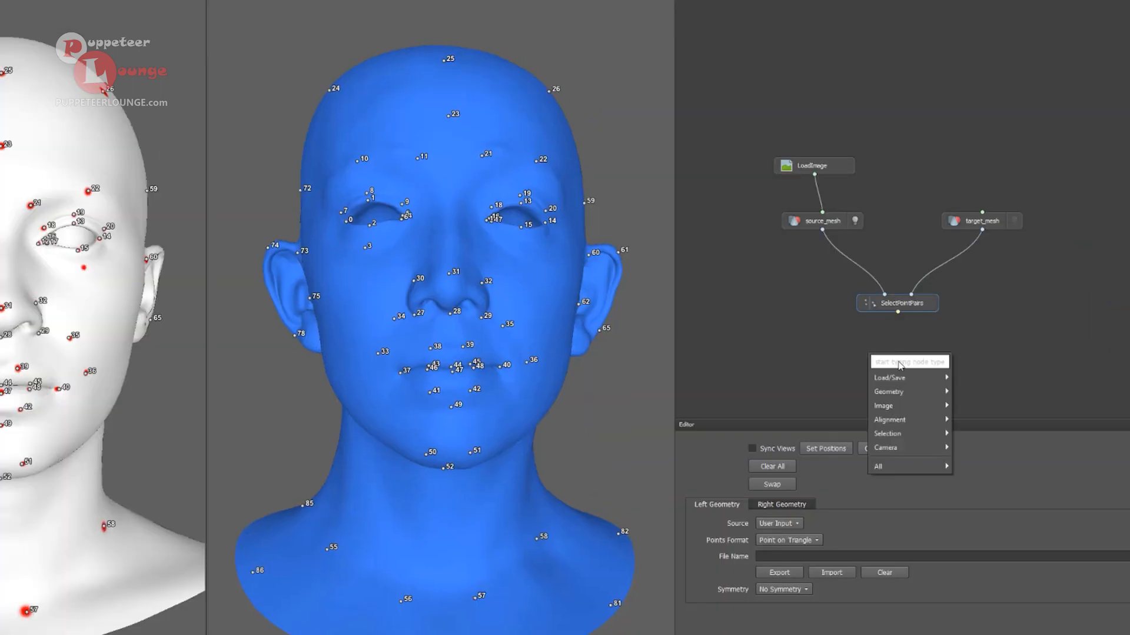
{"action": "mouse_move", "coordinate": [898, 374]}
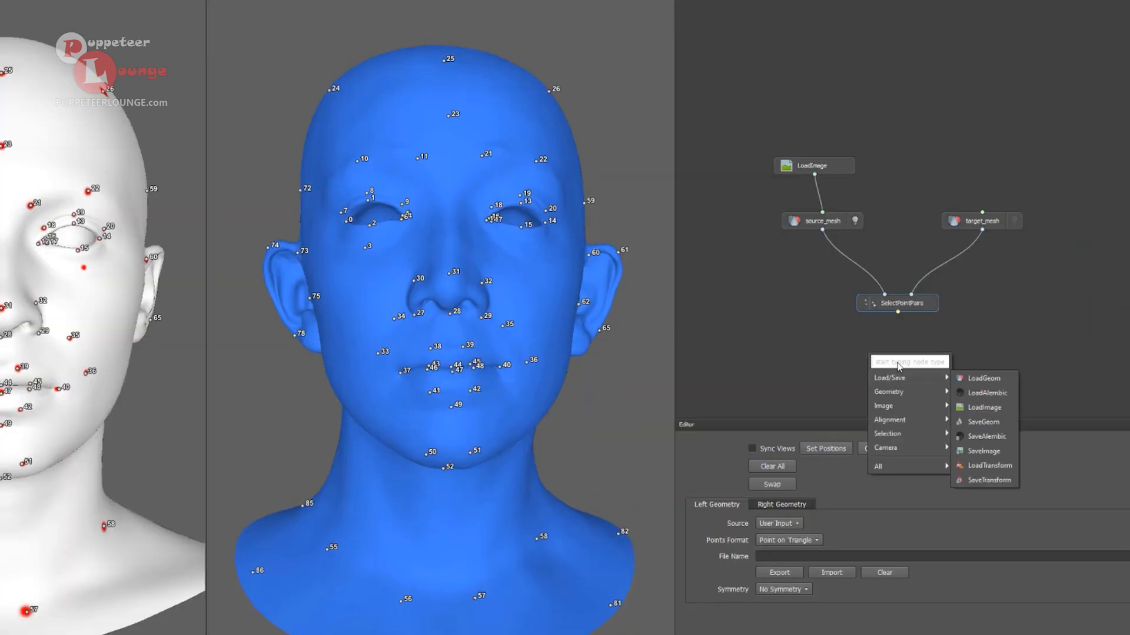
{"action": "type", "text": "wr"}
{"action": "left_click", "coordinate": [965, 363]}
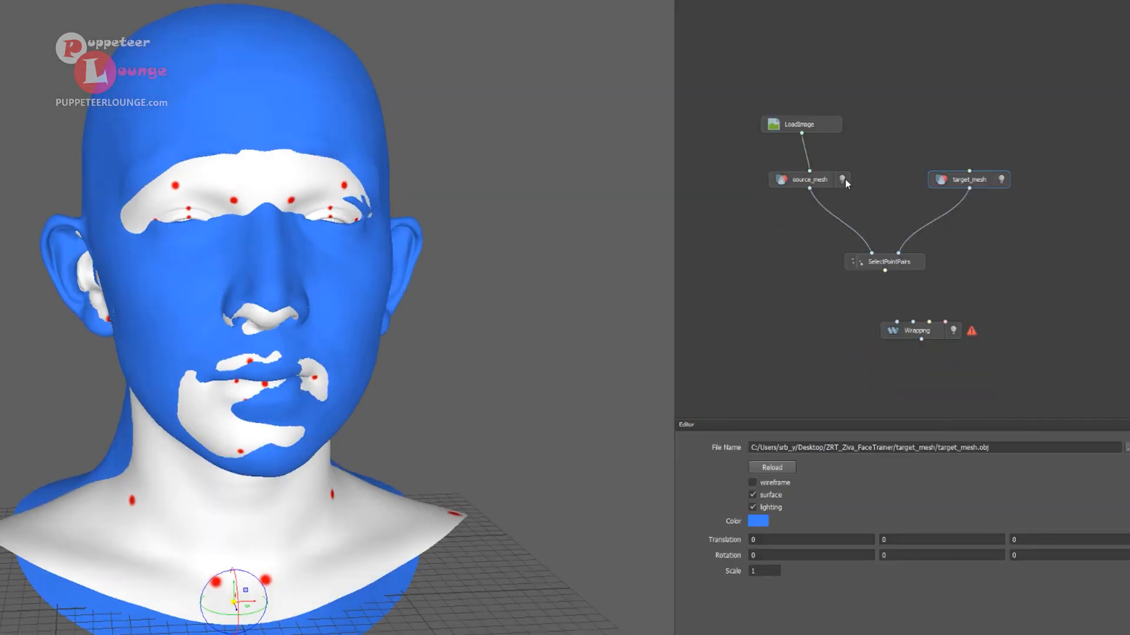
Compare the source and target heads, shaded and in wireframe, by toggling the visibility of each mesh
{"action": "left_click", "coordinate": [842, 180]}
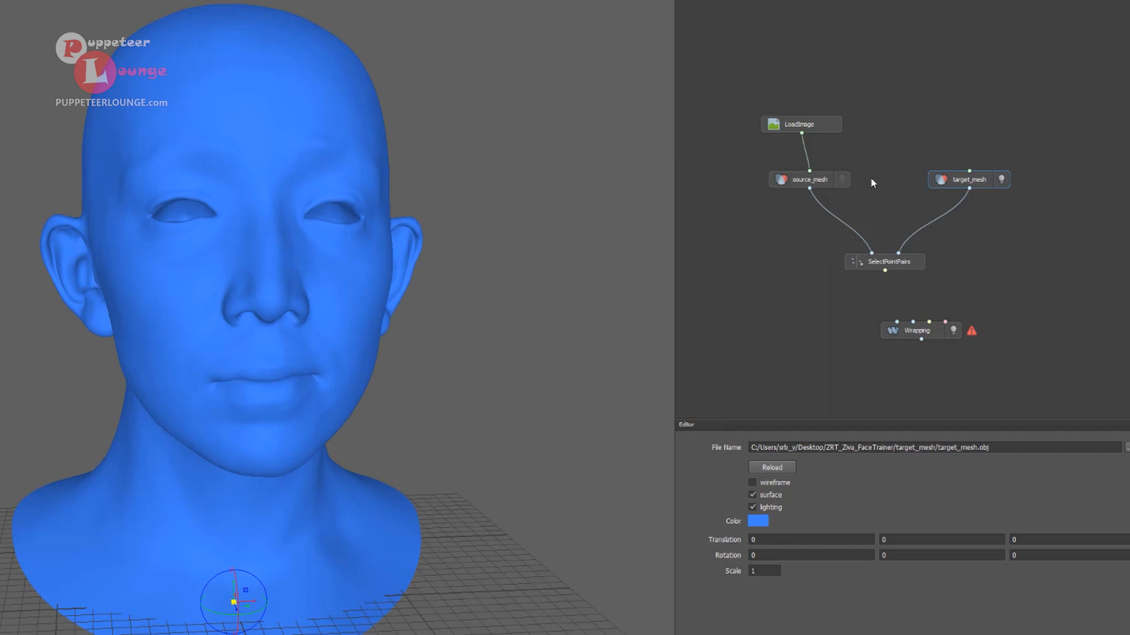
{"action": "left_click", "coordinate": [1001, 180]}
{"action": "left_click", "coordinate": [842, 179]}
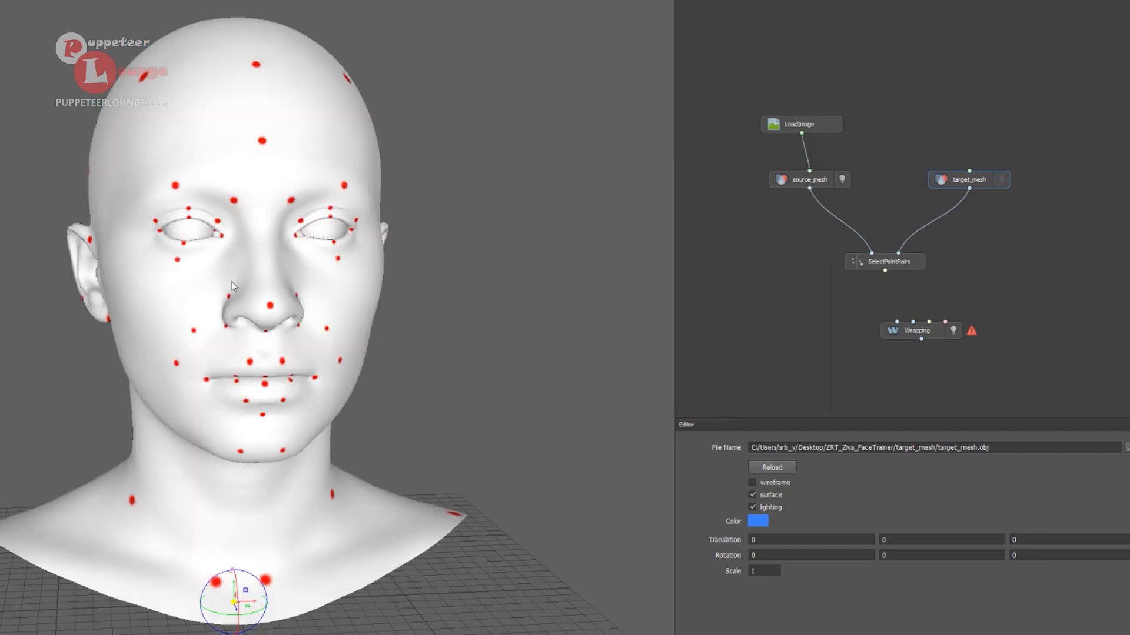
{"action": "left_click", "coordinate": [824, 181]}
{"action": "left_click", "coordinate": [994, 181]}
{"action": "left_click", "coordinate": [999, 182]}
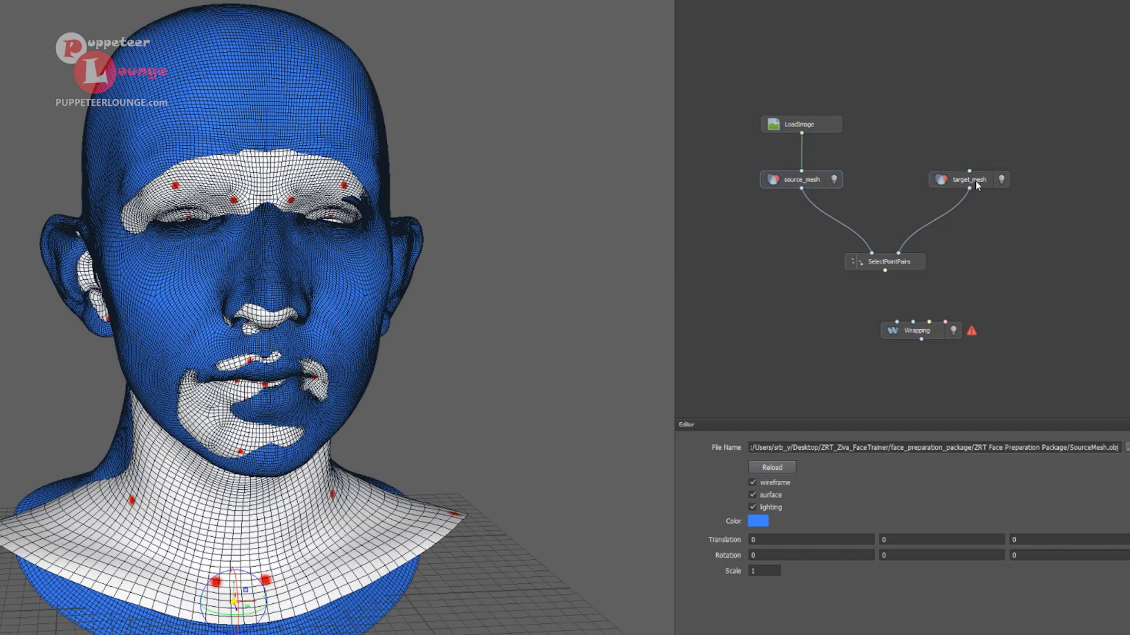
Connect source_mesh, target_mesh and SelectPointPairs to the first, second and third inputs of the Wrapping node
{"action": "left_click_drag", "start_coordinate": [975, 184], "coordinate": [972, 185]}
{"action": "left_click_drag", "start_coordinate": [891, 266], "coordinate": [929, 322]}
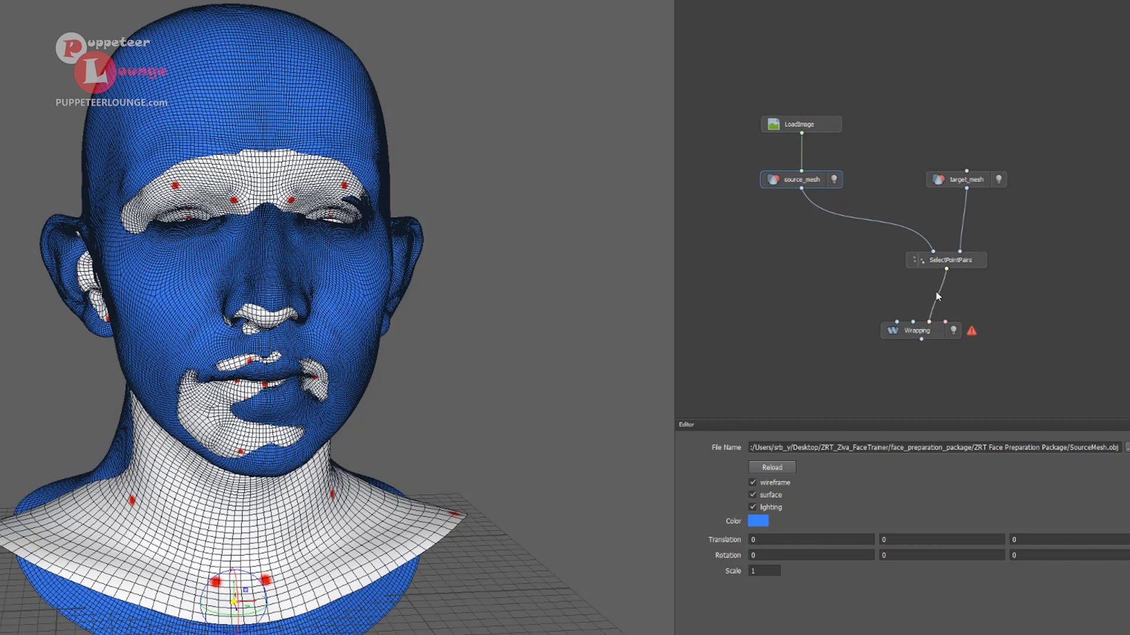
{"action": "left_click_drag", "start_coordinate": [878, 294], "coordinate": [896, 323]}
{"action": "left_click_drag", "start_coordinate": [966, 189], "coordinate": [913, 322]}
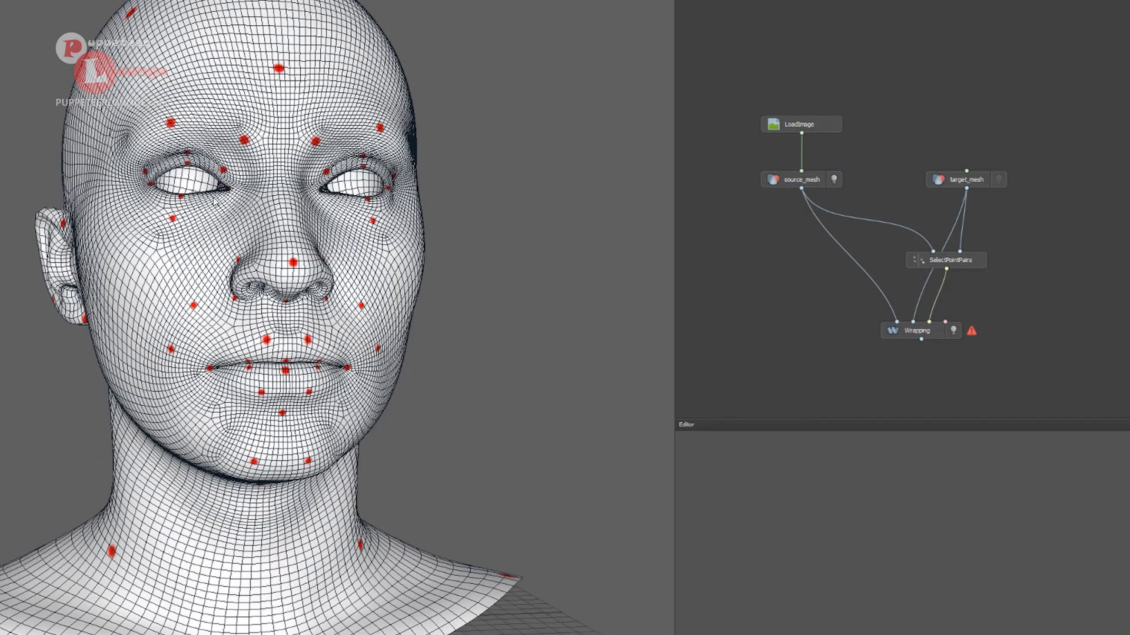
{"action": "left_click_drag", "start_coordinate": [327, 397], "coordinate": [317, 341]}
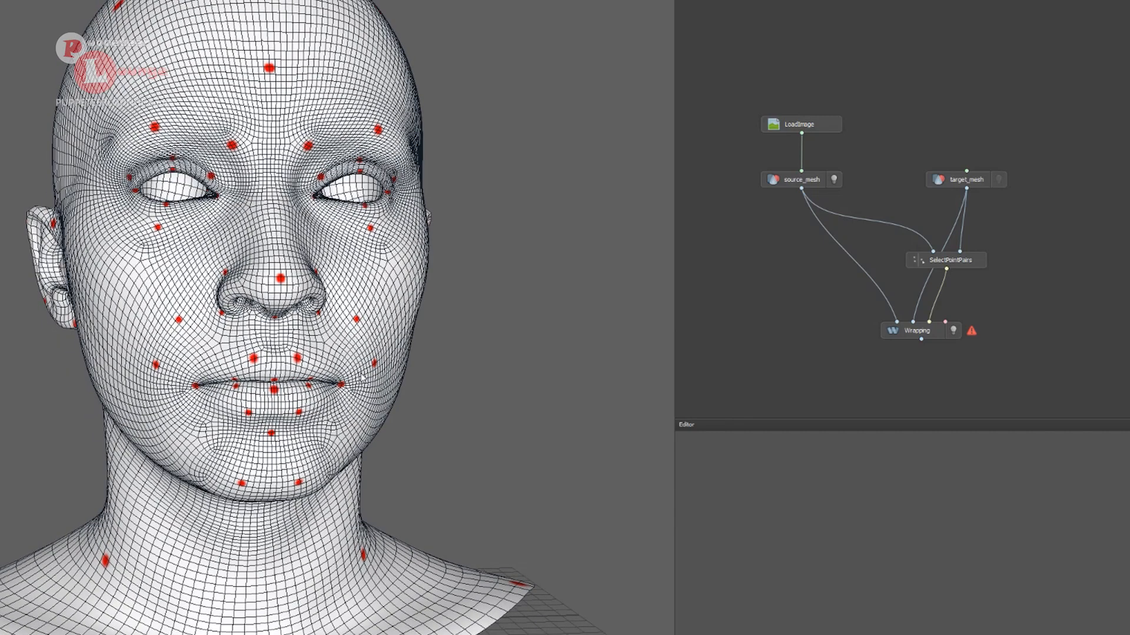
Add a SelectPolygons node, feed it from source_mesh, and connect its output to the fourth input of Wrapping
{"action": "left_click_drag", "start_coordinate": [375, 373], "coordinate": [361, 361]}
{"action": "left_click_drag", "start_coordinate": [929, 332], "coordinate": [901, 335]}
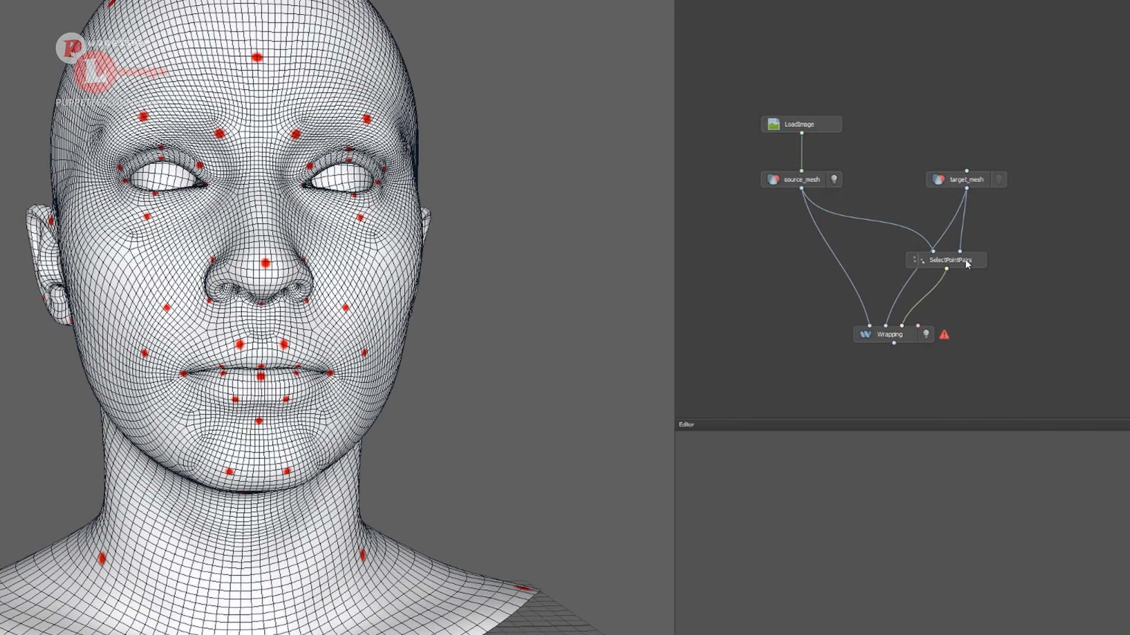
{"action": "left_click_drag", "start_coordinate": [971, 262], "coordinate": [991, 260]}
{"action": "key", "text": "Tab"}
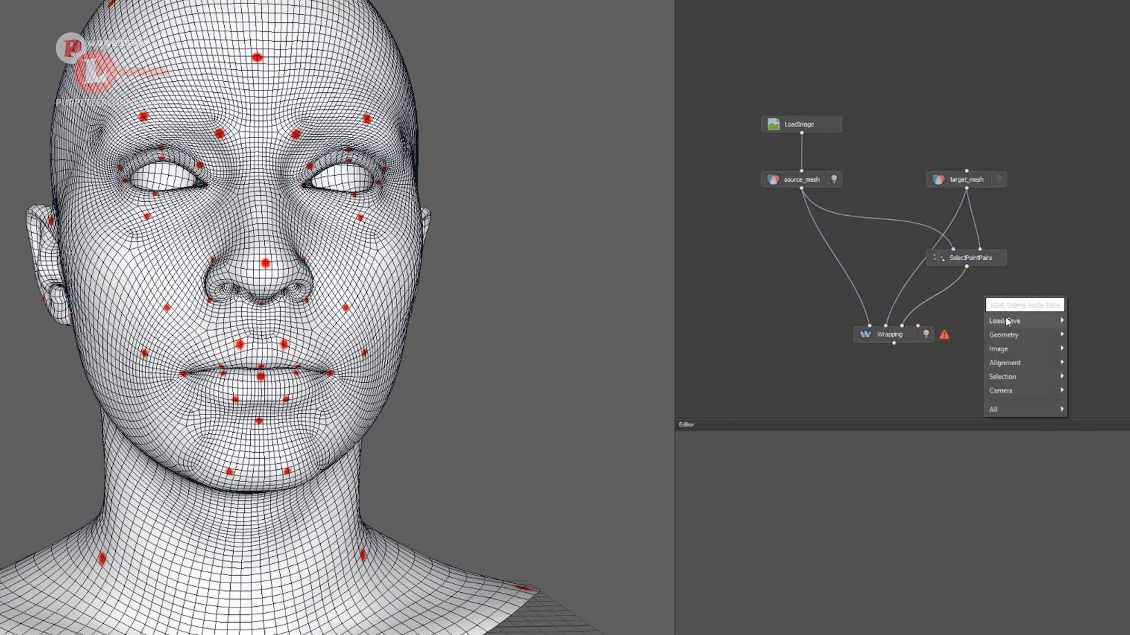
{"action": "mouse_move", "coordinate": [1007, 321]}
{"action": "type", "text": "pol"}
{"action": "key", "text": "Return"}
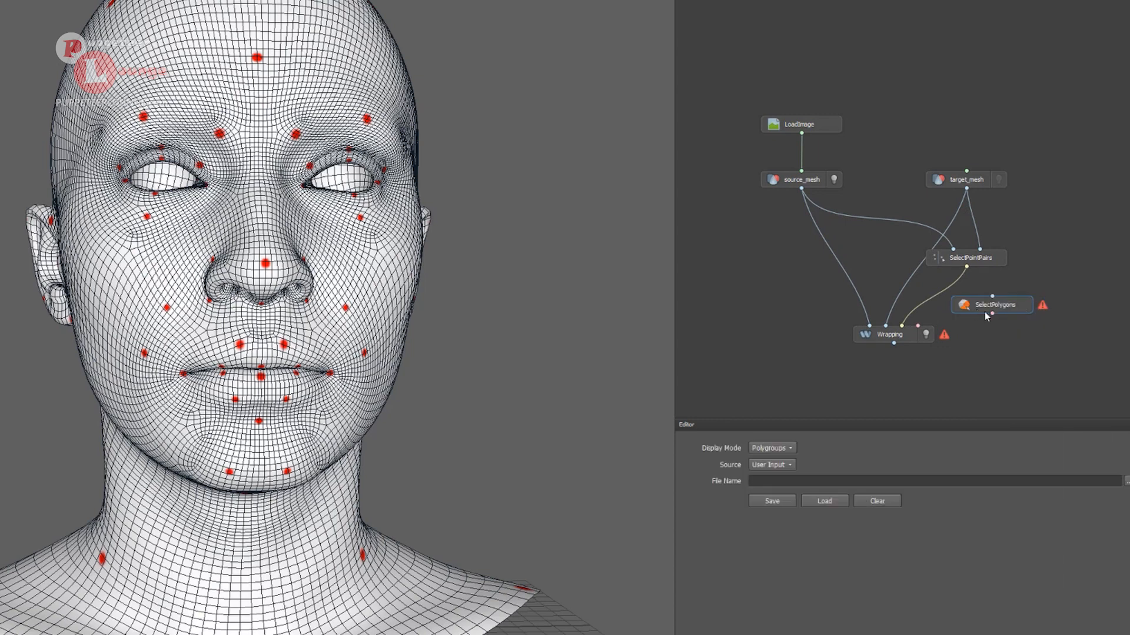
{"action": "left_click_drag", "start_coordinate": [992, 314], "coordinate": [802, 189]}
{"action": "left_click_drag", "start_coordinate": [902, 288], "coordinate": [875, 256]}
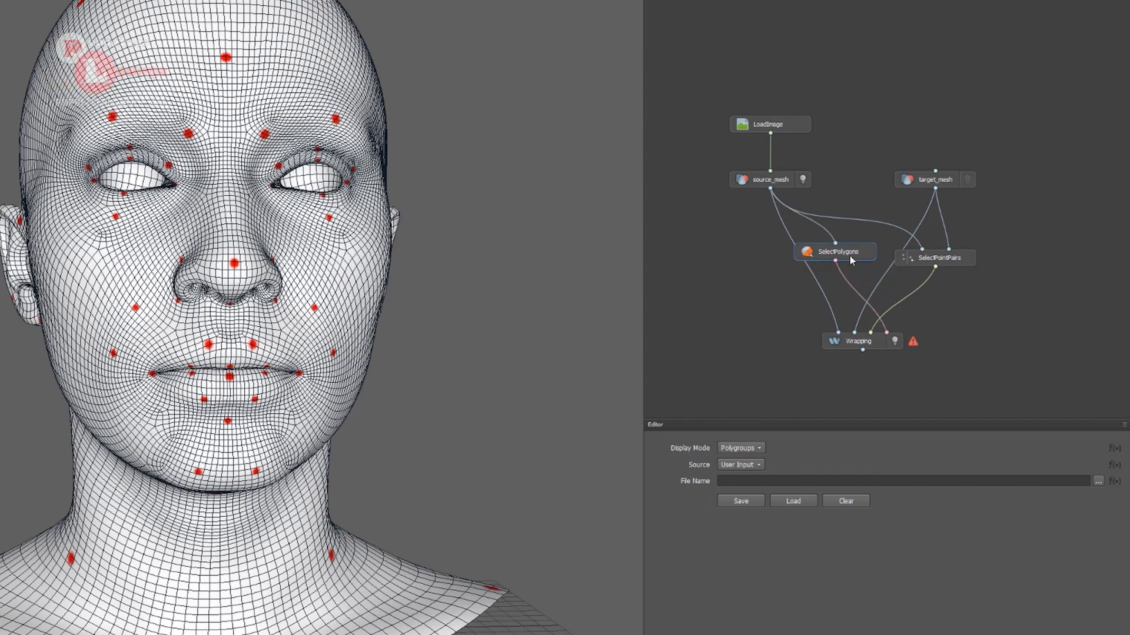
Set FacePolySelect as the SelectPolygons file and load its saved polygon selection
{"action": "left_click", "coordinate": [1098, 481]}
{"action": "left_click", "coordinate": [58, 81]}
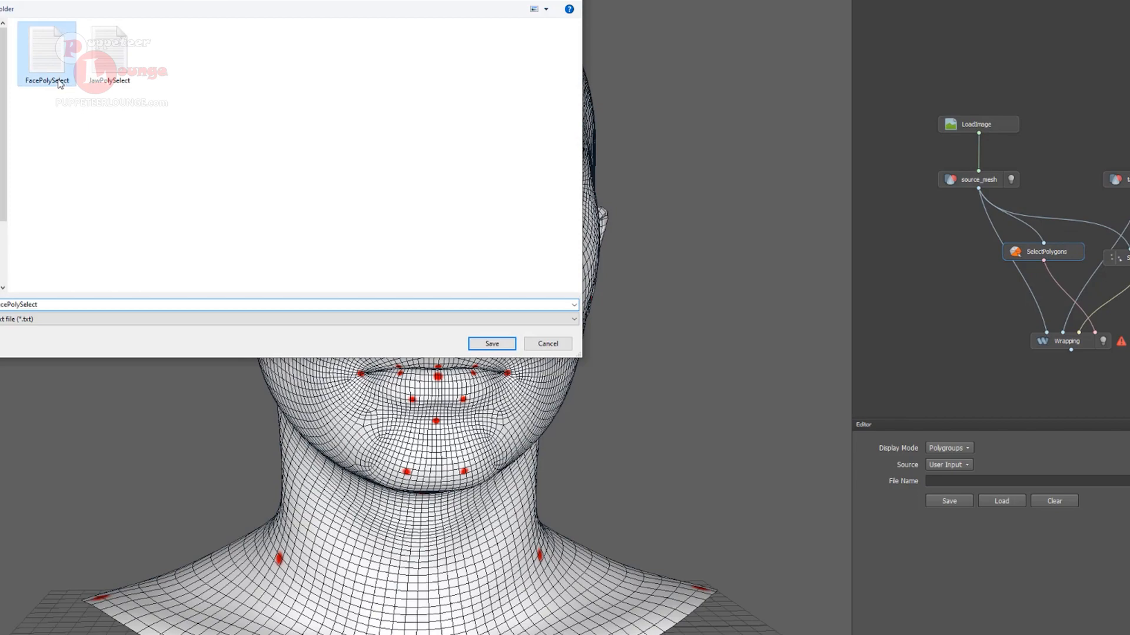
{"action": "double_click", "coordinate": [50, 67]}
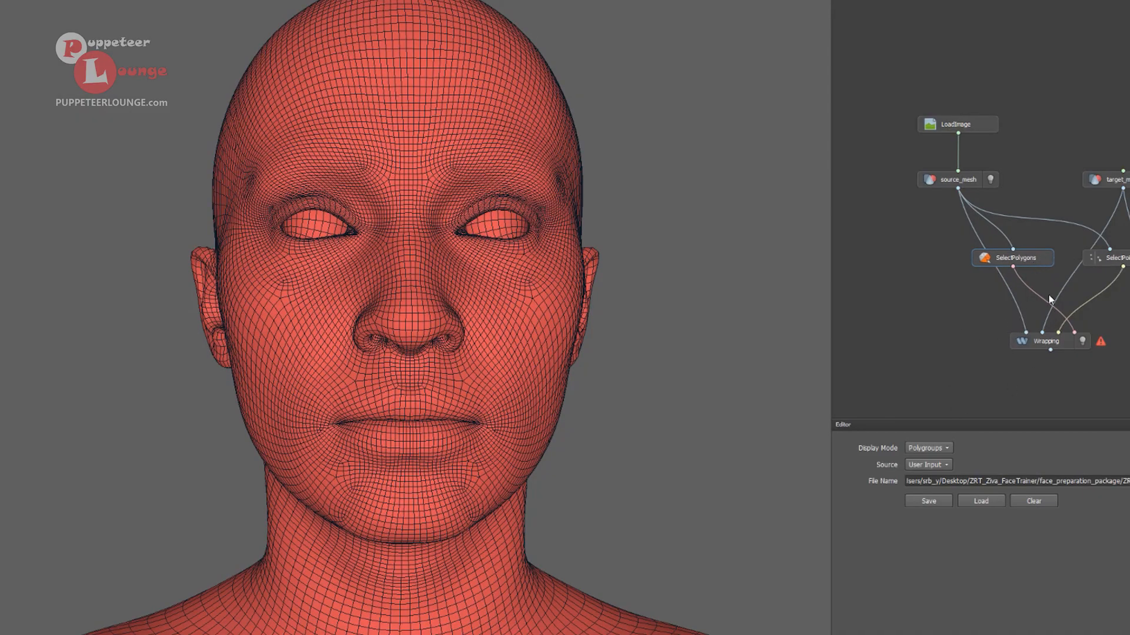
{"action": "left_click", "coordinate": [982, 502]}
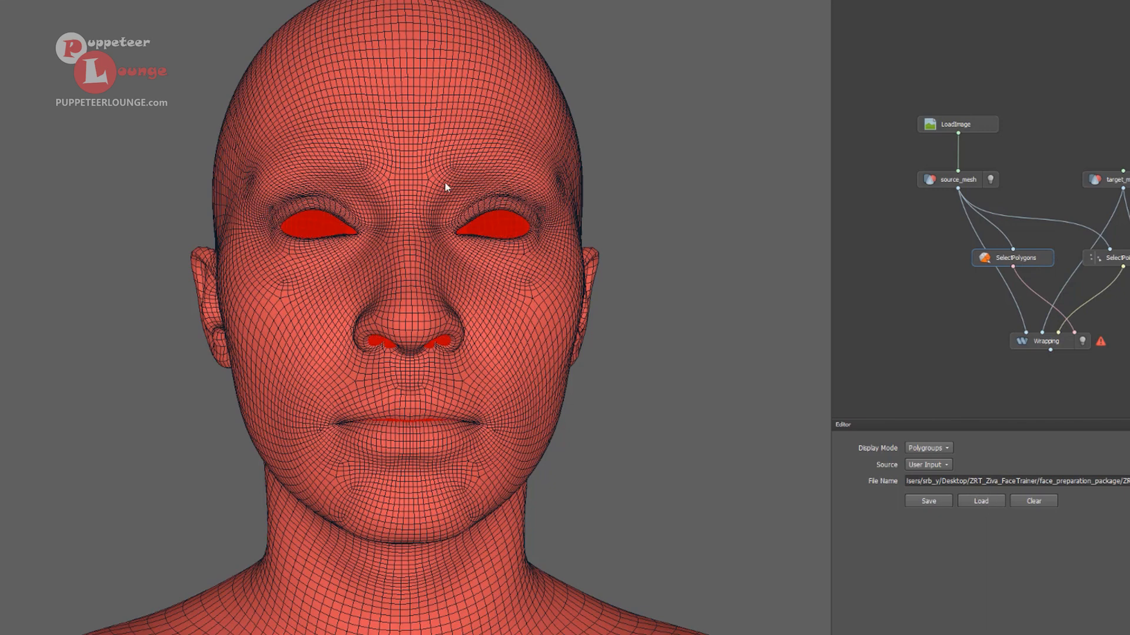
Try painting a polygon selection below one eye by hand and reload the saved FacePolySelect selection
{"action": "left_click_drag", "start_coordinate": [462, 241], "coordinate": [222, 213]}
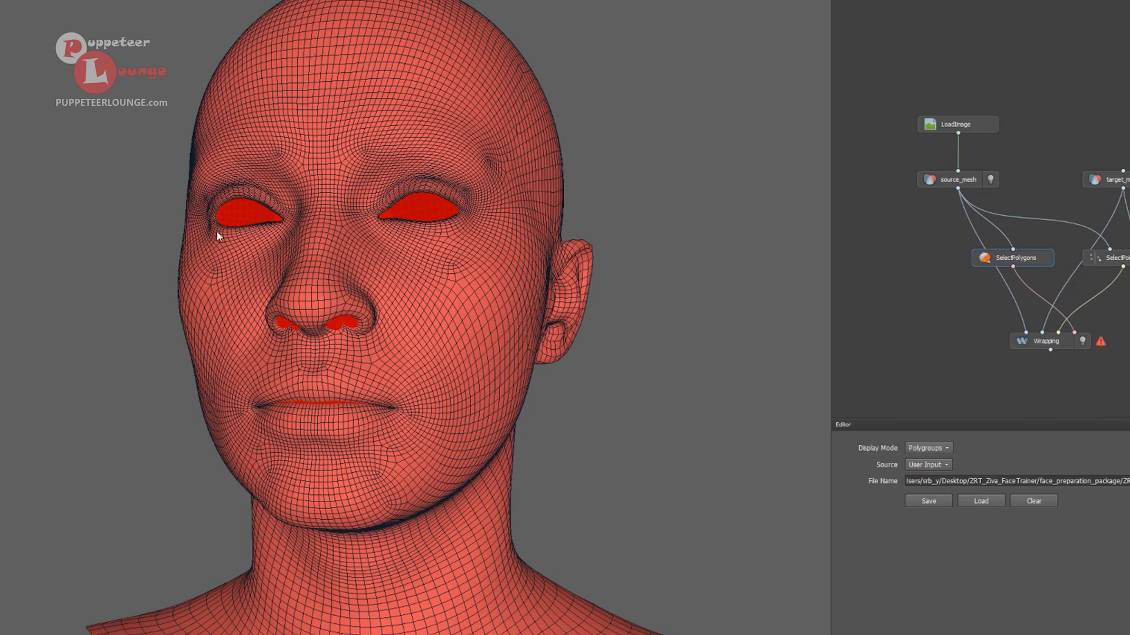
{"action": "left_click_drag", "start_coordinate": [244, 257], "coordinate": [209, 232]}
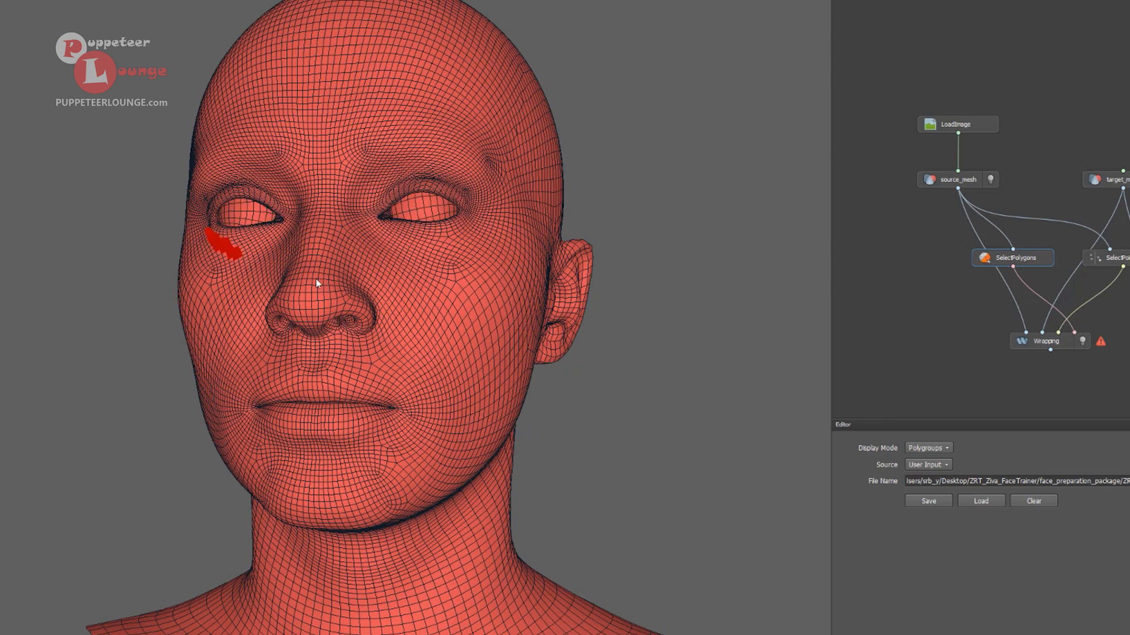
{"action": "left_click_drag", "start_coordinate": [298, 321], "coordinate": [596, 440]}
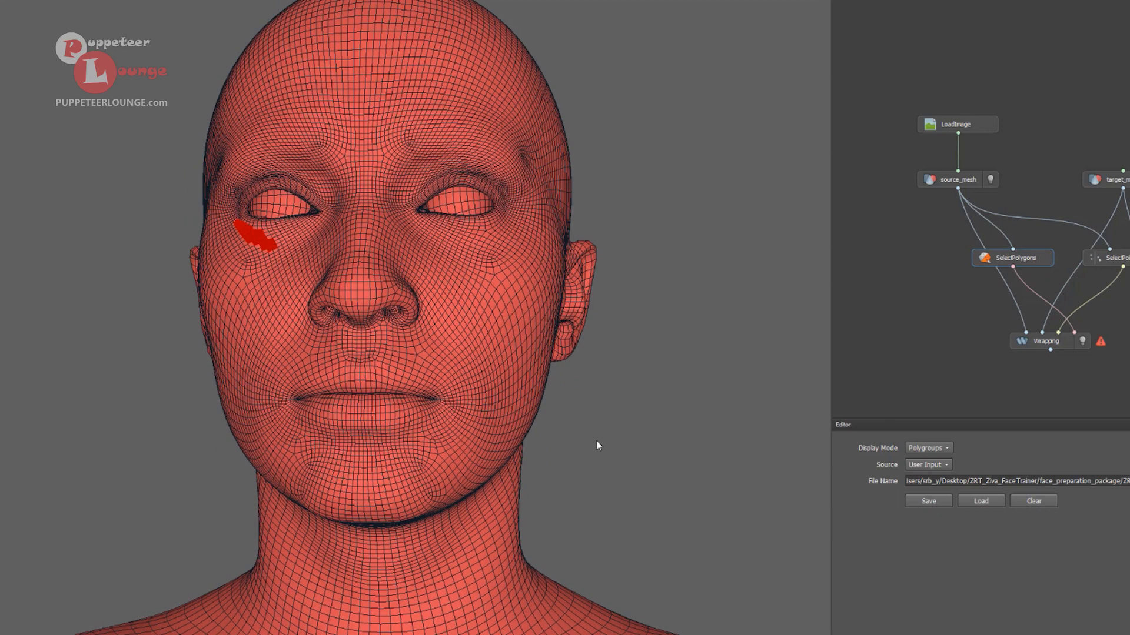
{"action": "left_click", "coordinate": [972, 502]}
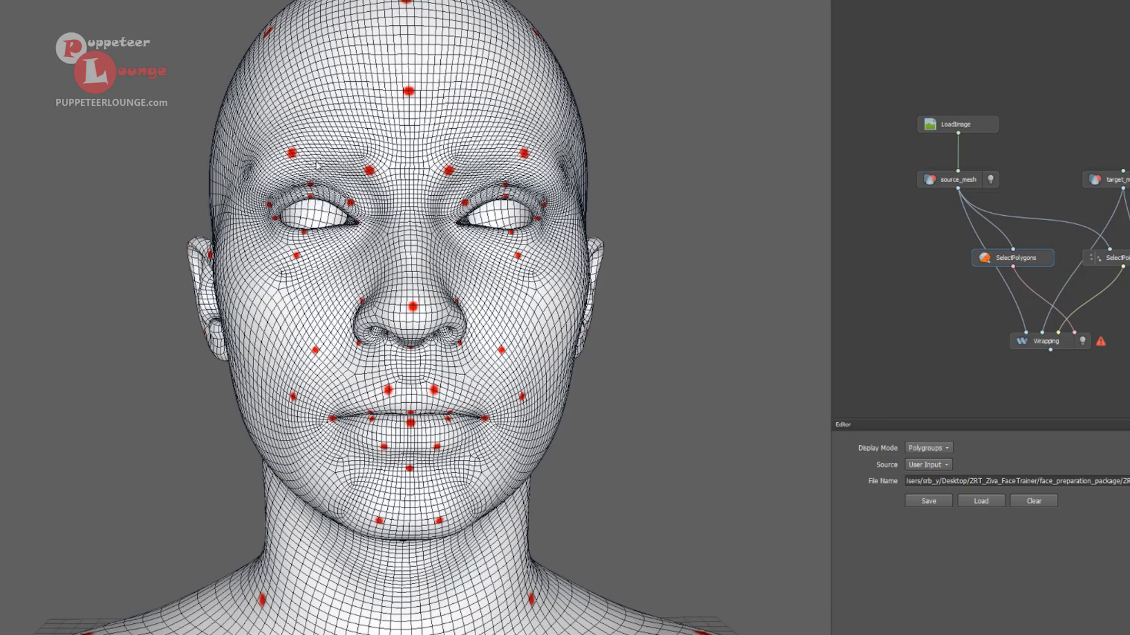
Compute the Wrapping node to fit the source mesh onto the target head
{"action": "scroll", "coordinate": [606, 346], "scroll_direction": "down", "scroll_amount": 4}
{"action": "left_click_drag", "start_coordinate": [606, 341], "coordinate": [629, 320]}
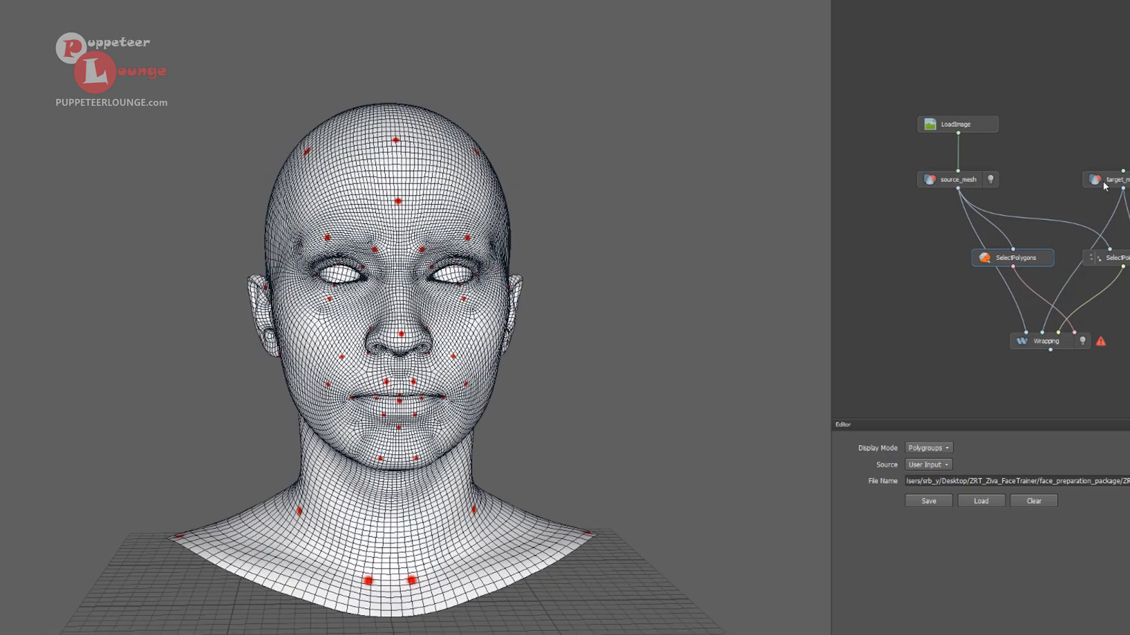
{"action": "left_click", "coordinate": [1059, 342]}
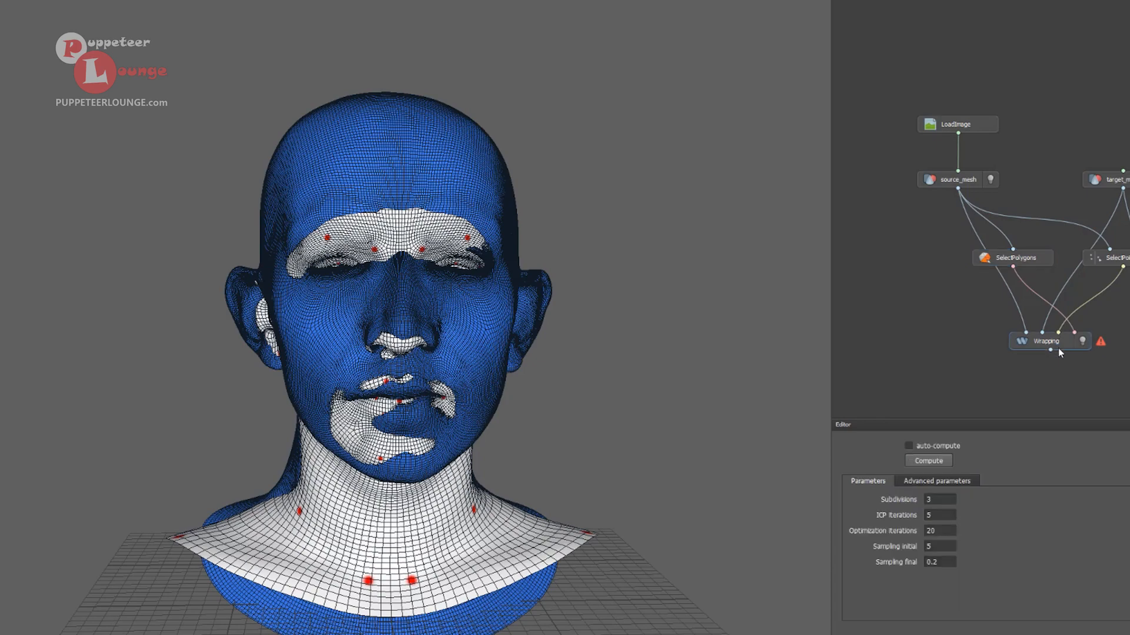
{"action": "left_click_drag", "start_coordinate": [1059, 342], "coordinate": [1051, 336]}
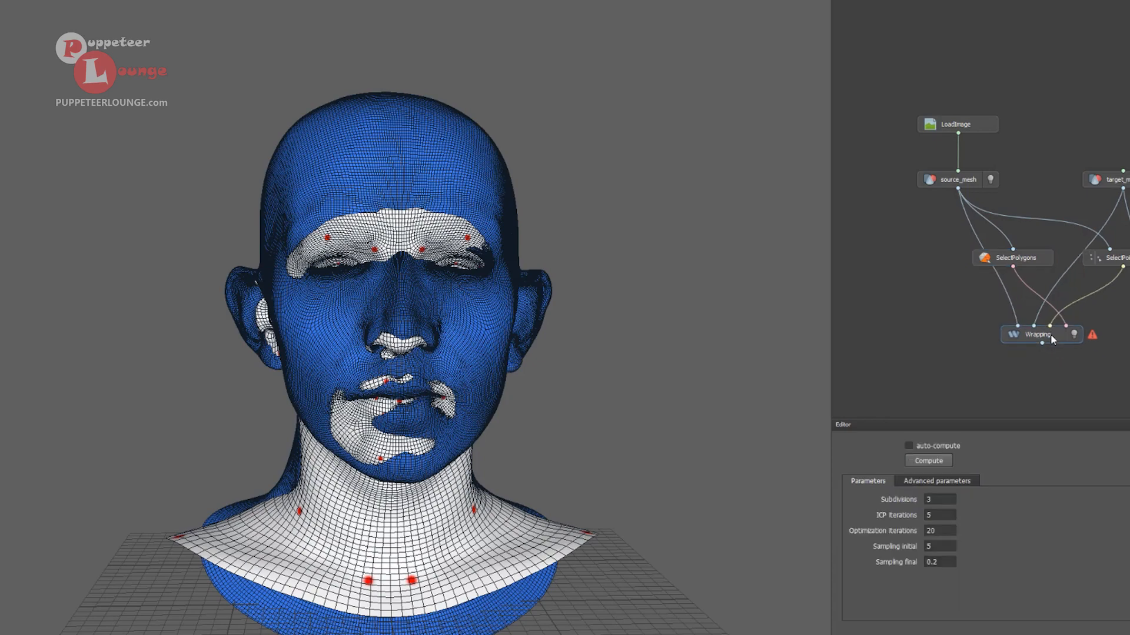
{"action": "left_click", "coordinate": [929, 461]}
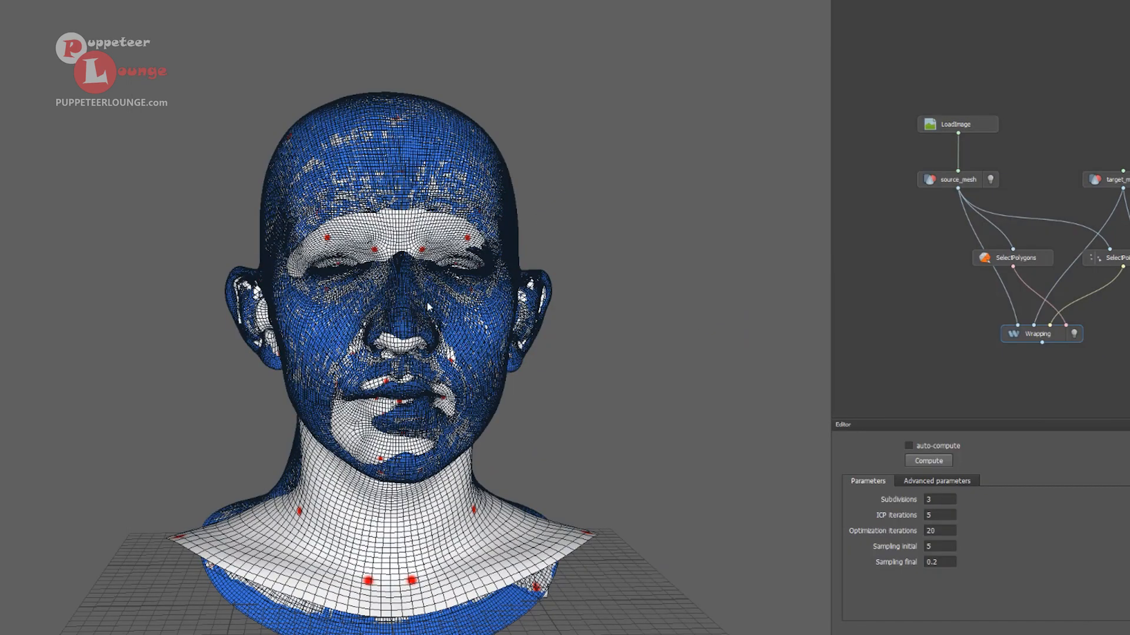
Hide source_mesh so that it no longer overlaps the wrapped head
{"action": "middle_click_drag", "start_coordinate": [453, 340], "coordinate": [497, 315], "text": "alt"}
{"action": "right_click_drag", "start_coordinate": [497, 315], "coordinate": [474, 400], "text": "alt"}
{"action": "left_click_drag", "start_coordinate": [474, 400], "coordinate": [518, 408], "text": "alt"}
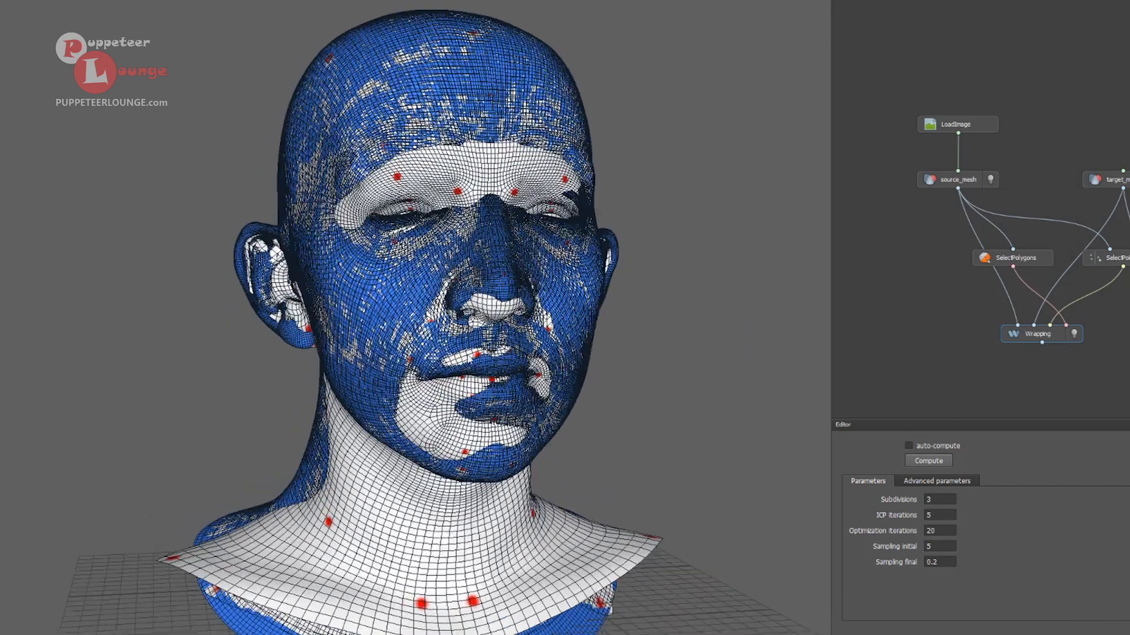
{"action": "middle_click_drag", "start_coordinate": [517, 409], "coordinate": [519, 366], "text": "alt"}
{"action": "left_click_drag", "start_coordinate": [518, 366], "coordinate": [500, 359], "text": "alt"}
{"action": "left_click", "coordinate": [990, 180]}
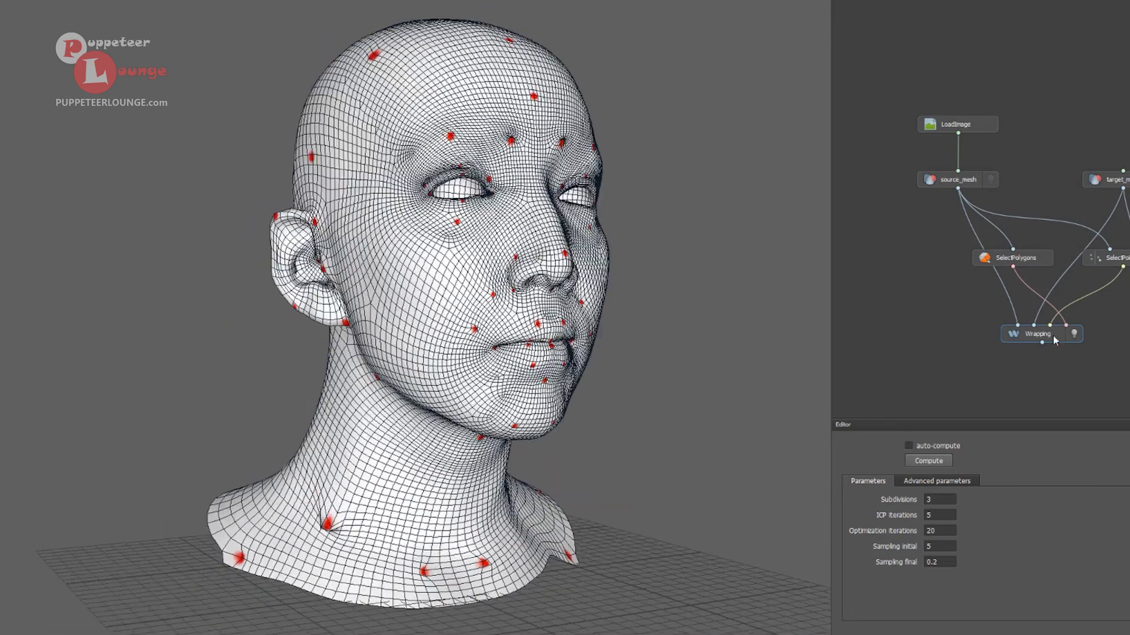
Compare the source head with the wrapped result by toggling source_mesh, and examine the wrapped mesh from several angles
{"action": "left_click_drag", "start_coordinate": [1053, 334], "coordinate": [1076, 330]}
{"action": "left_click_drag", "start_coordinate": [971, 180], "coordinate": [947, 183]}
{"action": "left_click", "coordinate": [970, 179]}
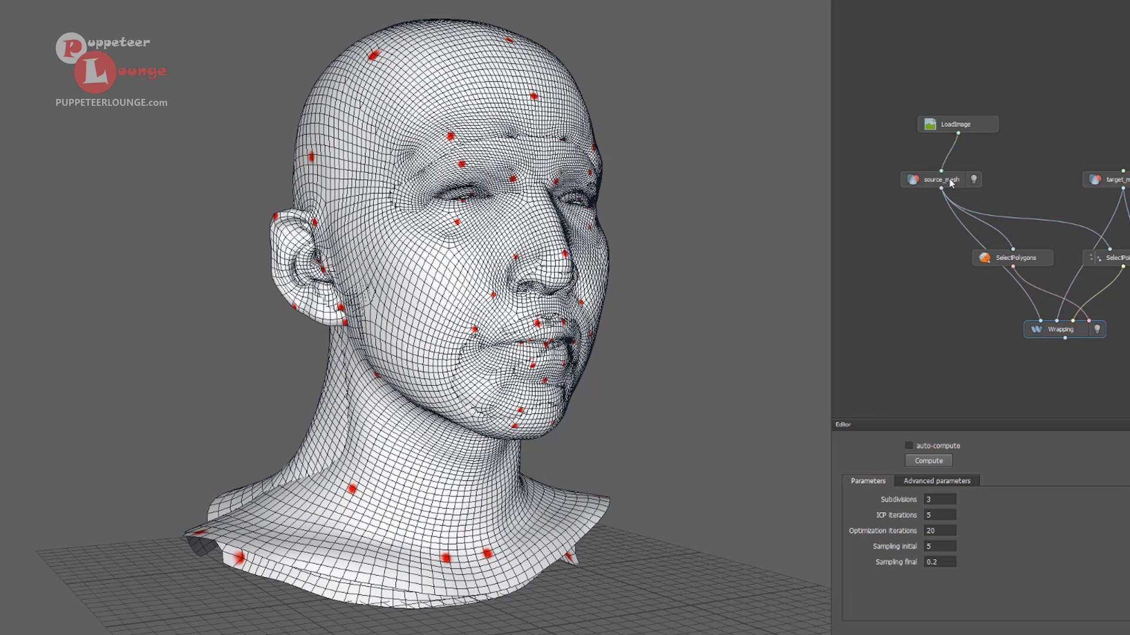
{"action": "left_click", "coordinate": [974, 178]}
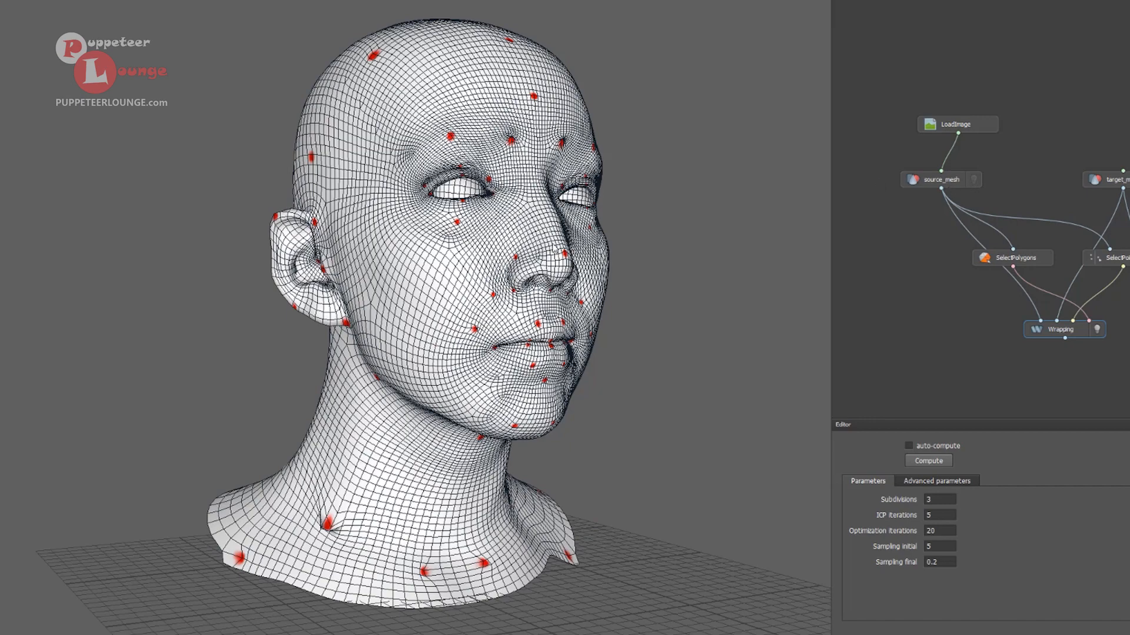
{"action": "left_click", "coordinate": [1103, 174]}
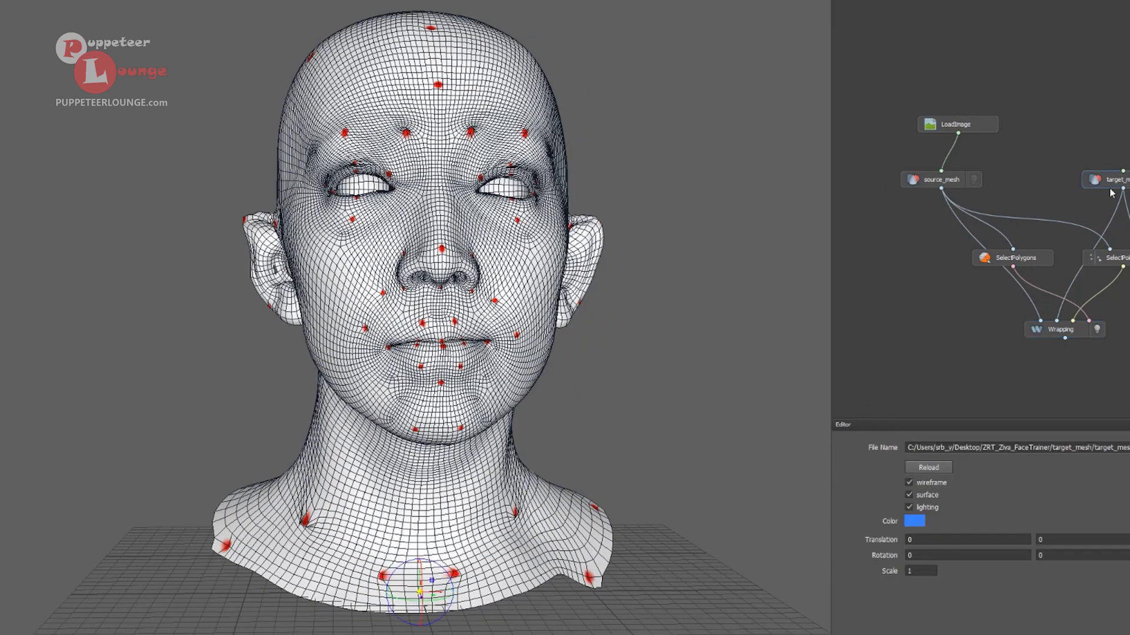
{"action": "scroll", "coordinate": [594, 547], "scroll_direction": "up", "scroll_amount": 1}
{"action": "left_click_drag", "start_coordinate": [592, 550], "coordinate": [310, 550], "text": "alt"}
{"action": "scroll", "coordinate": [442, 283], "scroll_direction": "up", "scroll_amount": 2}
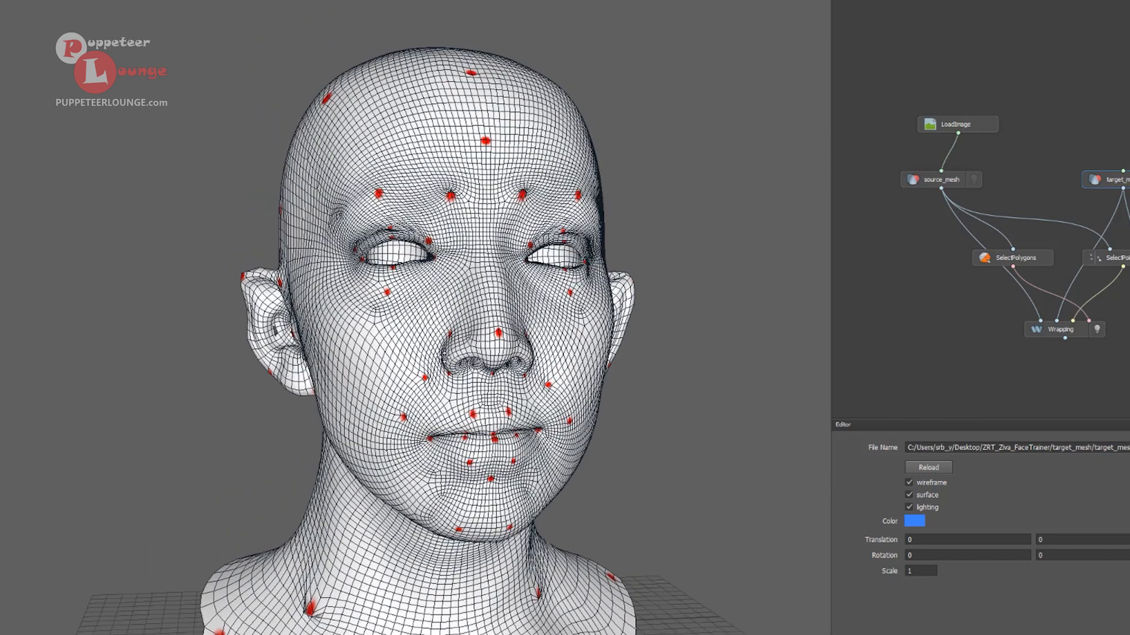
{"action": "scroll", "coordinate": [441, 283], "scroll_direction": "down", "scroll_amount": 2}
{"action": "left_click_drag", "start_coordinate": [441, 283], "coordinate": [324, 283], "text": "alt"}
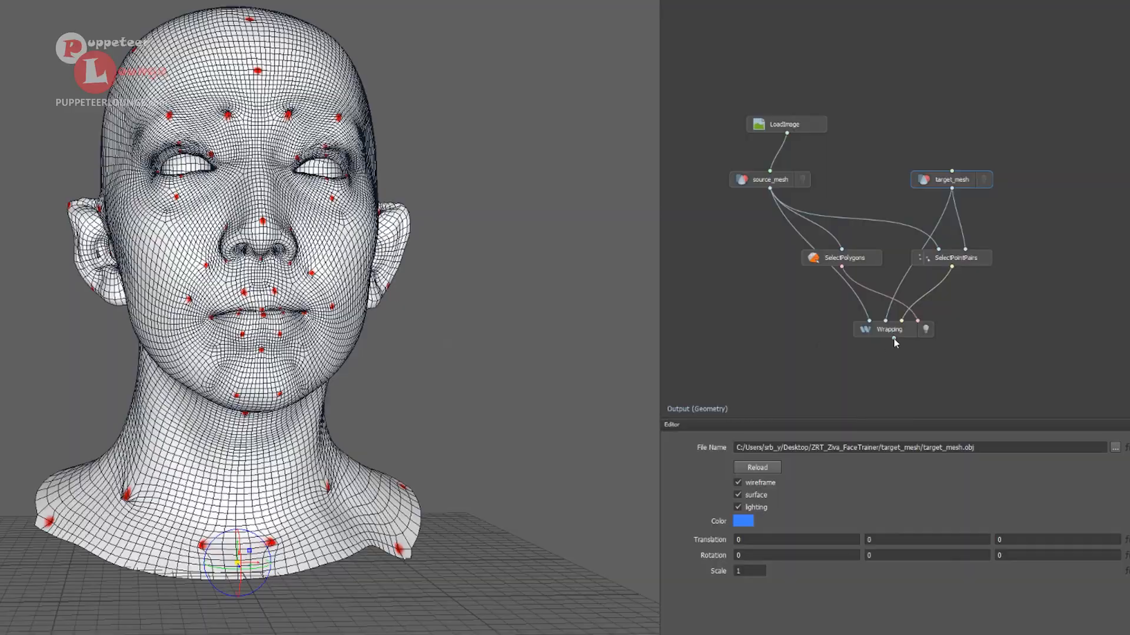
Add a Brush node below the Wrapping node in the node graph
{"action": "left_click_drag", "start_coordinate": [898, 333], "coordinate": [910, 349]}
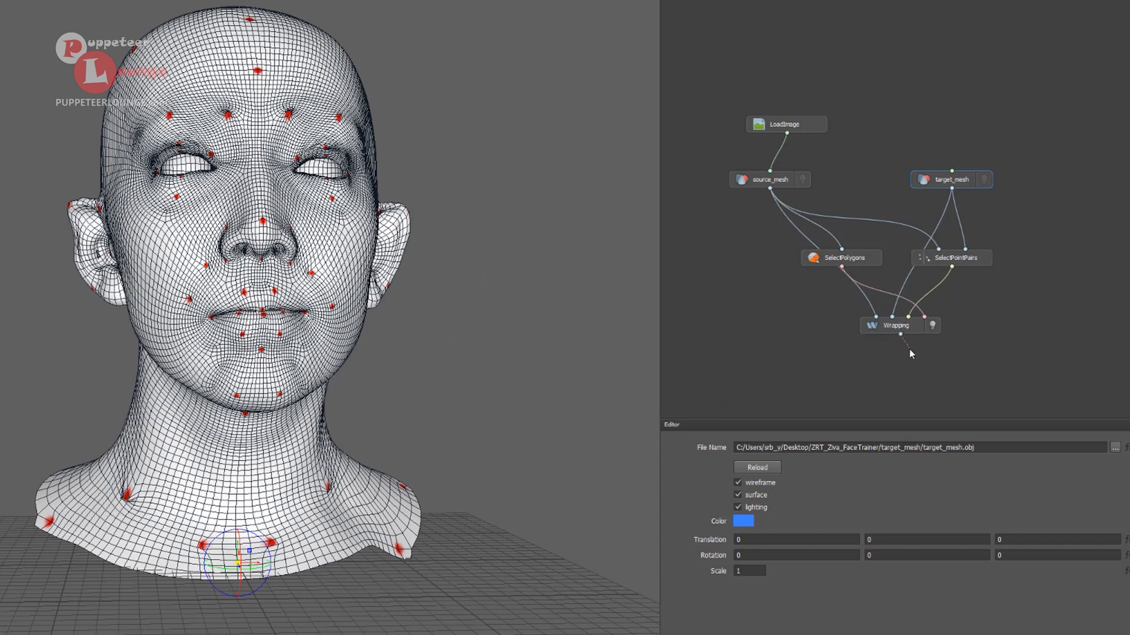
{"action": "key", "text": "Tab"}
{"action": "key", "text": "Escape"}
{"action": "key", "text": "Tab"}
{"action": "type", "text": "bru"}
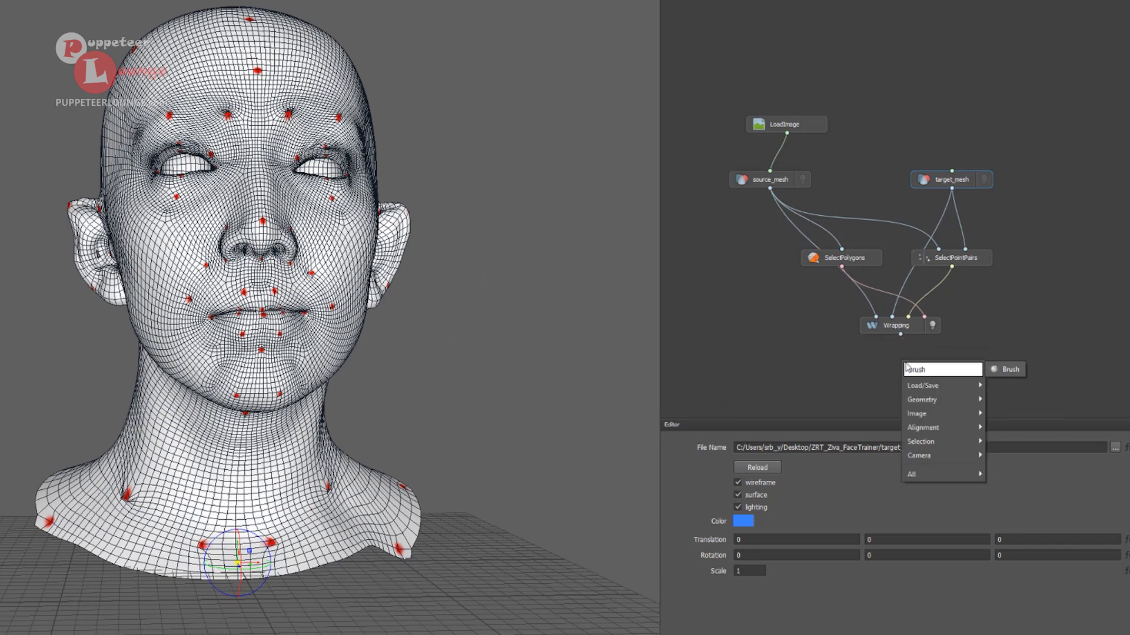
{"action": "left_click", "coordinate": [1018, 375]}
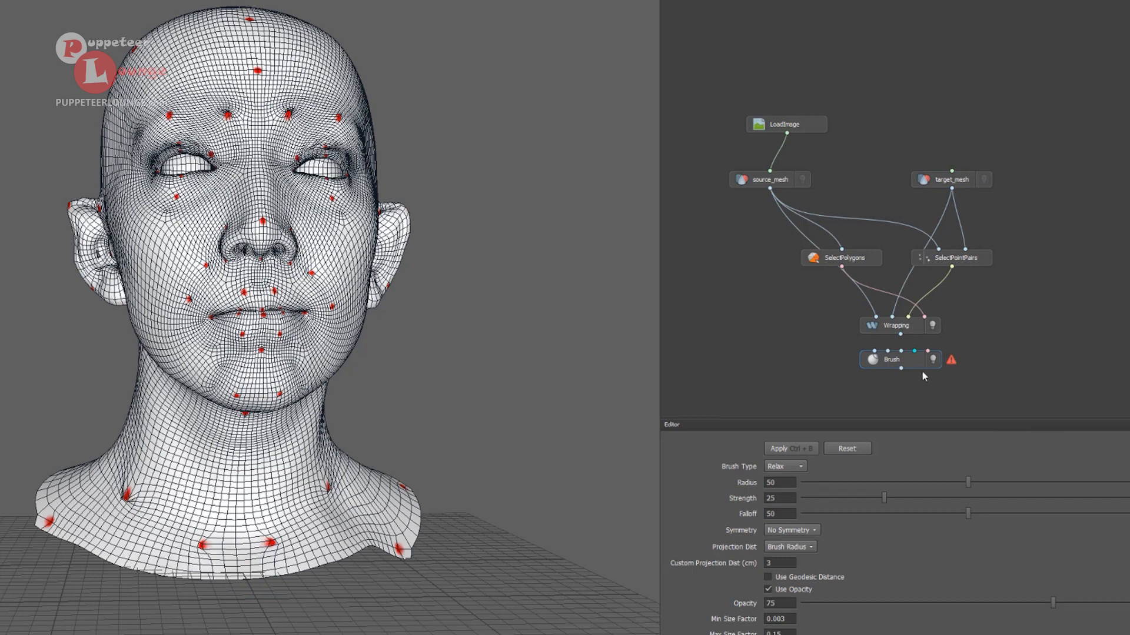
{"action": "left_click_drag", "start_coordinate": [917, 365], "coordinate": [937, 396]}
{"action": "middle_click_drag", "start_coordinate": [818, 353], "coordinate": [800, 279]}
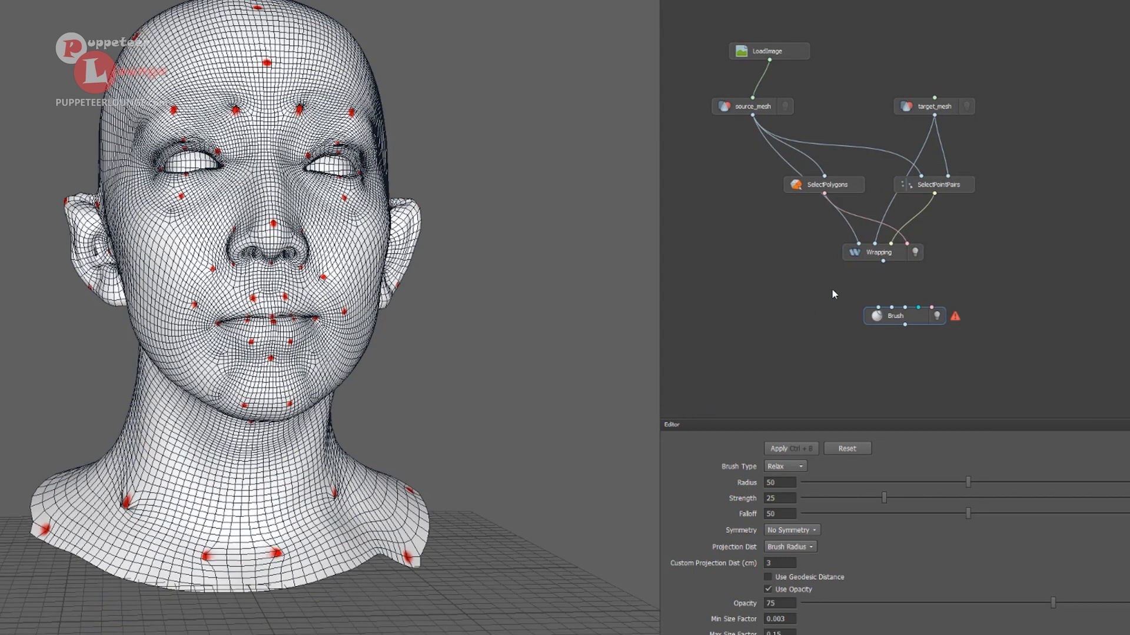
Connect Wrapping, target_mesh and source_mesh to the first, second and third inputs of the Brush node
{"action": "left_click_drag", "start_coordinate": [883, 260], "coordinate": [879, 307]}
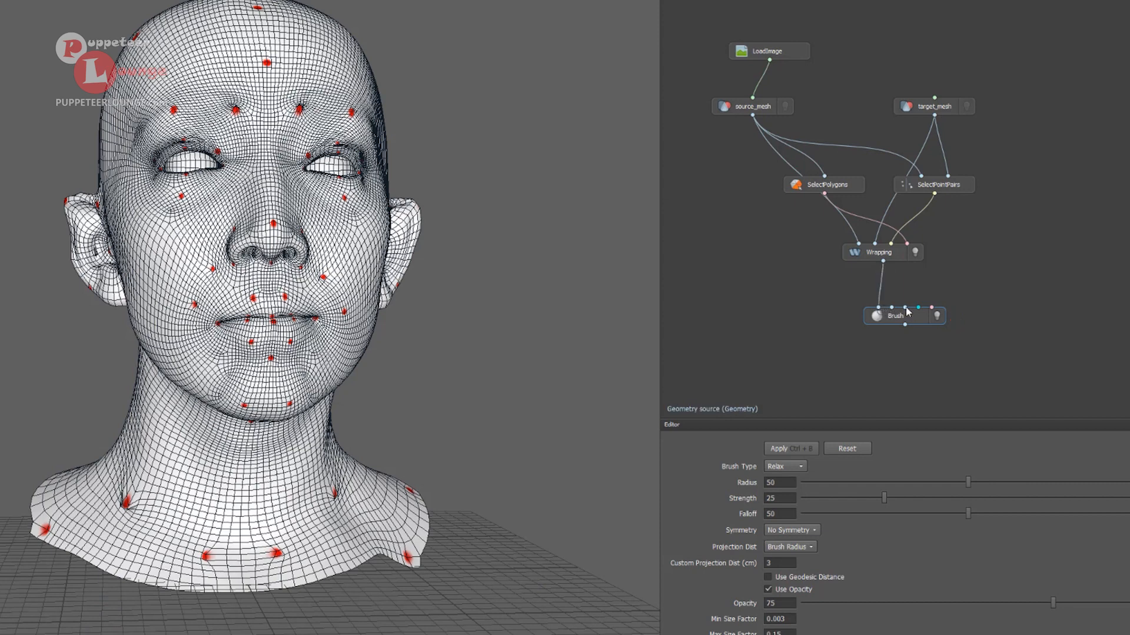
{"action": "mouse_move", "coordinate": [906, 308]}
{"action": "left_mouse_down"}
{"action": "mouse_move", "coordinate": [918, 283]}
{"action": "mouse_move", "coordinate": [856, 221]}
{"action": "mouse_move", "coordinate": [858, 229]}
{"action": "left_mouse_up"}
{"action": "left_click_drag", "start_coordinate": [891, 308], "coordinate": [896, 298]}
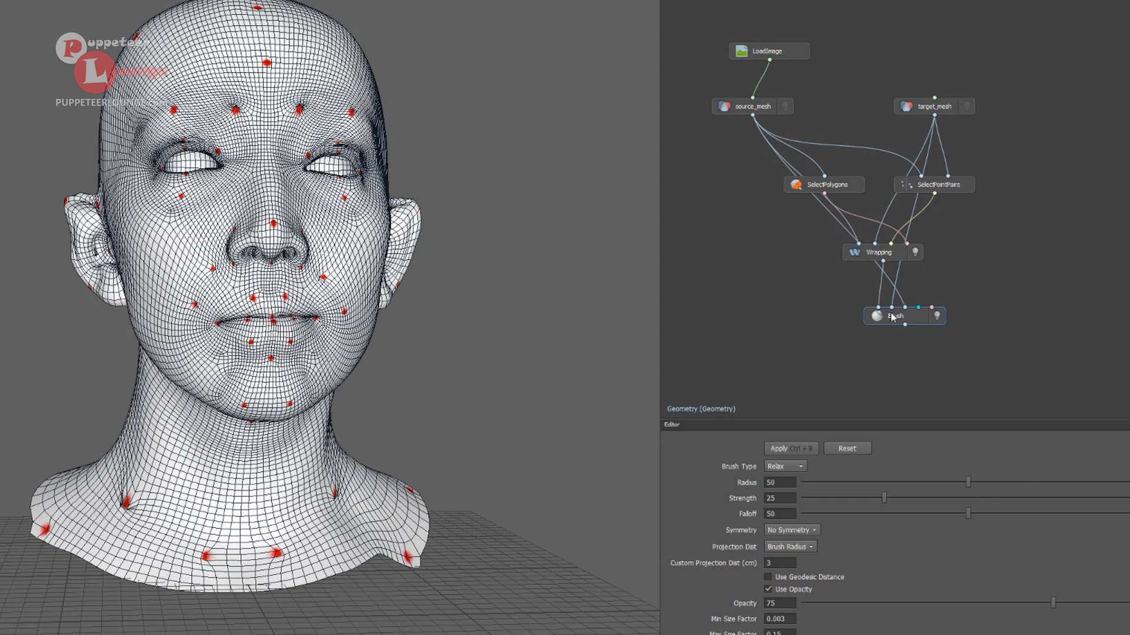
{"action": "left_click_drag", "start_coordinate": [921, 318], "coordinate": [909, 332]}
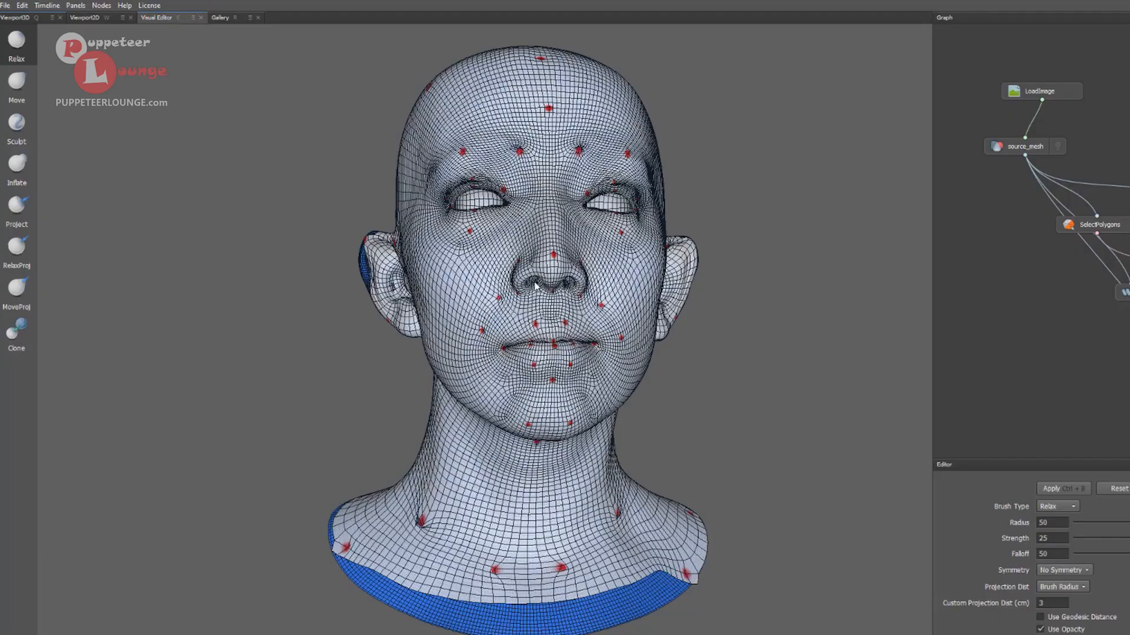
Examine the wrapped mesh up close around the nose, mouth corners and lip line from several angles
{"action": "middle_click_drag", "start_coordinate": [533, 284], "coordinate": [537, 302], "text": "alt"}
{"action": "scroll", "coordinate": [547, 311], "scroll_direction": "up", "scroll_amount": 4}
{"action": "mouse_move", "coordinate": [551, 314]}
{"action": "left_mouse_down", "text": "alt"}
{"action": "mouse_move", "coordinate": [596, 327]}
{"action": "mouse_move", "coordinate": [1, 280]}
{"action": "mouse_move", "coordinate": [584, 352]}
{"action": "left_mouse_up", "text": "alt"}
{"action": "scroll", "coordinate": [589, 354], "scroll_direction": "up", "scroll_amount": 4}
{"action": "left_click_drag", "start_coordinate": [718, 371], "coordinate": [518, 388], "text": "alt"}
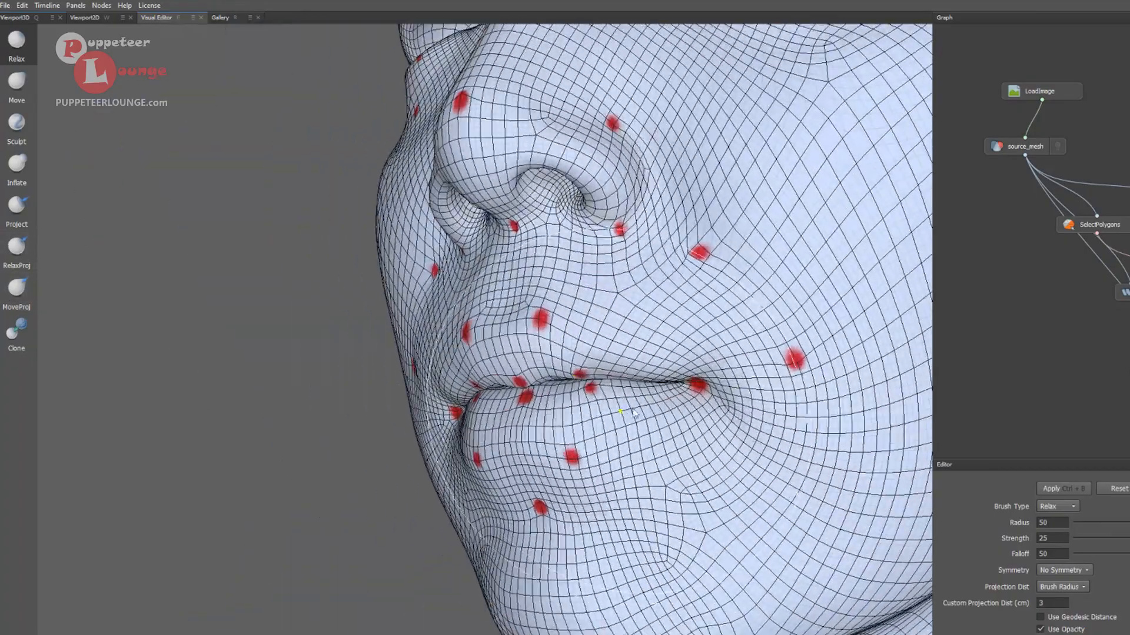
{"action": "scroll", "coordinate": [577, 396], "scroll_direction": "up", "scroll_amount": 6}
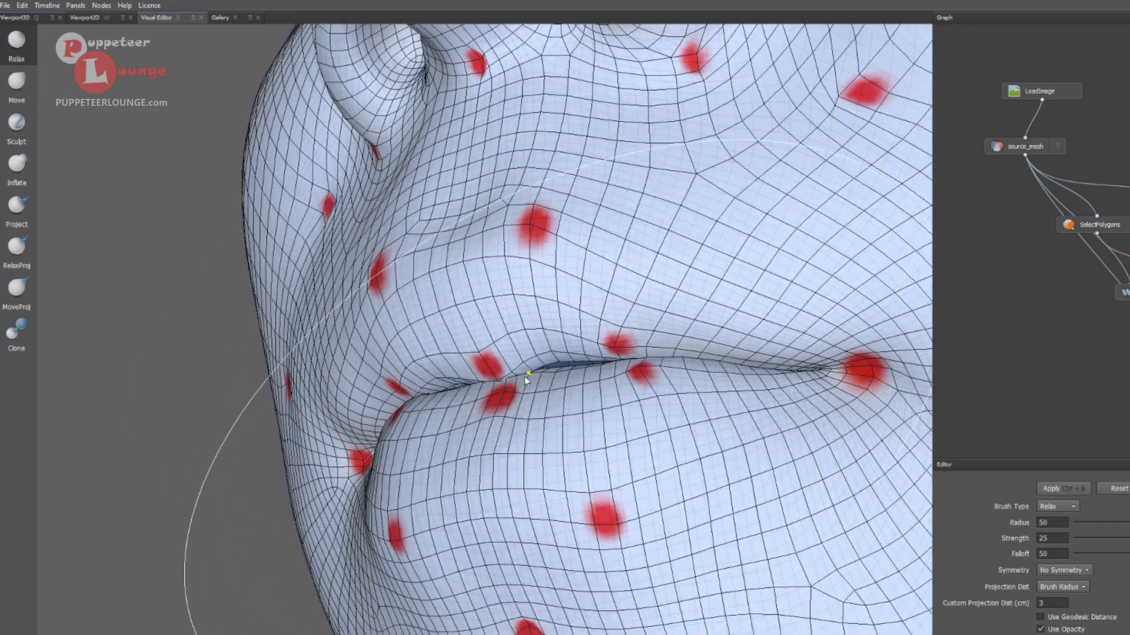
{"action": "left_click_drag", "start_coordinate": [538, 375], "coordinate": [608, 386], "text": "alt"}
{"action": "scroll", "coordinate": [609, 385], "scroll_direction": "down", "scroll_amount": 4}
{"action": "scroll", "coordinate": [553, 378], "scroll_direction": "down", "scroll_amount": 2}
{"action": "middle_click_drag", "start_coordinate": [569, 386], "coordinate": [570, 361], "text": "alt"}
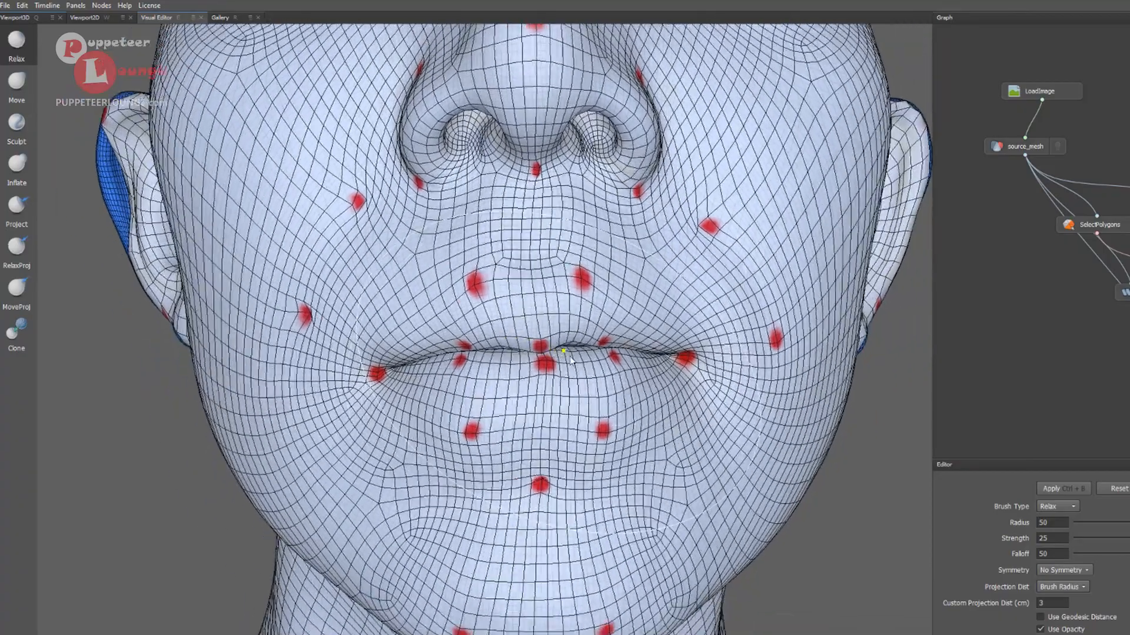
{"action": "left_click_drag", "start_coordinate": [536, 370], "coordinate": [511, 376], "text": "alt"}
{"action": "scroll", "coordinate": [529, 371], "scroll_direction": "up", "scroll_amount": 1}
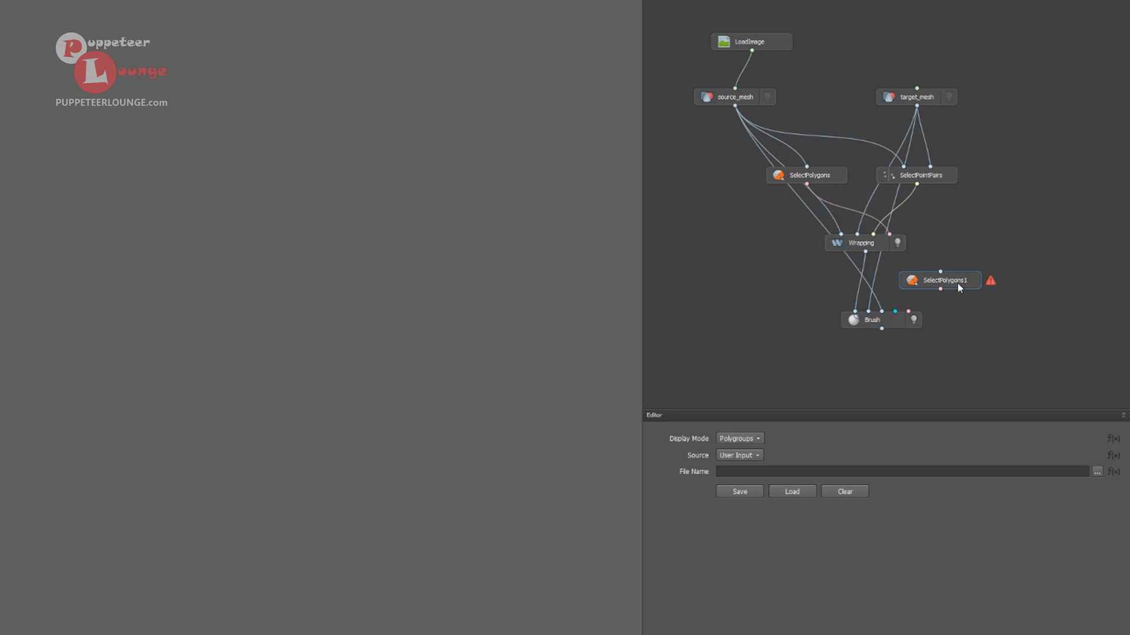
Connect the SelectPolygons1 node to the fifth input of the Brush node
{"action": "mouse_move", "coordinate": [957, 287]}
{"action": "left_mouse_down"}
{"action": "mouse_move", "coordinate": [983, 291]}
{"action": "mouse_move", "coordinate": [908, 311]}
{"action": "left_mouse_up"}
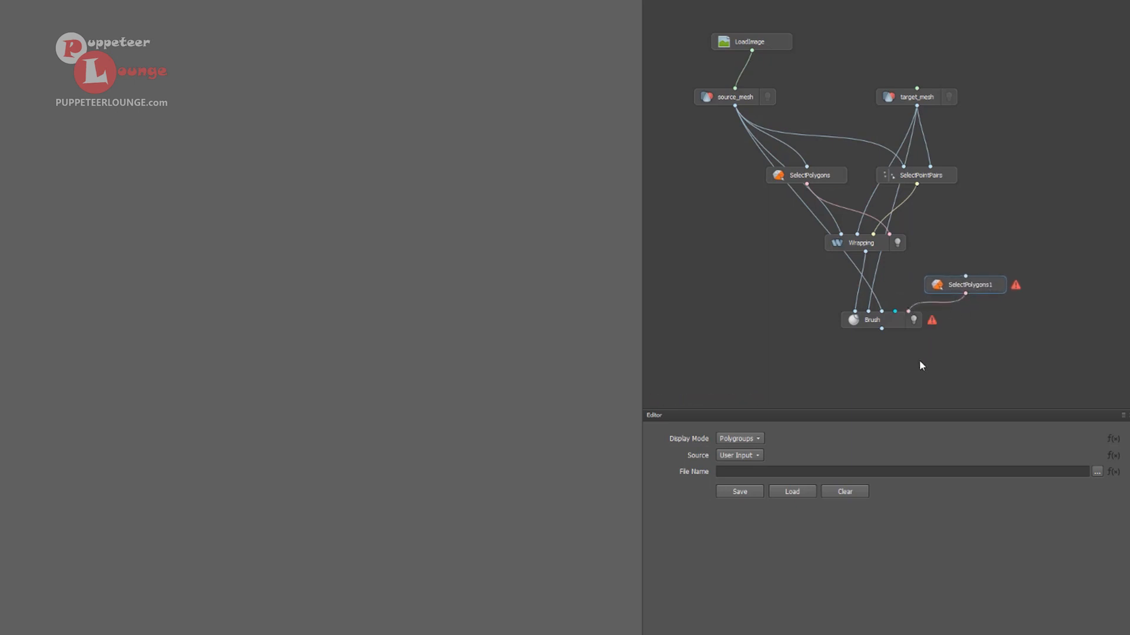
{"action": "left_click_drag", "start_coordinate": [970, 288], "coordinate": [965, 286]}
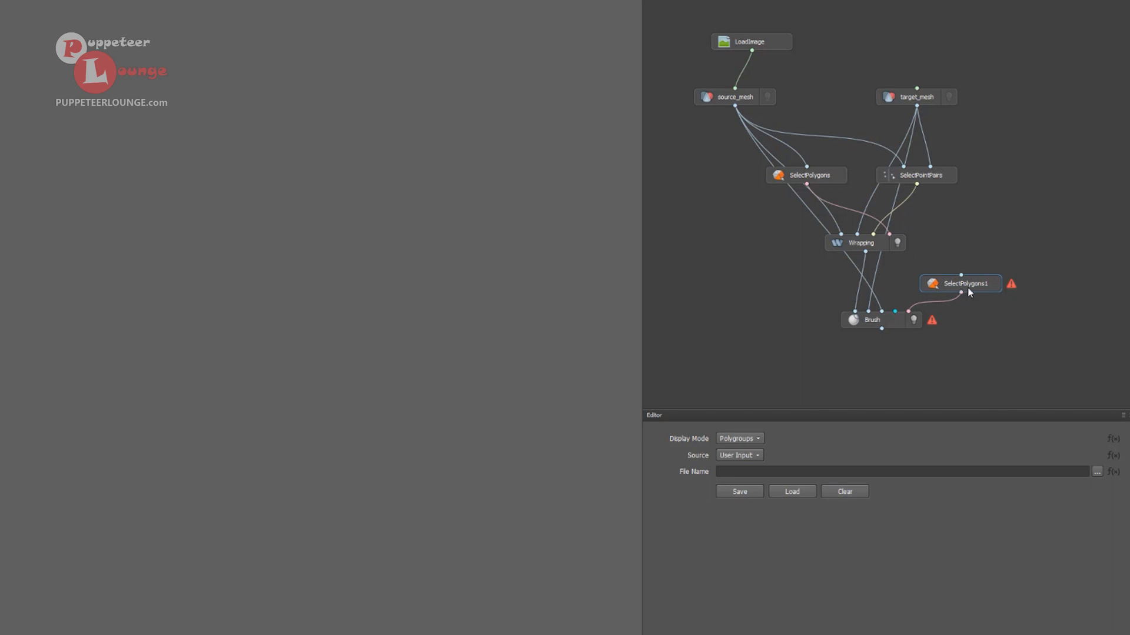
Assign the JawPolySelect.txt file to SelectPolygons1, connect source_mesh to the node's input, and load the jaw polygon selection
{"action": "left_click", "coordinate": [1097, 472]}
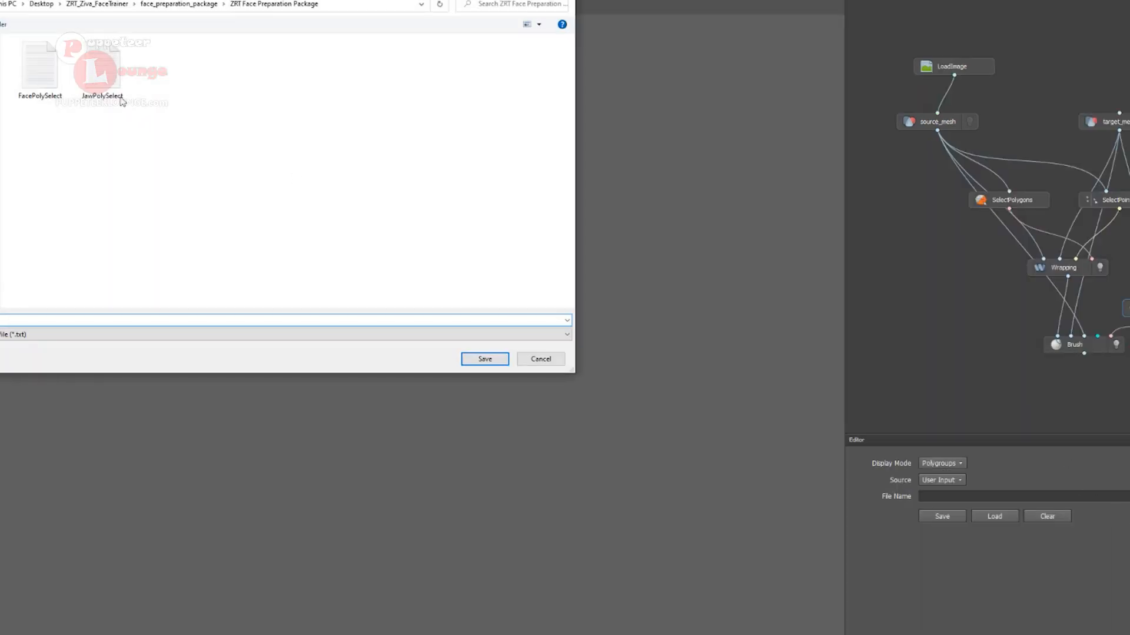
{"action": "left_click", "coordinate": [106, 95]}
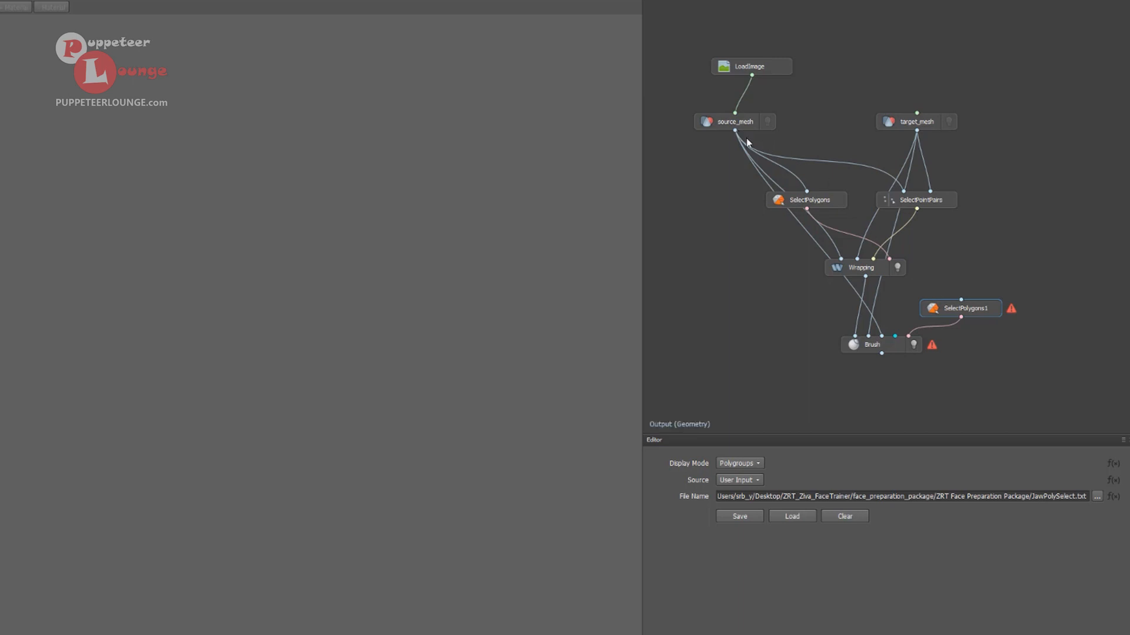
{"action": "left_click_drag", "start_coordinate": [958, 297], "coordinate": [972, 314]}
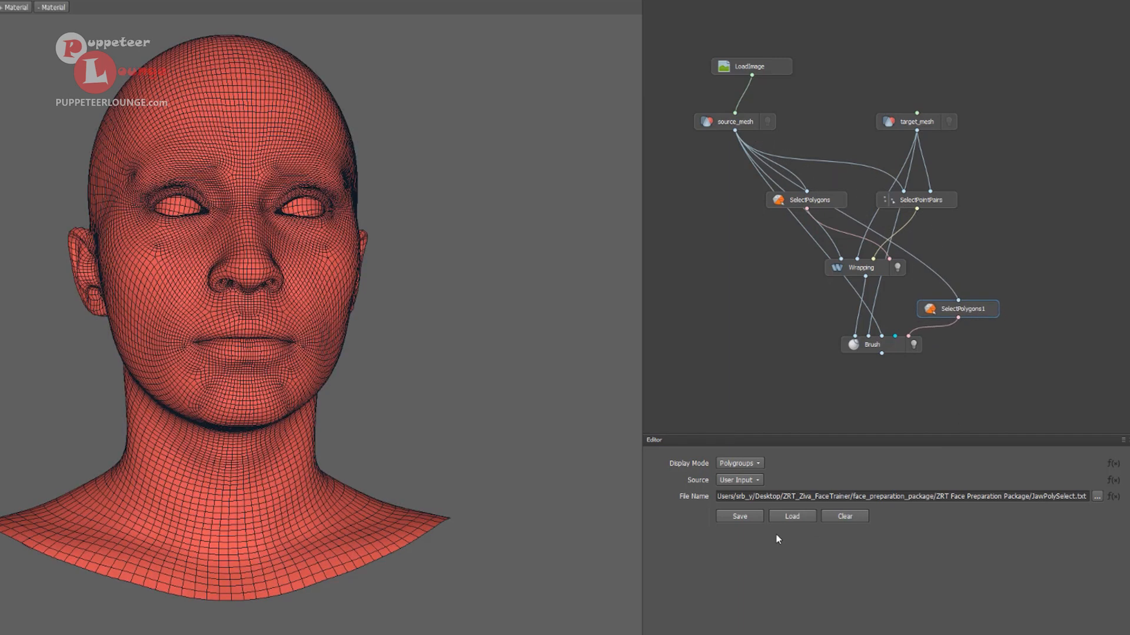
{"action": "left_click", "coordinate": [790, 519]}
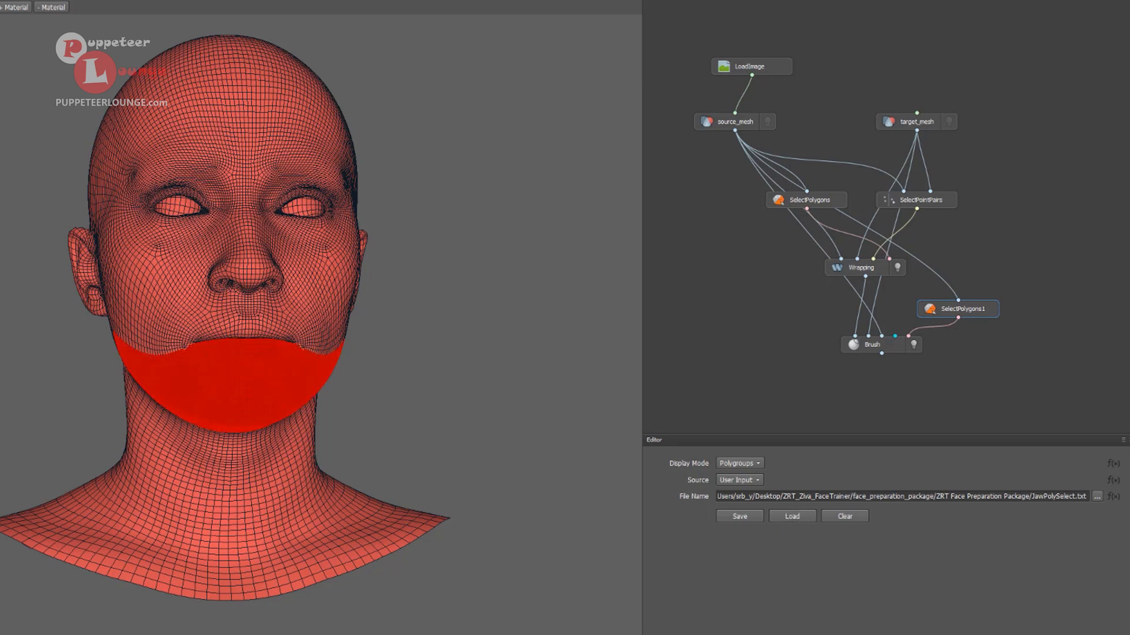
{"action": "left_click", "coordinate": [769, 386]}
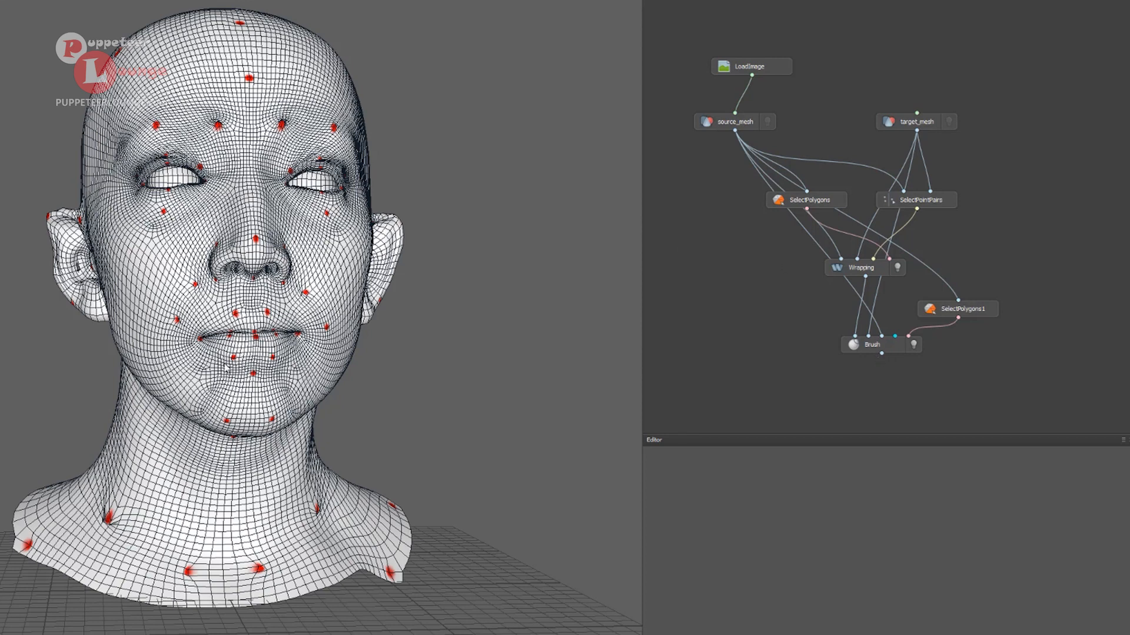
Replace the LoadImage node's PointSelection.jpg with the texture image showing coloured topology lines
{"action": "left_click", "coordinate": [738, 69]}
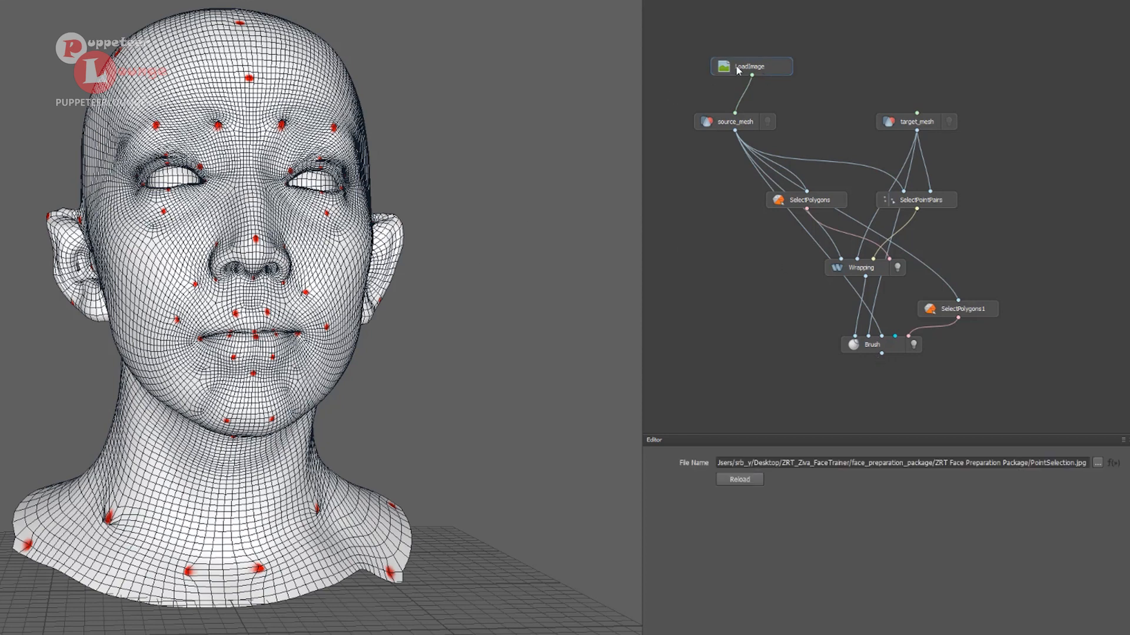
{"action": "left_click", "coordinate": [1098, 464]}
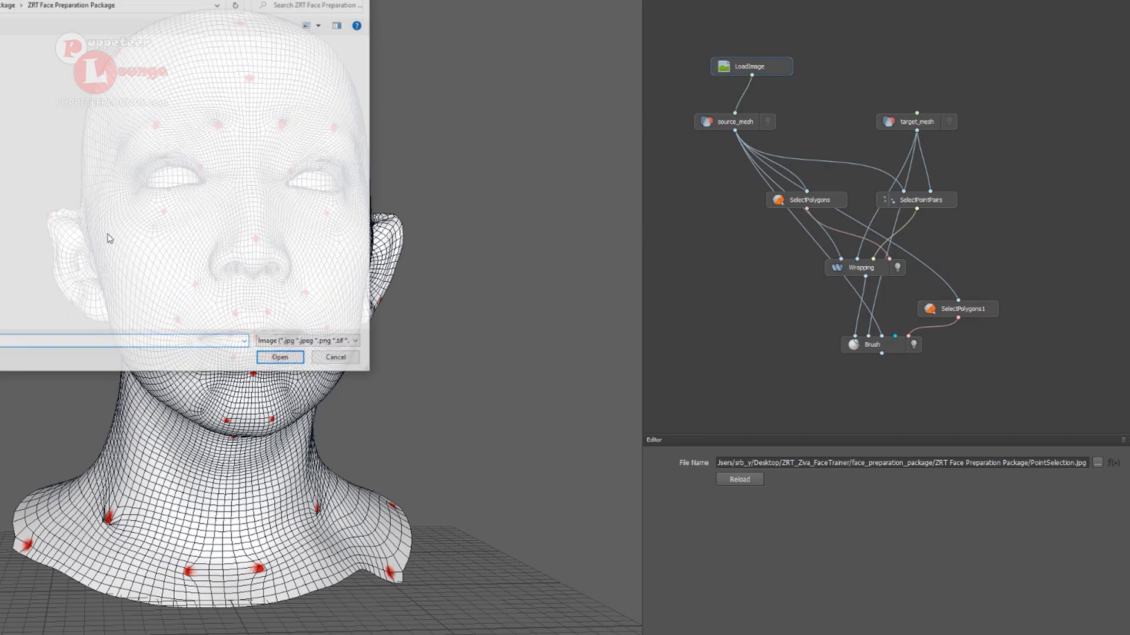
{"action": "double_click", "coordinate": [47, 97]}
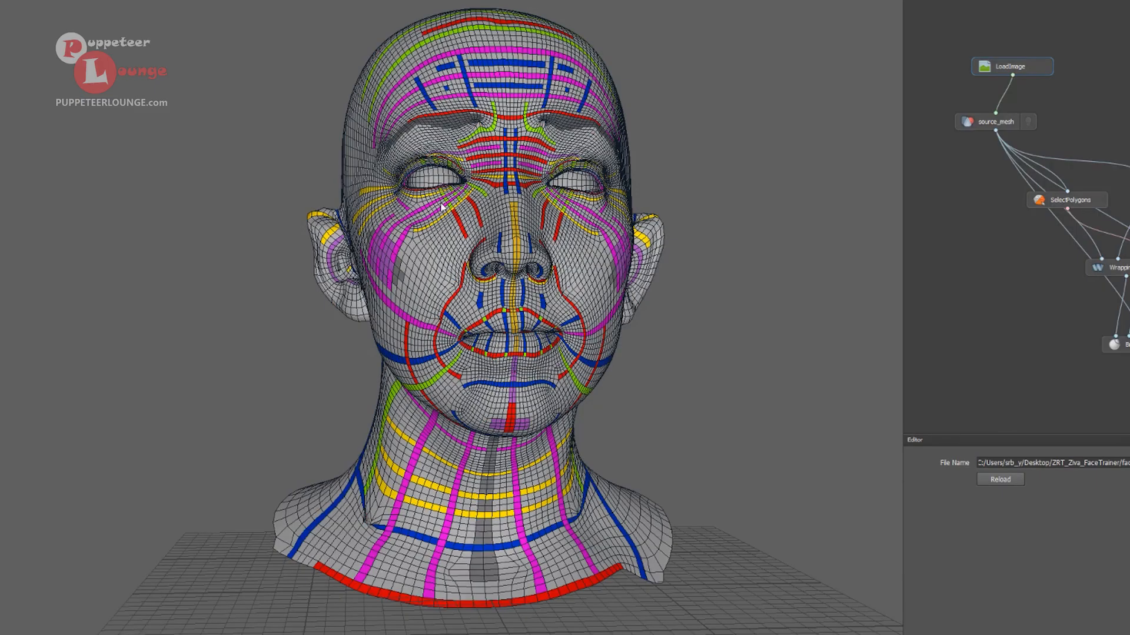
Examine the coloured topology lines on the wrapped mesh around the mouth, nose, eyes and brows
{"action": "scroll", "coordinate": [462, 362], "scroll_direction": "up", "scroll_amount": 6}
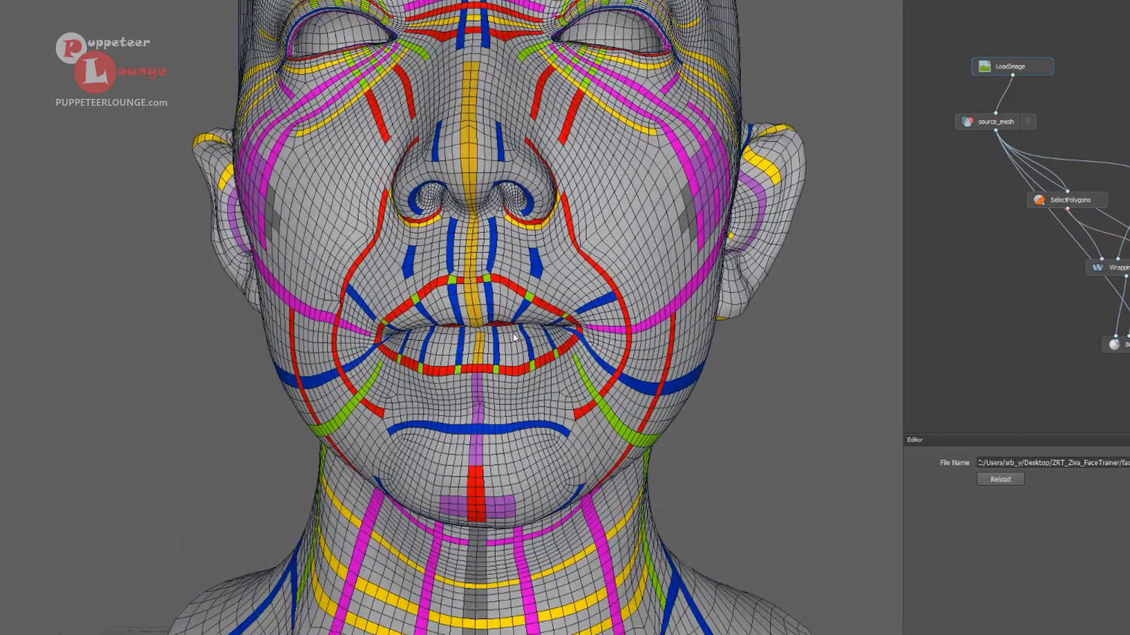
{"action": "left_click_drag", "start_coordinate": [514, 337], "coordinate": [495, 267]}
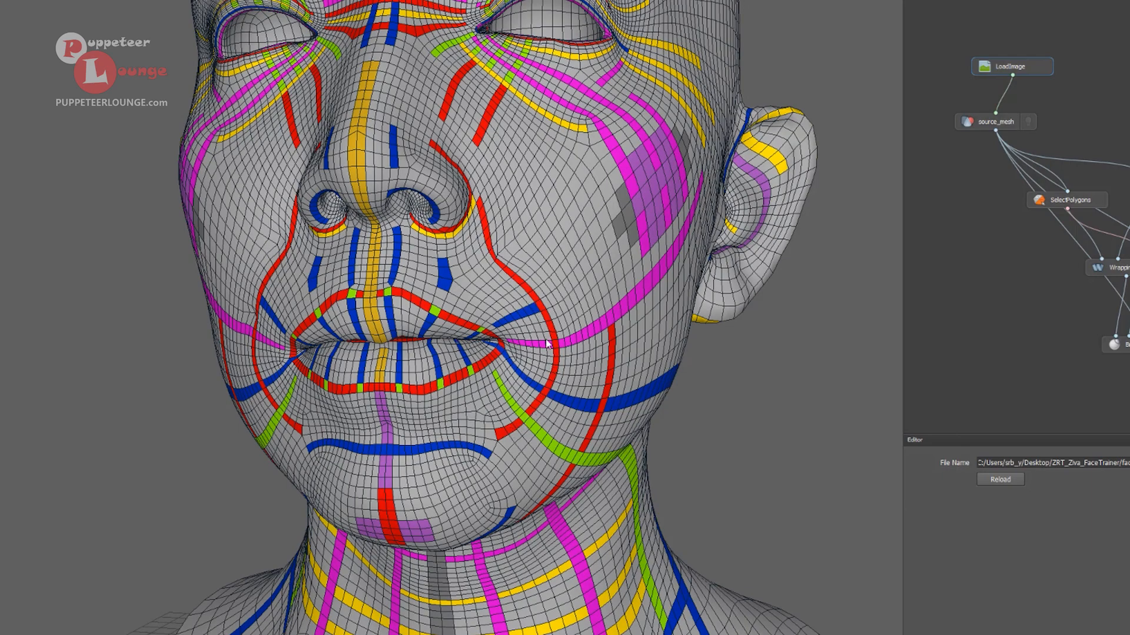
{"action": "left_click_drag", "start_coordinate": [493, 417], "coordinate": [516, 250]}
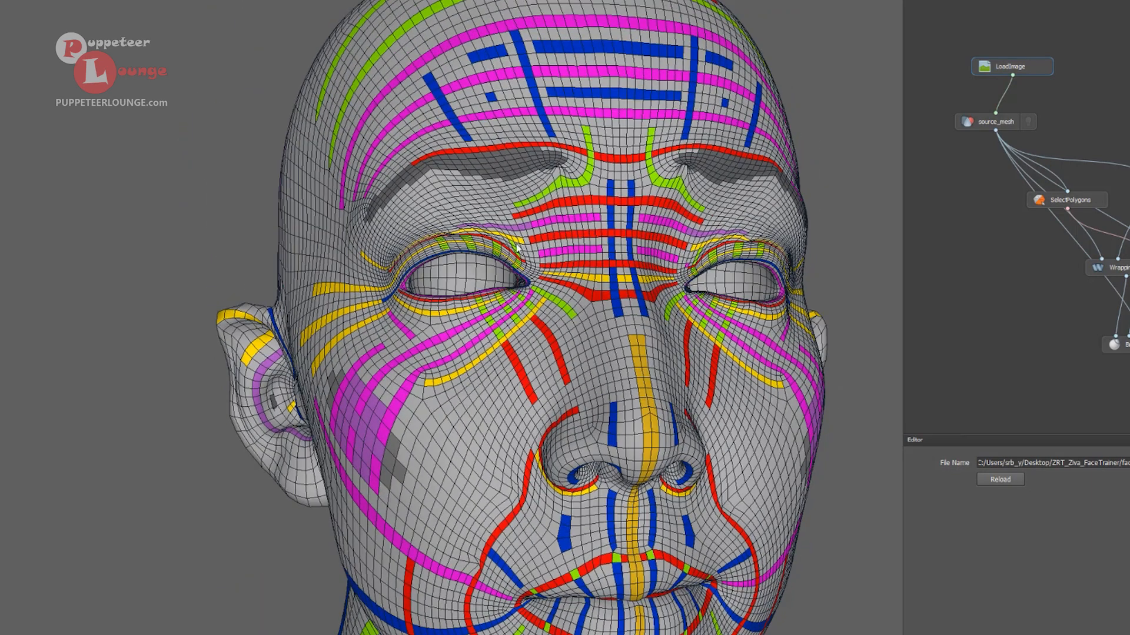
{"action": "left_click_drag", "start_coordinate": [592, 187], "coordinate": [645, 175]}
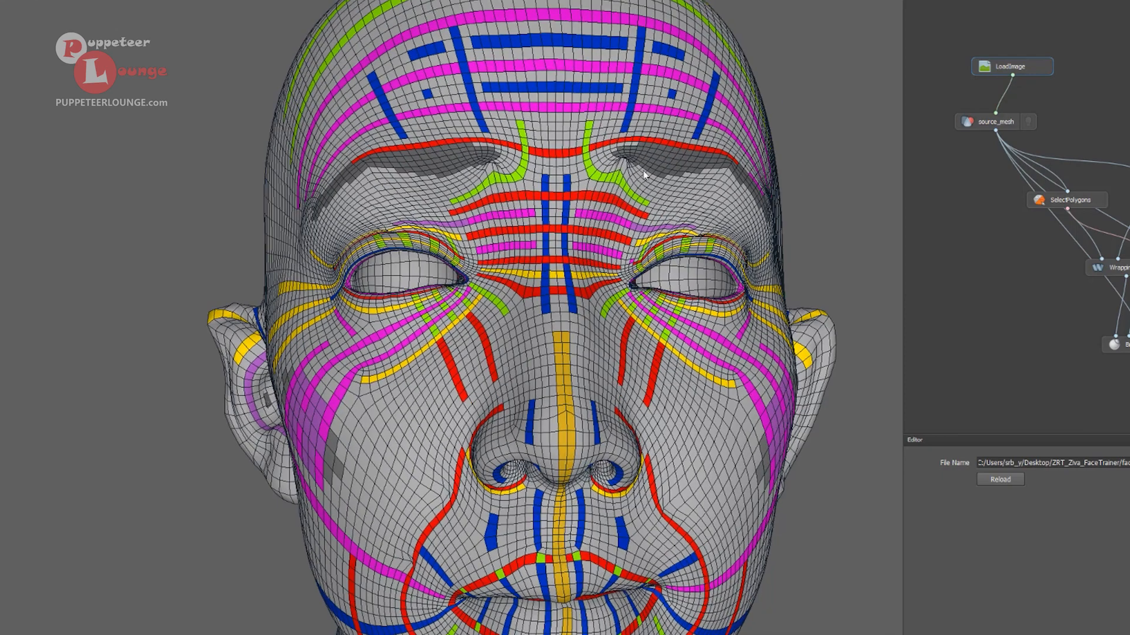
{"action": "left_click_drag", "start_coordinate": [486, 316], "coordinate": [471, 318]}
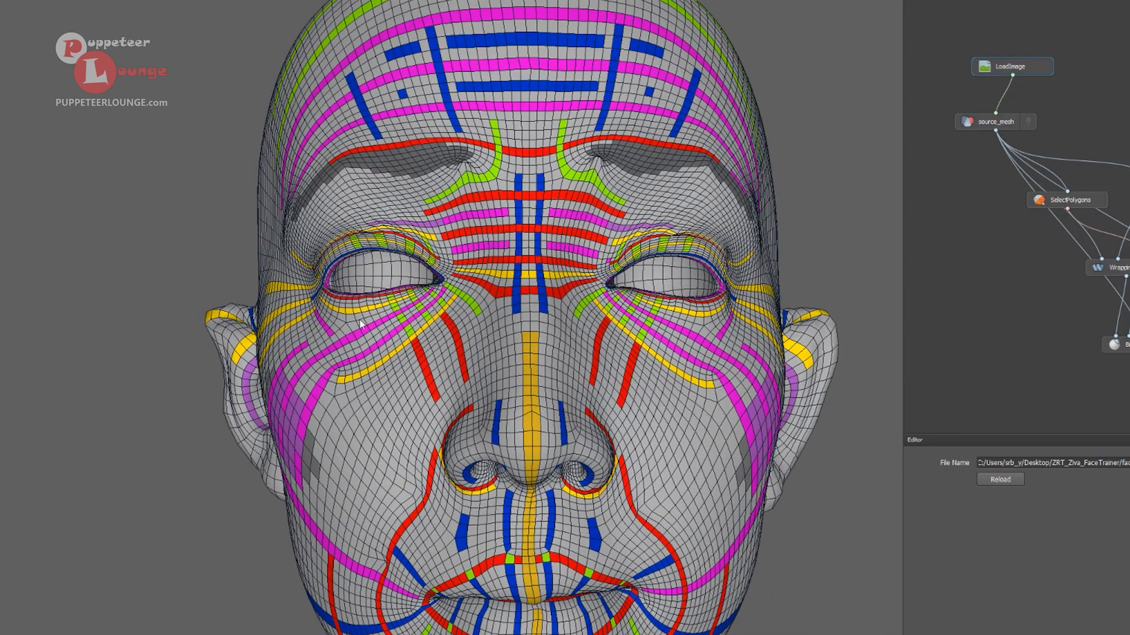
{"action": "left_click_drag", "start_coordinate": [361, 323], "coordinate": [434, 318]}
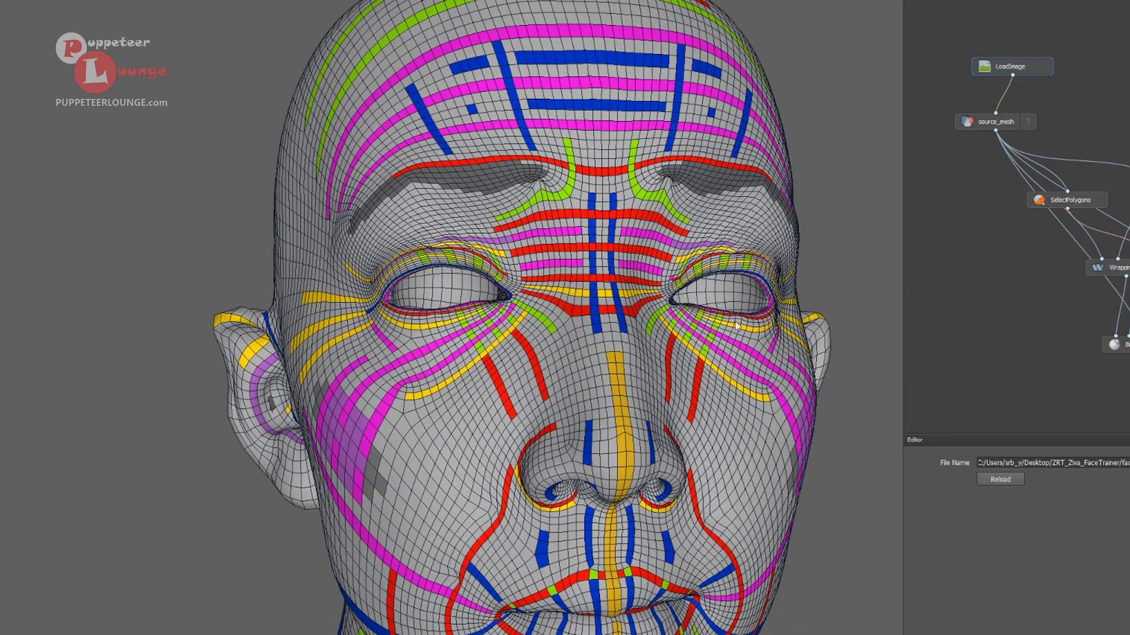
{"action": "left_click_drag", "start_coordinate": [657, 534], "coordinate": [607, 398]}
{"action": "scroll", "coordinate": [590, 452], "scroll_direction": "up", "scroll_amount": 3}
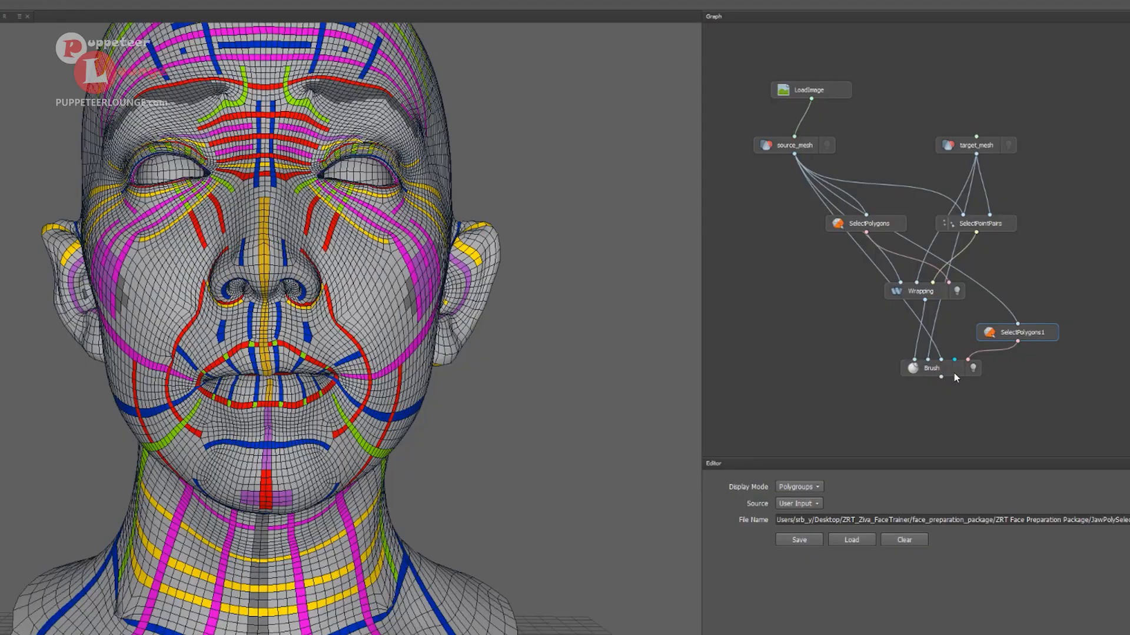
Open the Brush node for editing and set up the RelaxProj brush with radius 18, strength 7 and falloff 78
{"action": "left_click", "coordinate": [954, 376]}
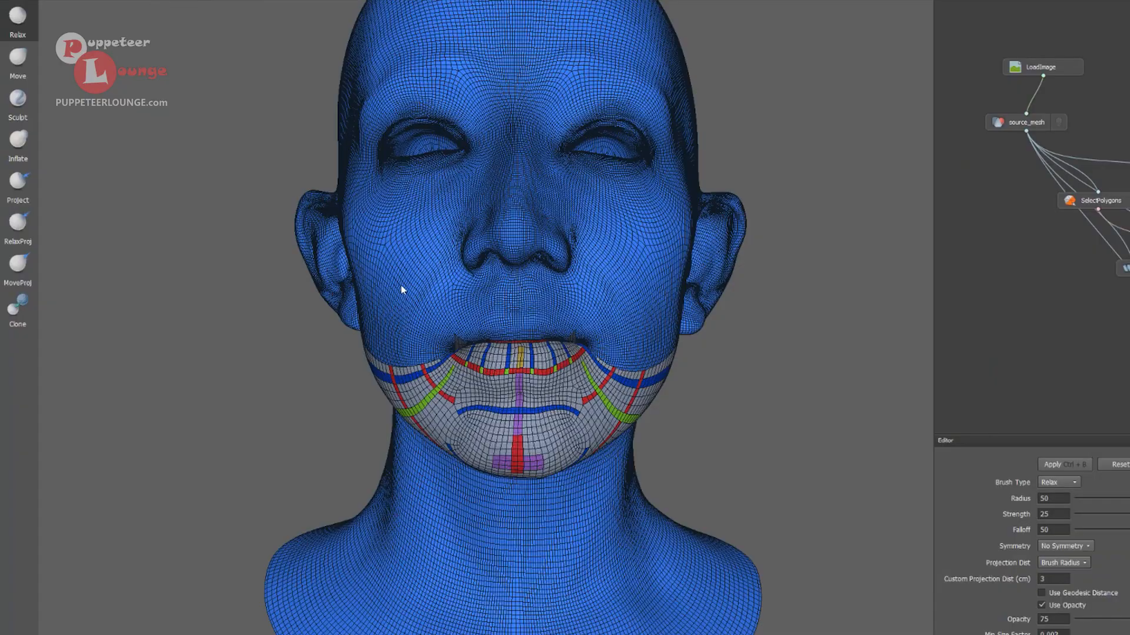
{"action": "left_click_drag", "start_coordinate": [402, 290], "coordinate": [464, 329], "text": "alt"}
{"action": "right_click_drag", "start_coordinate": [464, 329], "coordinate": [545, 347], "text": "alt"}
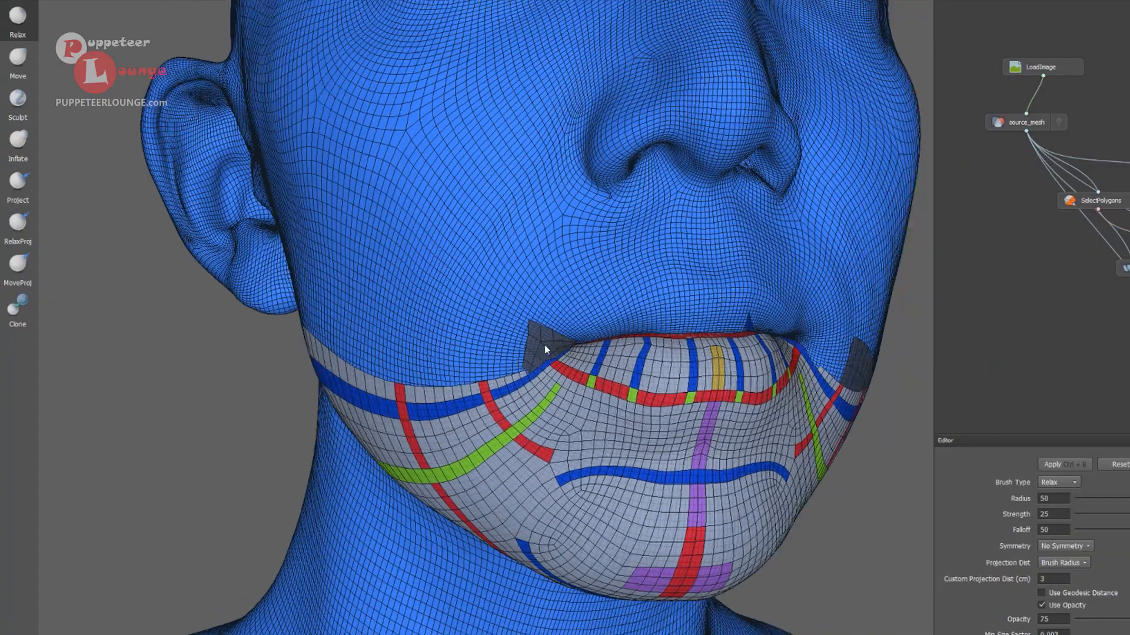
{"action": "left_click_drag", "start_coordinate": [545, 347], "coordinate": [494, 330], "text": "alt"}
{"action": "left_click", "coordinate": [20, 230]}
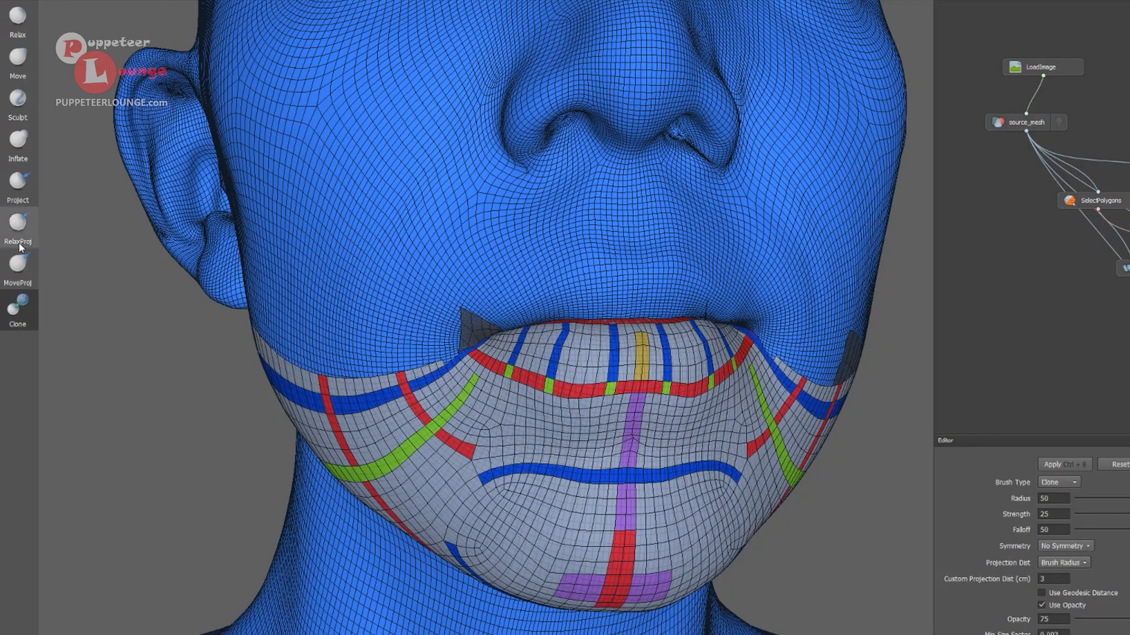
{"action": "left_click", "coordinate": [19, 312]}
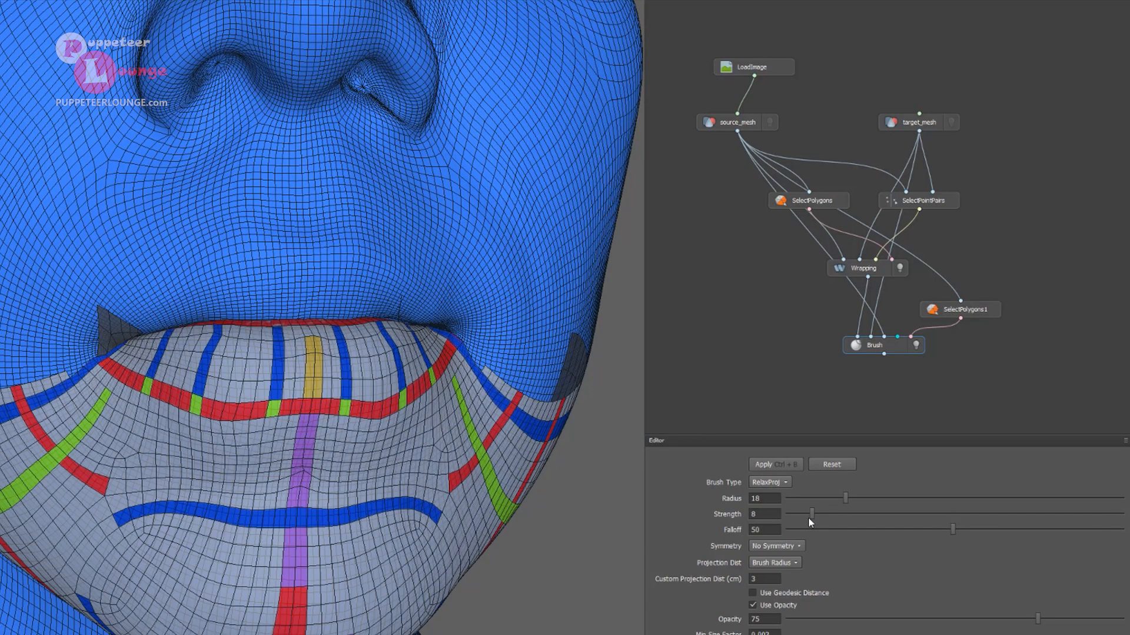
{"action": "left_click_drag", "start_coordinate": [810, 517], "coordinate": [807, 516]}
{"action": "left_click_drag", "start_coordinate": [1080, 530], "coordinate": [1047, 529]}
{"action": "scroll", "coordinate": [235, 347], "scroll_direction": "up", "scroll_amount": 2}
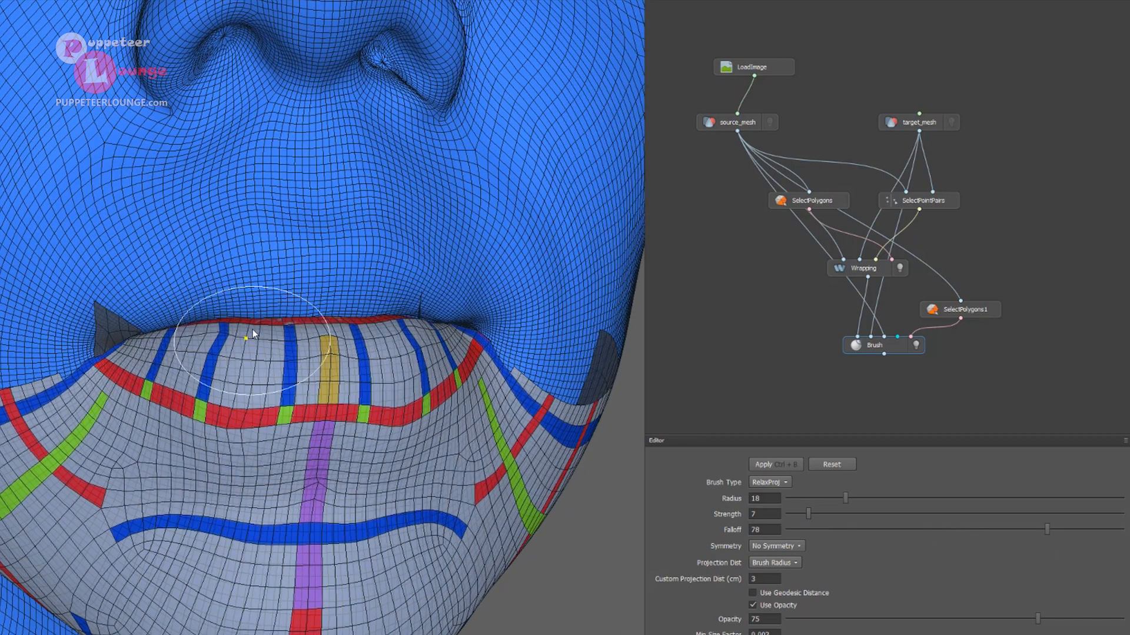
Relax and project the mesh along the lower lip's upper edge, from one mouth corner to the other
{"action": "mouse_move", "coordinate": [257, 329]}
{"action": "left_mouse_down"}
{"action": "mouse_move", "coordinate": [155, 336]}
{"action": "mouse_move", "coordinate": [380, 328]}
{"action": "mouse_move", "coordinate": [362, 326]}
{"action": "mouse_move", "coordinate": [426, 336]}
{"action": "left_mouse_up"}
{"action": "mouse_move", "coordinate": [643, 286]}
{"action": "left_mouse_down", "text": "alt"}
{"action": "mouse_move", "coordinate": [647, 257]}
{"action": "mouse_move", "coordinate": [666, 300]}
{"action": "mouse_move", "coordinate": [597, 310]}
{"action": "left_mouse_up", "text": "alt"}
{"action": "left_click_drag", "start_coordinate": [639, 259], "coordinate": [628, 268]}
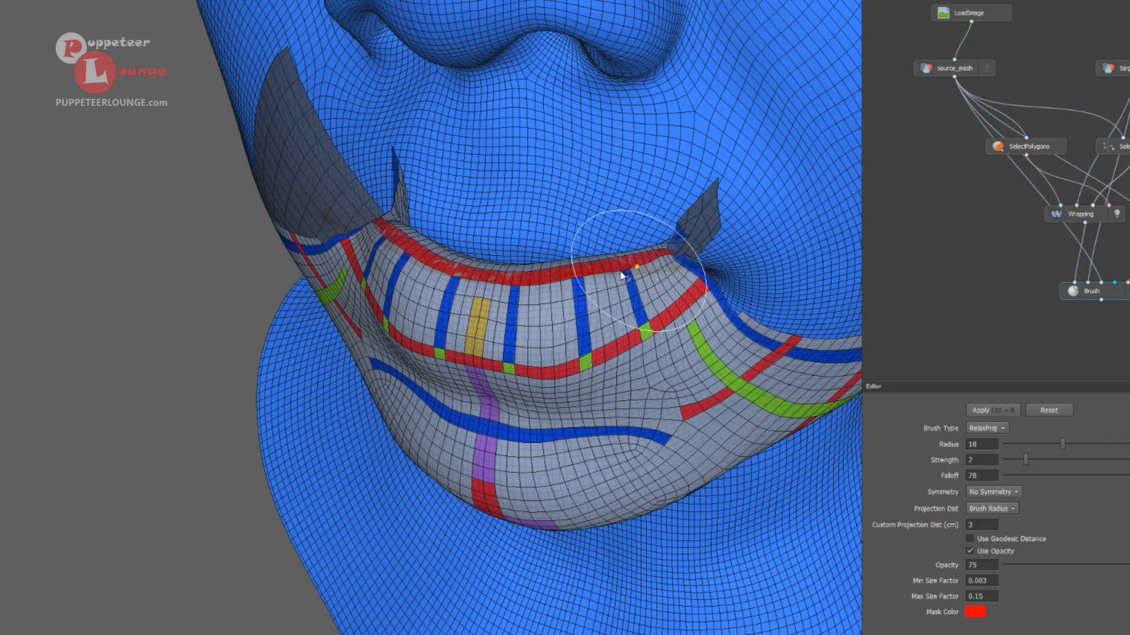
{"action": "left_click_drag", "start_coordinate": [628, 267], "coordinate": [621, 276]}
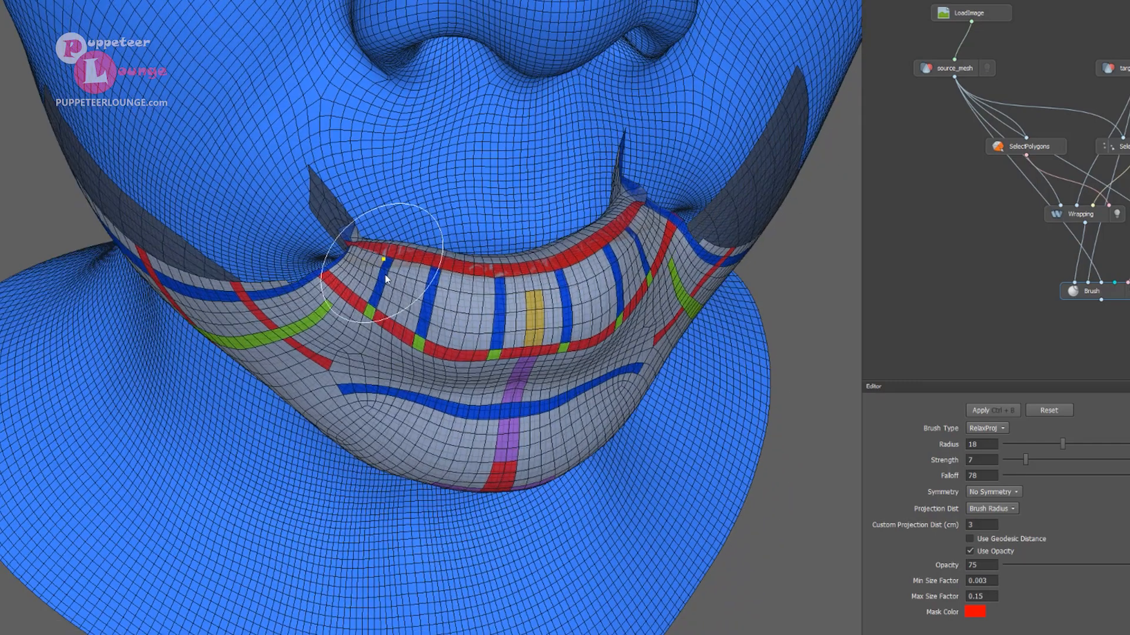
{"action": "mouse_move", "coordinate": [386, 279]}
{"action": "left_mouse_down", "text": "alt"}
{"action": "mouse_move", "coordinate": [362, 229]}
{"action": "mouse_move", "coordinate": [377, 244]}
{"action": "mouse_move", "coordinate": [356, 288]}
{"action": "mouse_move", "coordinate": [449, 285]}
{"action": "mouse_move", "coordinate": [386, 261]}
{"action": "left_mouse_up", "text": "alt"}
{"action": "middle_click_drag", "start_coordinate": [649, 277], "coordinate": [610, 306], "text": "alt"}
{"action": "mouse_move", "coordinate": [636, 250]}
{"action": "left_mouse_down"}
{"action": "mouse_move", "coordinate": [605, 206]}
{"action": "mouse_move", "coordinate": [550, 200]}
{"action": "mouse_move", "coordinate": [559, 182]}
{"action": "mouse_move", "coordinate": [590, 229]}
{"action": "left_mouse_up"}
{"action": "mouse_move", "coordinate": [625, 268]}
{"action": "left_mouse_down", "text": "alt"}
{"action": "mouse_move", "coordinate": [643, 275]}
{"action": "mouse_move", "coordinate": [628, 252]}
{"action": "mouse_move", "coordinate": [682, 281]}
{"action": "mouse_move", "coordinate": [632, 253]}
{"action": "mouse_move", "coordinate": [674, 290]}
{"action": "mouse_move", "coordinate": [644, 277]}
{"action": "left_mouse_up", "text": "alt"}
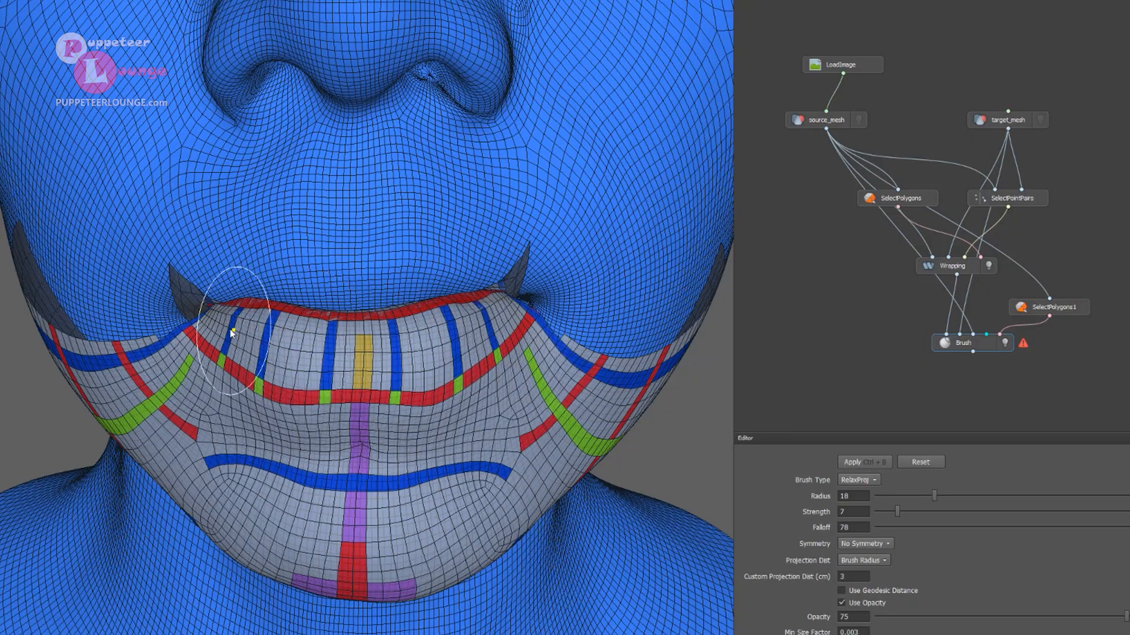
Disconnect SelectPolygons1 from the Brush node to show the whole wrapped head for brushing
{"action": "right_click_drag", "start_coordinate": [469, 412], "coordinate": [257, 385], "text": "alt"}
{"action": "left_click_drag", "start_coordinate": [257, 385], "coordinate": [297, 414], "text": "alt"}
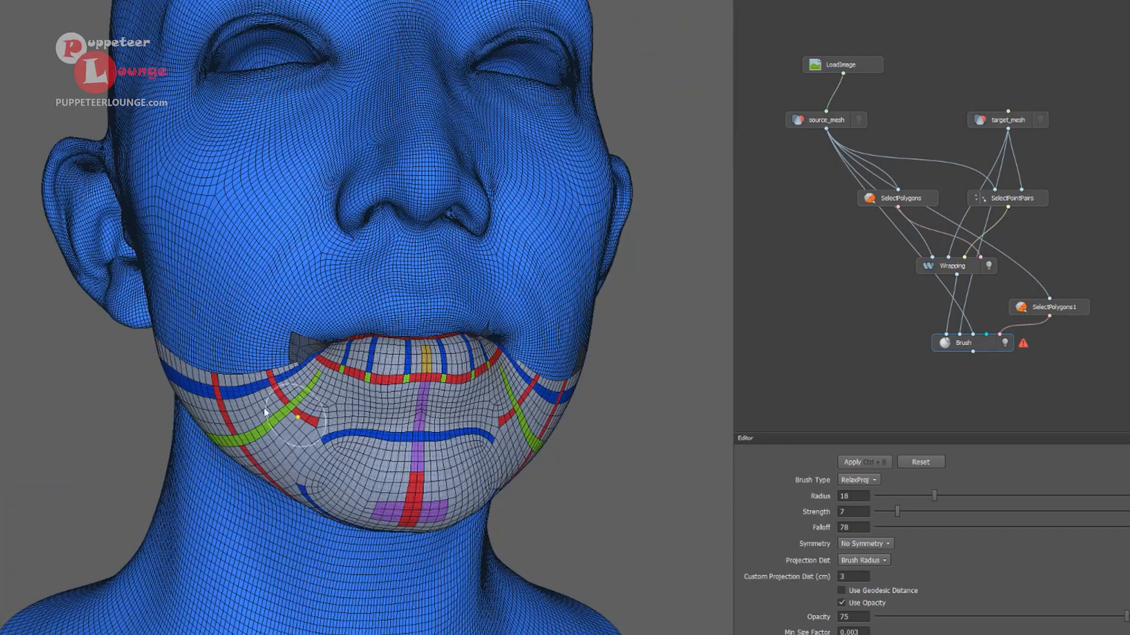
{"action": "left_click_drag", "start_coordinate": [260, 290], "coordinate": [378, 335], "text": "alt"}
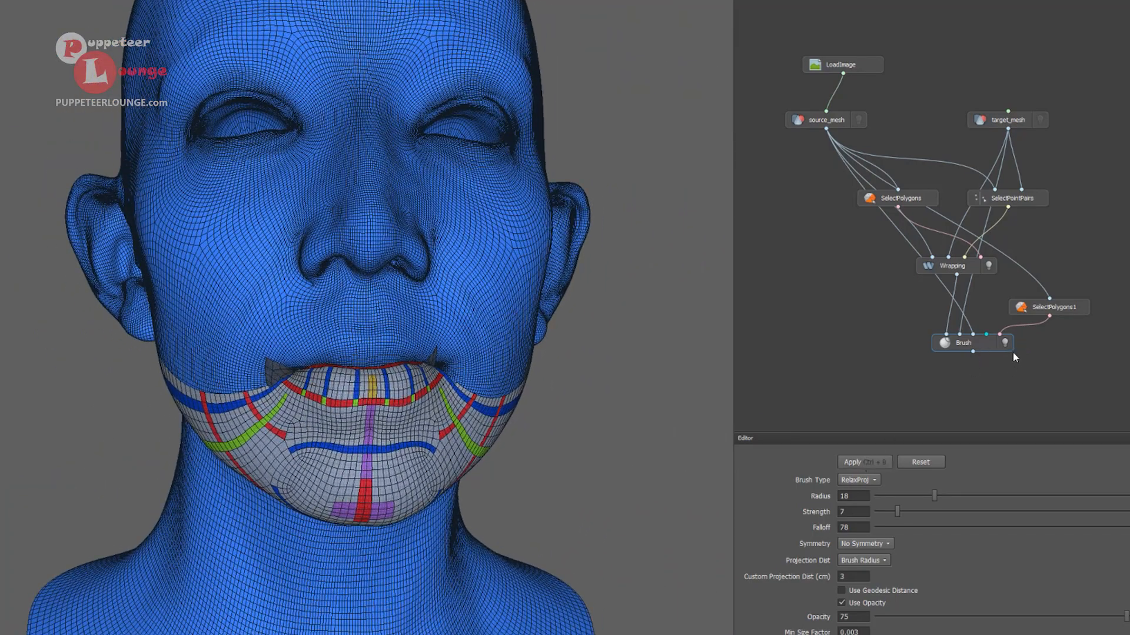
{"action": "left_click_drag", "start_coordinate": [961, 353], "coordinate": [945, 357]}
{"action": "left_click", "coordinate": [1044, 314]}
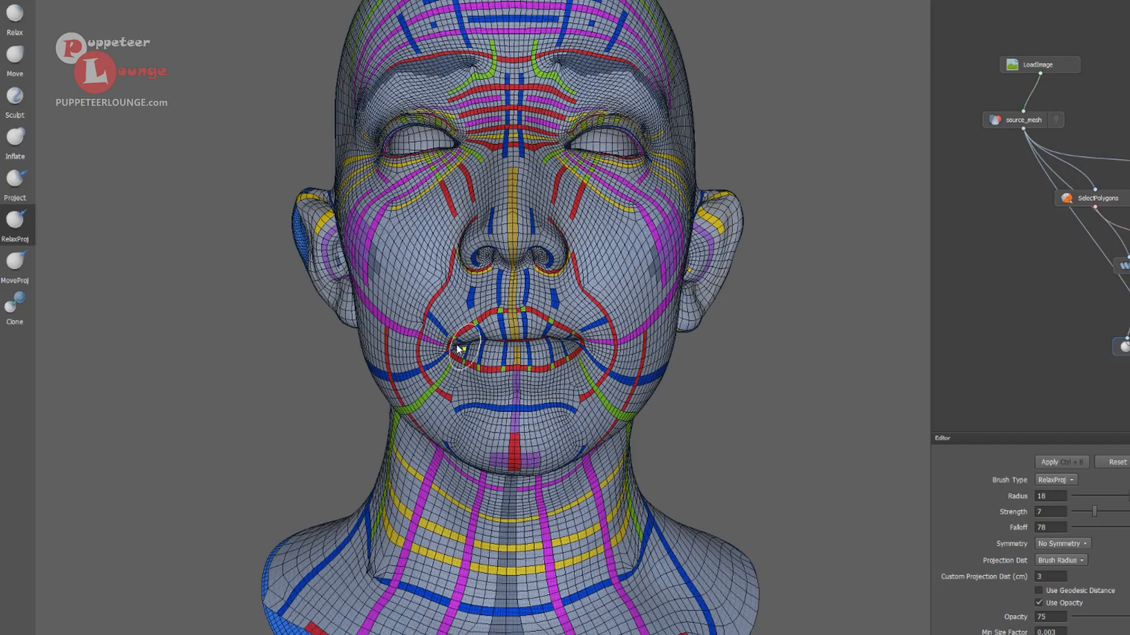
Reduce the RelaxProj brush radius to 9 and smooth the area between the upper eyelid crease and the brow
{"action": "scroll", "coordinate": [504, 319], "scroll_direction": "up", "scroll_amount": 3}
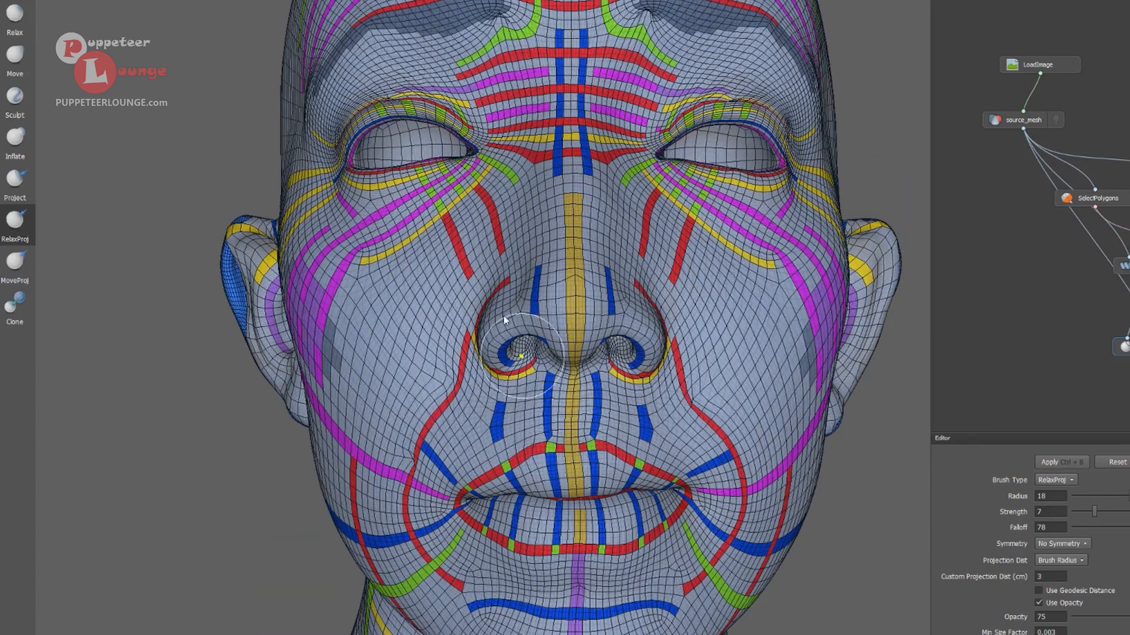
{"action": "scroll", "coordinate": [504, 320], "scroll_direction": "up", "scroll_amount": 3}
{"action": "middle_click_drag", "start_coordinate": [606, 236], "coordinate": [622, 429]}
{"action": "scroll", "coordinate": [408, 230], "scroll_direction": "up", "scroll_amount": 2}
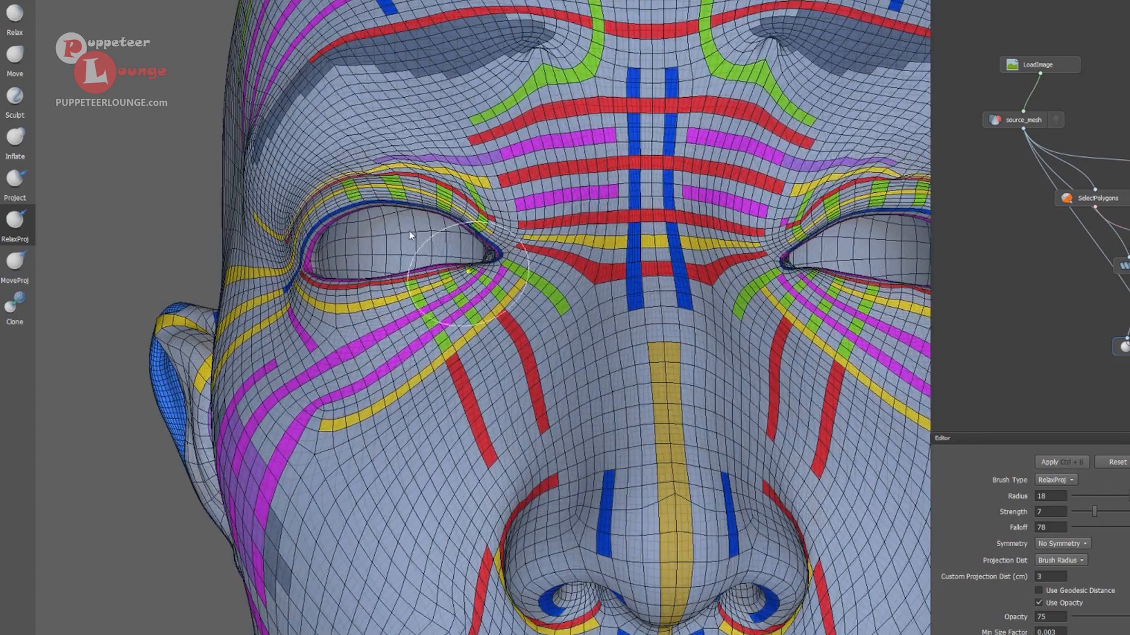
{"action": "middle_click_drag", "start_coordinate": [408, 231], "coordinate": [505, 350]}
{"action": "scroll", "coordinate": [448, 272], "scroll_direction": "up", "scroll_amount": 2}
{"action": "left_click_drag", "start_coordinate": [448, 272], "coordinate": [465, 266]}
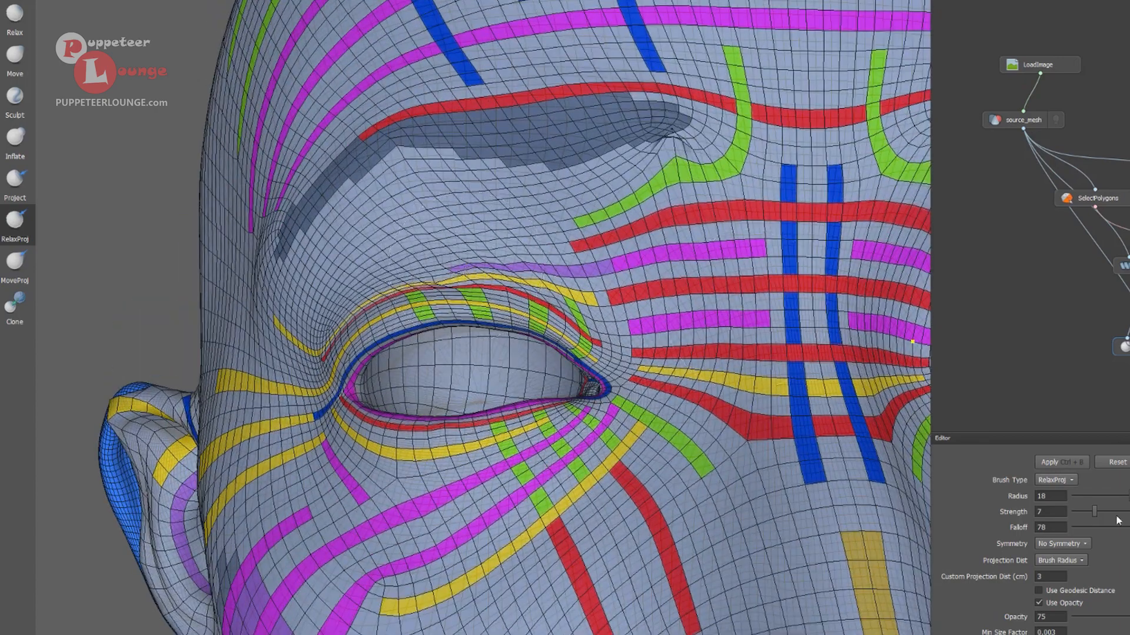
{"action": "left_click_drag", "start_coordinate": [1129, 496], "coordinate": [1101, 496]}
{"action": "left_click_drag", "start_coordinate": [415, 284], "coordinate": [545, 280]}
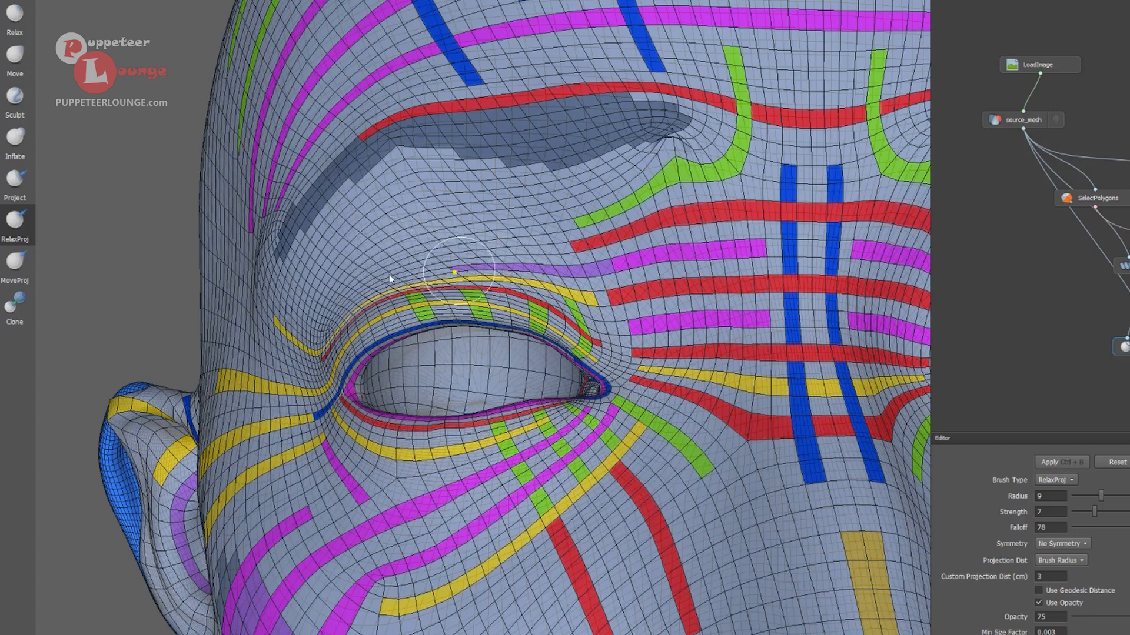
Set the RelaxProj brush radius to 16 and smooth the pinched inner ends of both eyebrows
{"action": "left_click_drag", "start_coordinate": [661, 151], "coordinate": [620, 151]}
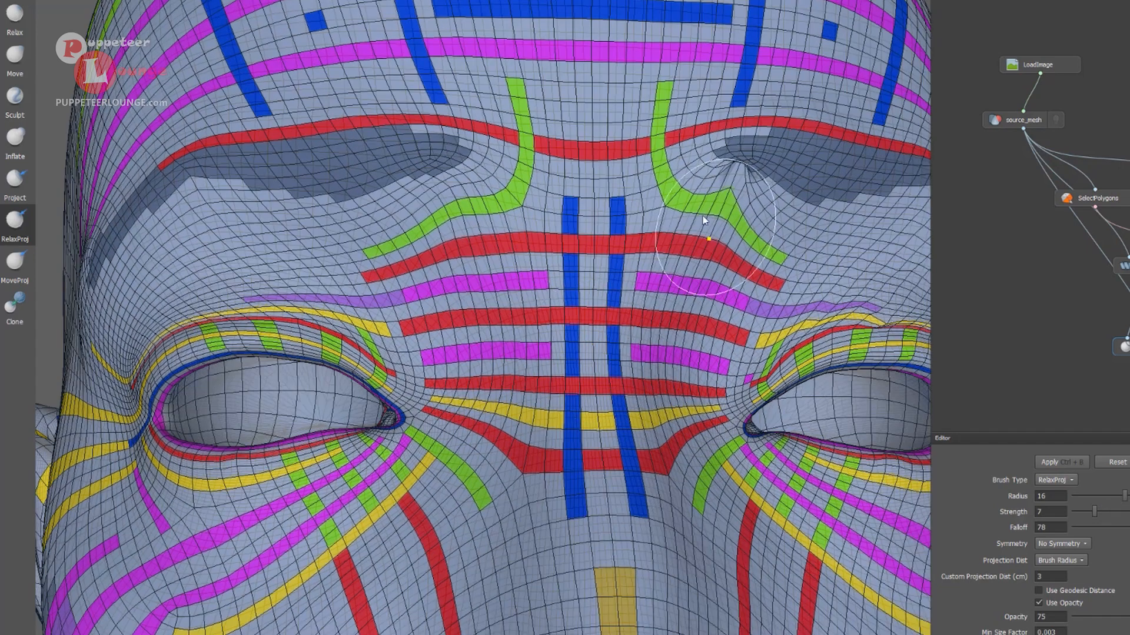
{"action": "mouse_move", "coordinate": [779, 175]}
{"action": "left_mouse_down"}
{"action": "mouse_move", "coordinate": [674, 187]}
{"action": "mouse_move", "coordinate": [735, 170]}
{"action": "mouse_move", "coordinate": [672, 186]}
{"action": "mouse_move", "coordinate": [792, 159]}
{"action": "left_mouse_up"}
{"action": "scroll", "coordinate": [764, 235], "scroll_direction": "down", "scroll_amount": 3}
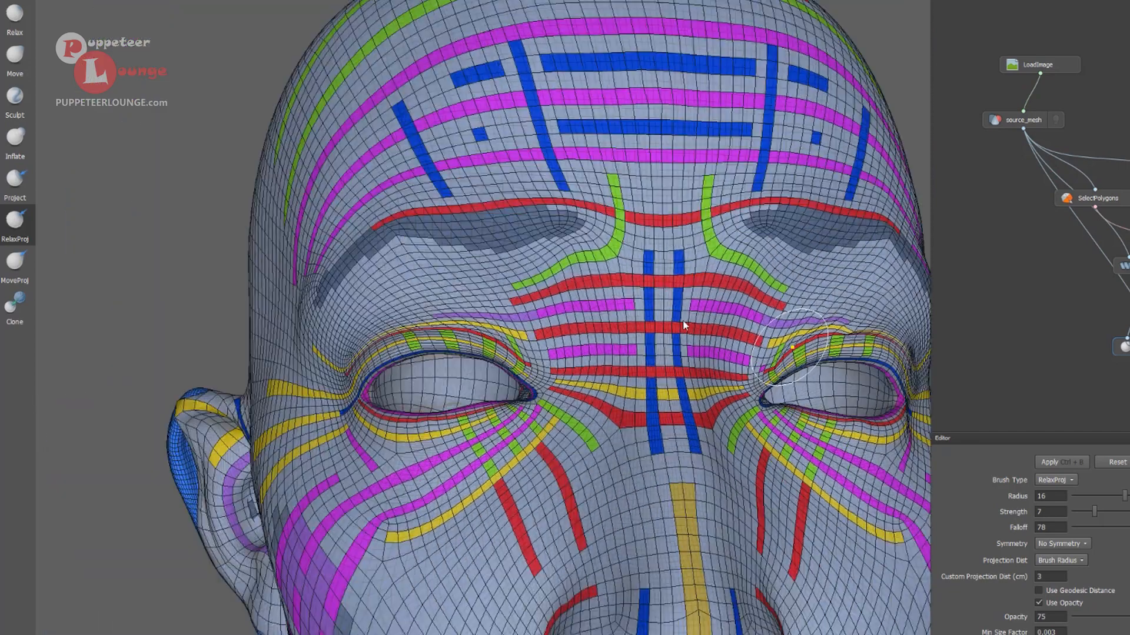
Smooth the brow ridge and the area above the eye with the RelaxProj brush, enlarging its radius to 23
{"action": "mouse_move", "coordinate": [682, 320]}
{"action": "left_mouse_down", "text": "alt"}
{"action": "mouse_move", "coordinate": [731, 335]}
{"action": "mouse_move", "coordinate": [694, 322]}
{"action": "left_mouse_up", "text": "alt"}
{"action": "scroll", "coordinate": [694, 322], "scroll_direction": "up", "scroll_amount": 1}
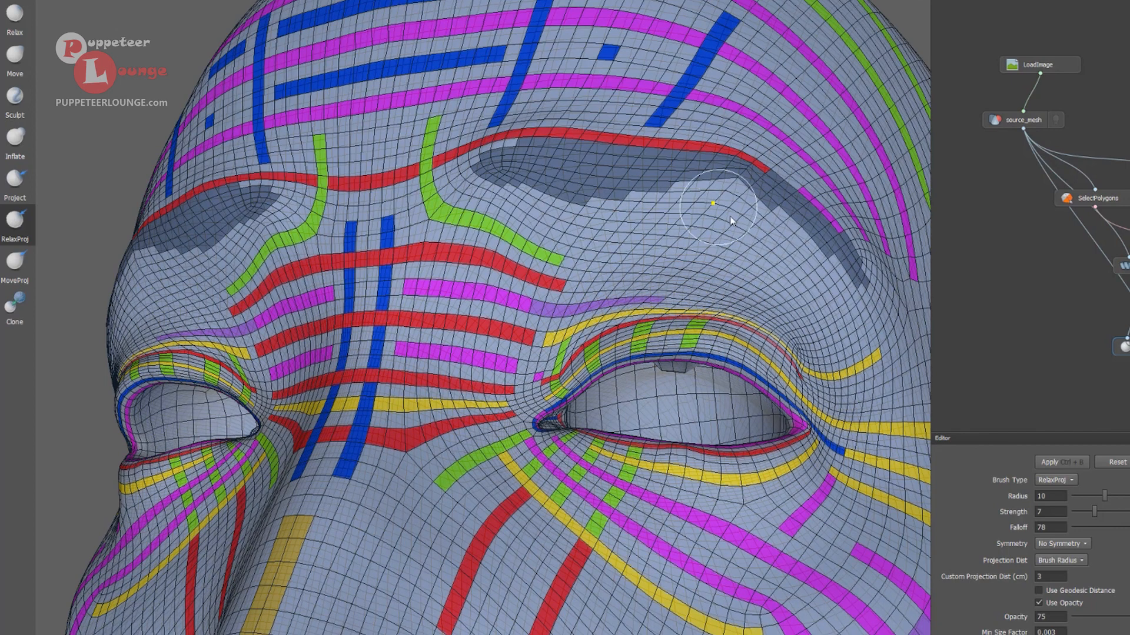
{"action": "left_click", "coordinate": [28, 311]}
{"action": "left_click_drag", "start_coordinate": [664, 417], "coordinate": [664, 371], "text": "alt"}
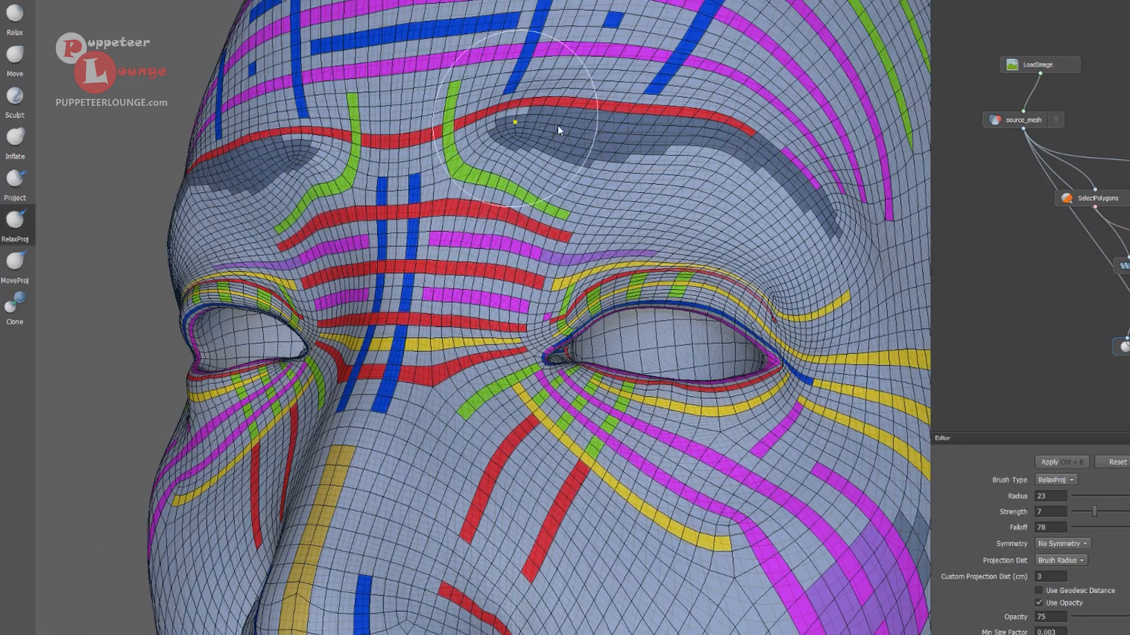
{"action": "left_click_drag", "start_coordinate": [556, 124], "coordinate": [527, 210], "text": "alt"}
{"action": "right_click_drag", "start_coordinate": [528, 210], "coordinate": [489, 197], "text": "alt"}
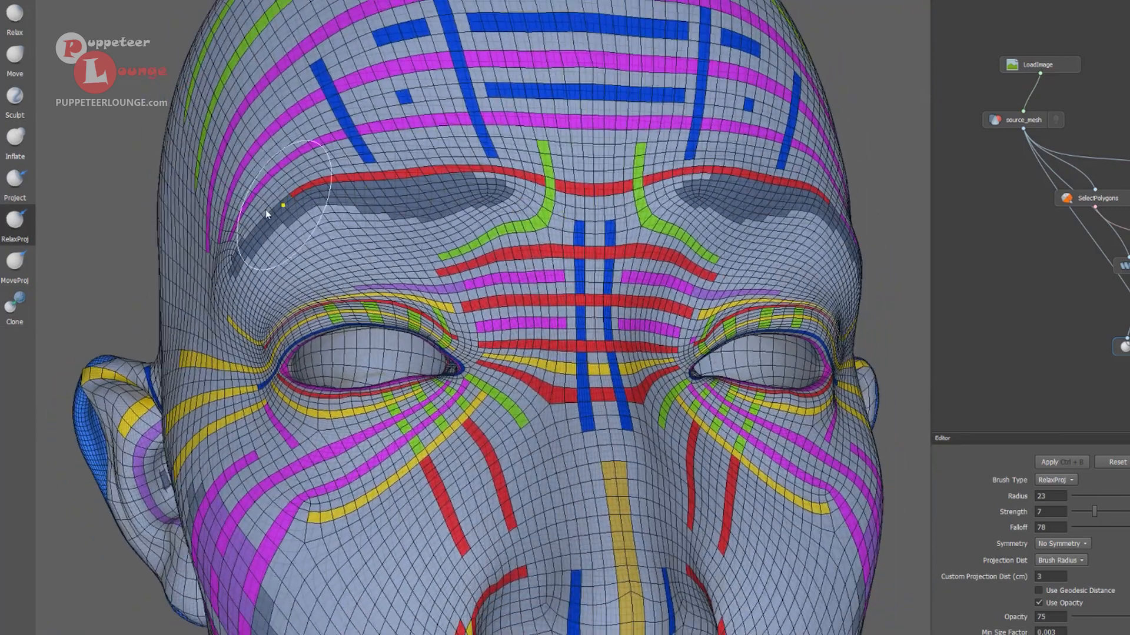
Smooth the outer end of the opposite eyebrow and the forehead up to the hairline with the RelaxProj brush
{"action": "middle_click_drag", "start_coordinate": [355, 247], "coordinate": [464, 244], "text": "alt"}
{"action": "right_click_drag", "start_coordinate": [465, 244], "coordinate": [433, 209], "text": "alt"}
{"action": "left_click_drag", "start_coordinate": [432, 209], "coordinate": [450, 229], "text": "alt"}
{"action": "middle_click_drag", "start_coordinate": [621, 50], "coordinate": [614, 134], "text": "alt"}
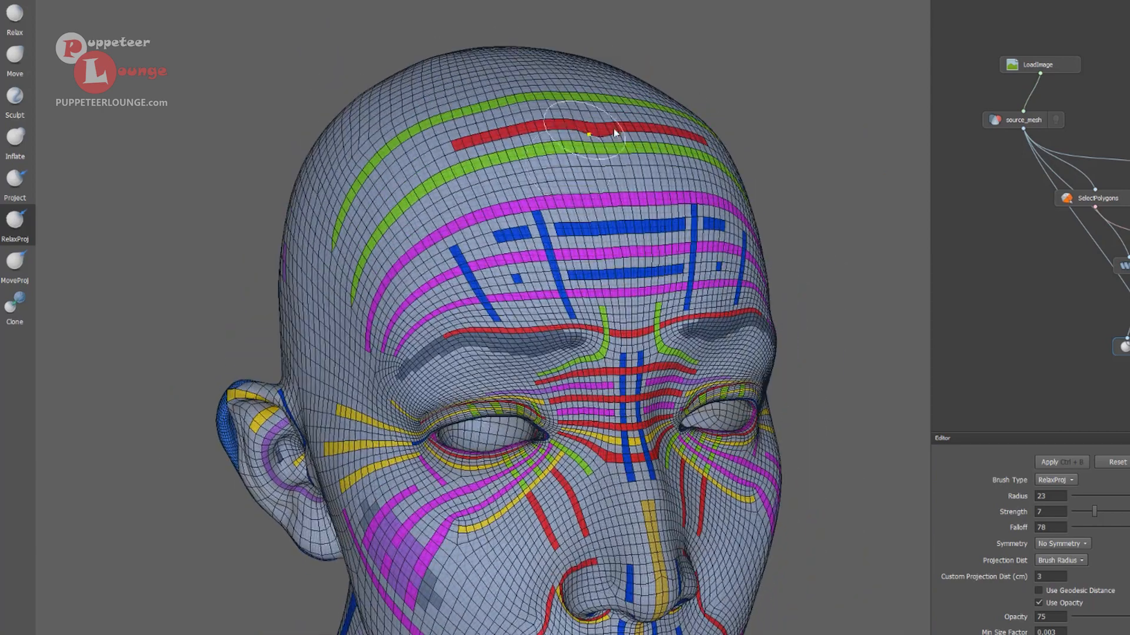
{"action": "left_click_drag", "start_coordinate": [585, 154], "coordinate": [509, 192], "text": "alt"}
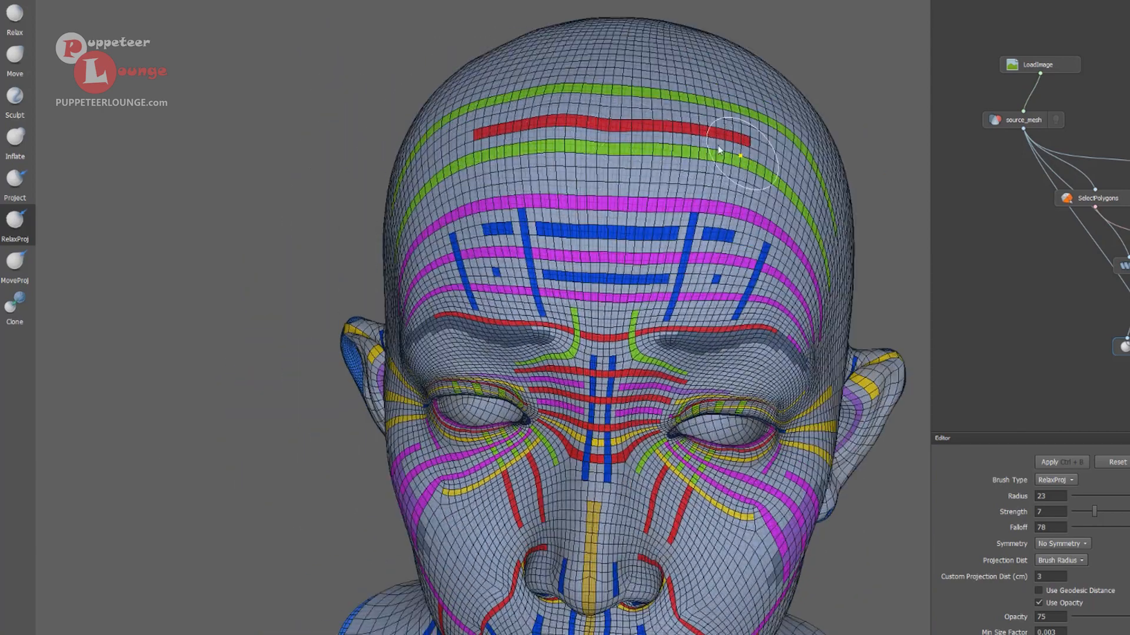
{"action": "left_click_drag", "start_coordinate": [474, 146], "coordinate": [540, 130], "text": "alt"}
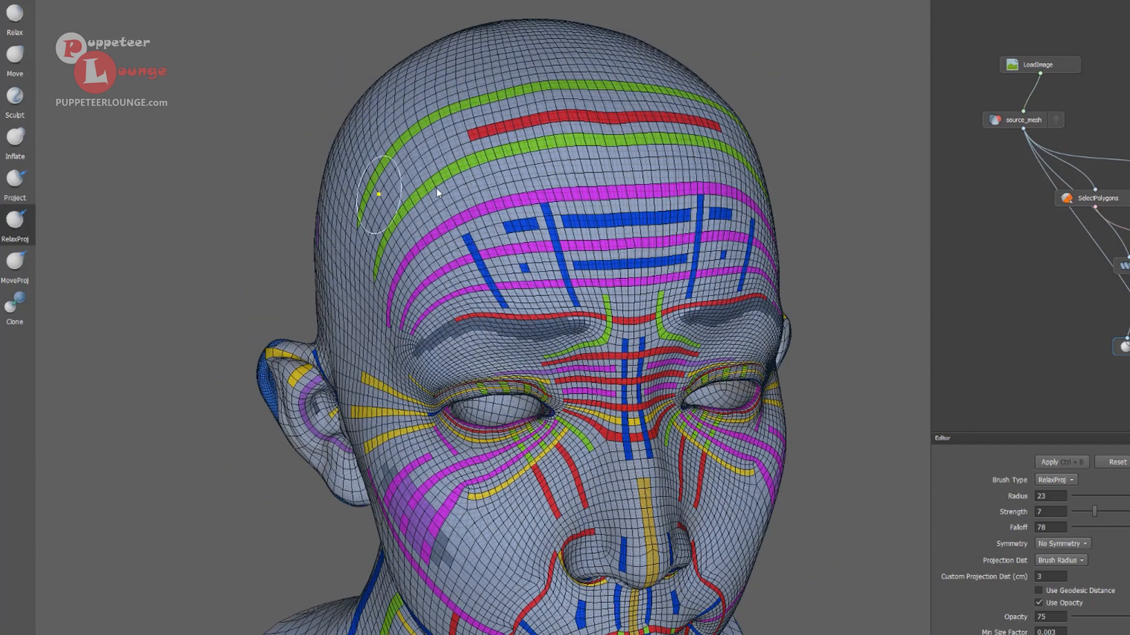
Lower the RelaxProj strength to 3 and smooth the lower eyelids and the areas beneath both eyes
{"action": "left_click_drag", "start_coordinate": [664, 338], "coordinate": [559, 316], "text": "alt"}
{"action": "mouse_move", "coordinate": [560, 316]}
{"action": "right_mouse_down", "text": "alt"}
{"action": "mouse_move", "coordinate": [724, 349]}
{"action": "mouse_move", "coordinate": [690, 336]}
{"action": "right_mouse_up", "text": "alt"}
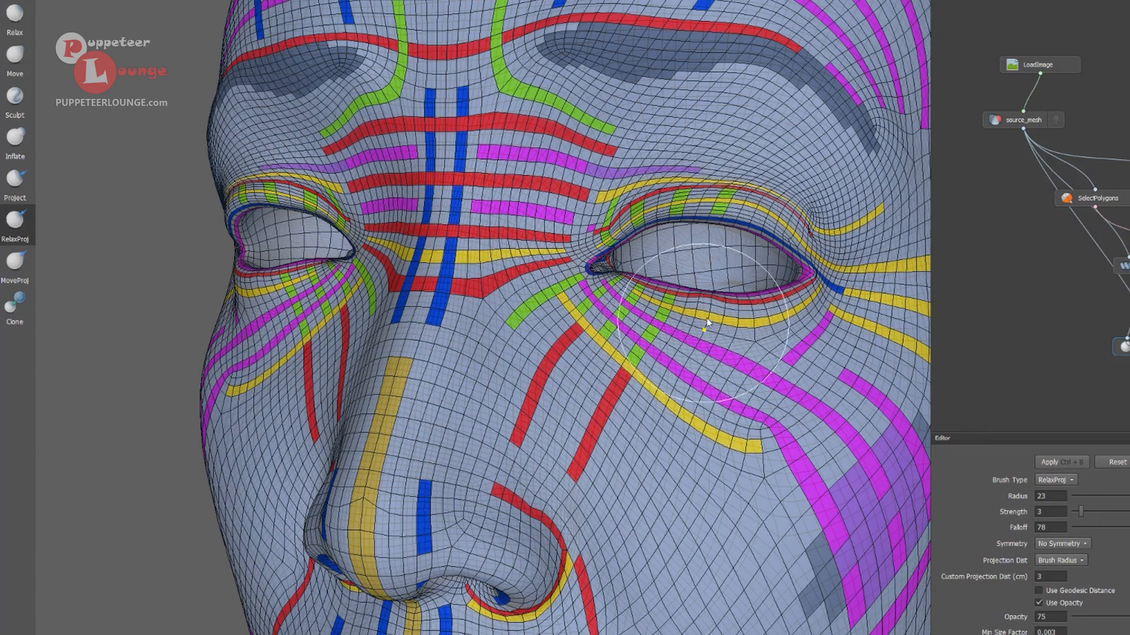
{"action": "mouse_move", "coordinate": [707, 321]}
{"action": "left_mouse_down"}
{"action": "mouse_move", "coordinate": [711, 307]}
{"action": "mouse_move", "coordinate": [722, 316]}
{"action": "mouse_move", "coordinate": [678, 310]}
{"action": "mouse_move", "coordinate": [706, 305]}
{"action": "left_mouse_up"}
{"action": "left_click_drag", "start_coordinate": [292, 324], "coordinate": [338, 336], "text": "alt"}
{"action": "mouse_move", "coordinate": [351, 299]}
{"action": "left_mouse_down"}
{"action": "mouse_move", "coordinate": [322, 295]}
{"action": "mouse_move", "coordinate": [334, 297]}
{"action": "left_mouse_up"}
{"action": "middle_click_drag", "start_coordinate": [334, 298], "coordinate": [396, 358], "text": "alt"}
{"action": "right_click_drag", "start_coordinate": [280, 309], "coordinate": [594, 362], "text": "alt"}
{"action": "left_click_drag", "start_coordinate": [487, 346], "coordinate": [405, 331], "text": "alt"}
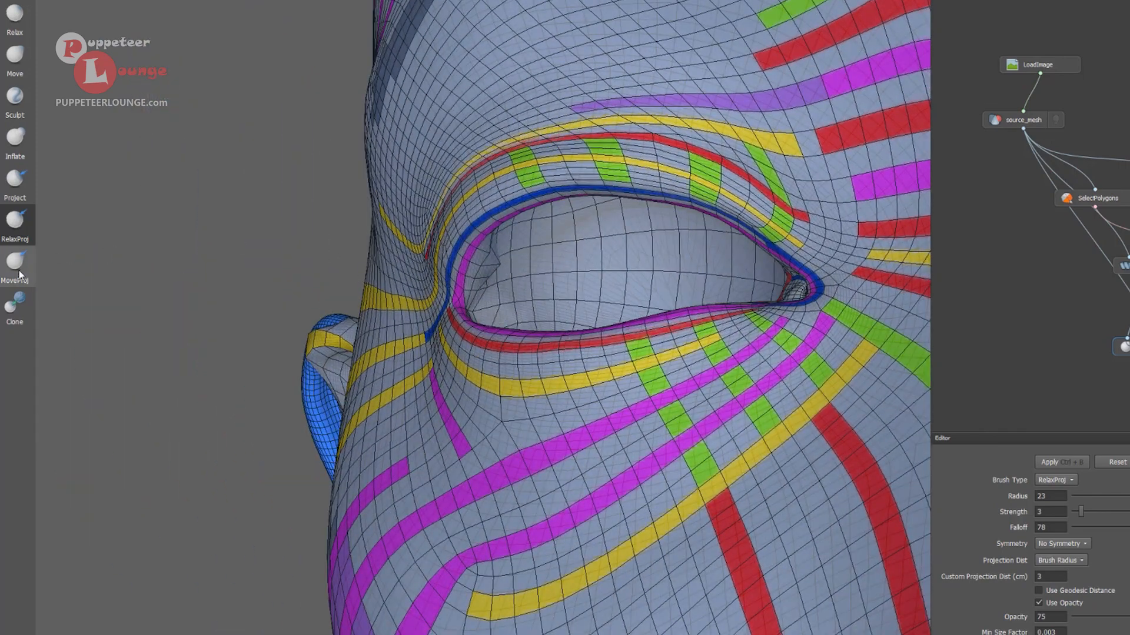
Switch to the Clone brush for the outer eye corner and set its strength to 9 and radius to 16
{"action": "left_click", "coordinate": [15, 305]}
{"action": "left_click_drag", "start_coordinate": [601, 253], "coordinate": [481, 267], "text": "alt"}
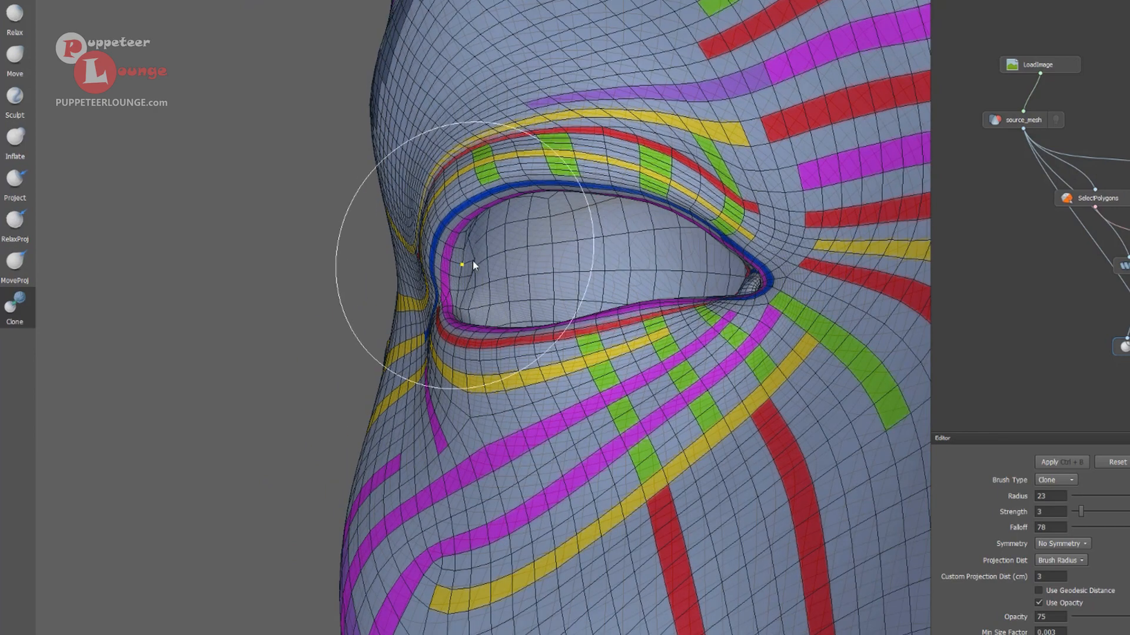
{"action": "left_click_drag", "start_coordinate": [1081, 511], "coordinate": [1077, 512]}
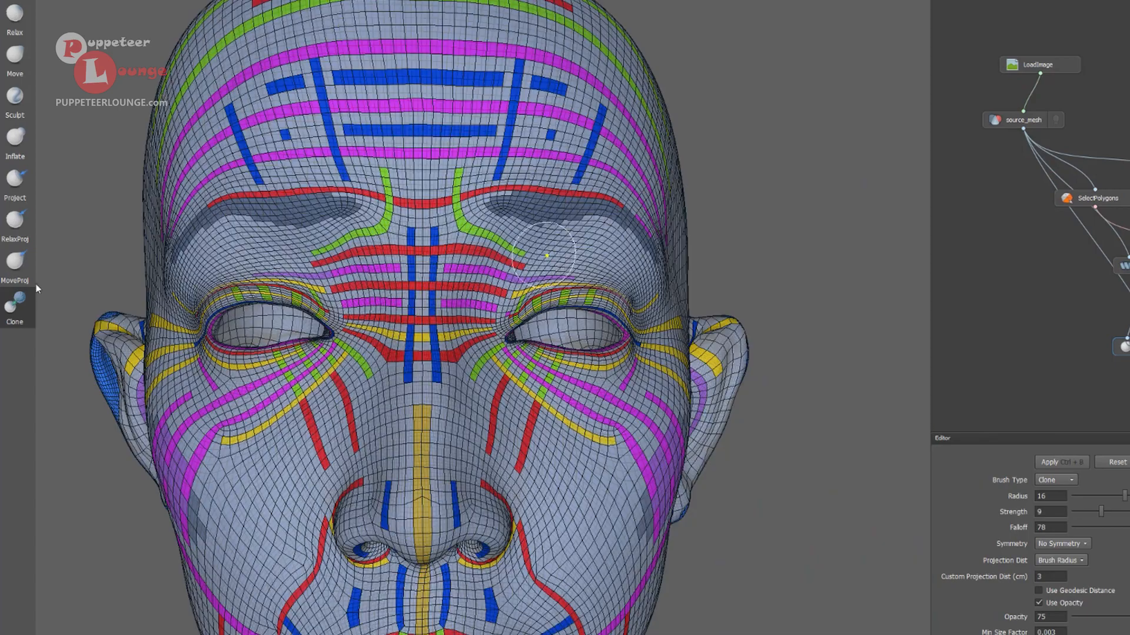
Switch back to the RelaxProj brush with radius 27 and smooth both cheeks
{"action": "left_click", "coordinate": [14, 221]}
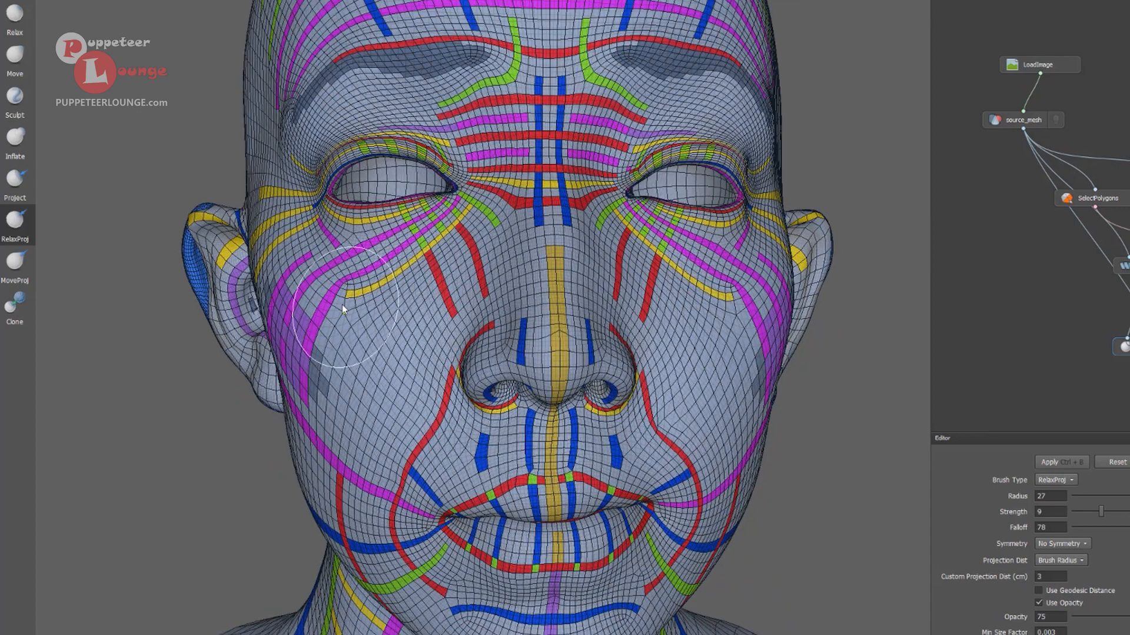
{"action": "mouse_move", "coordinate": [344, 311]}
{"action": "left_mouse_down", "text": "alt"}
{"action": "mouse_move", "coordinate": [721, 359]}
{"action": "mouse_move", "coordinate": [658, 407]}
{"action": "left_mouse_up", "text": "alt"}
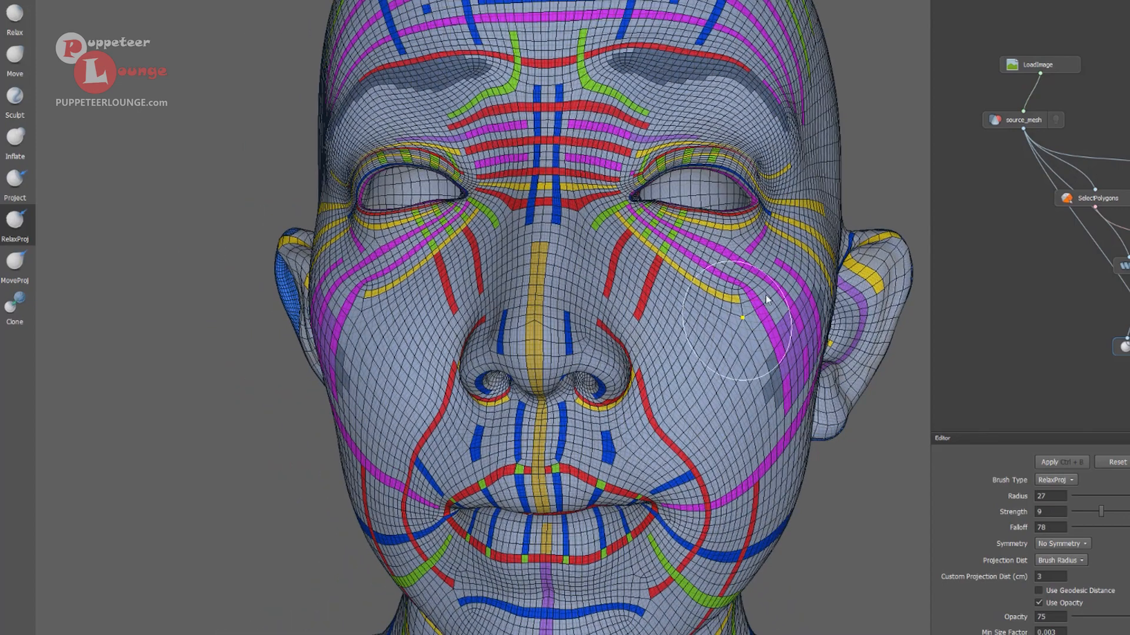
{"action": "mouse_move", "coordinate": [706, 353]}
{"action": "left_mouse_down", "text": "alt"}
{"action": "mouse_move", "coordinate": [578, 432]}
{"action": "mouse_move", "coordinate": [632, 450]}
{"action": "left_mouse_up", "text": "alt"}
{"action": "left_click_drag", "start_coordinate": [562, 447], "coordinate": [412, 412], "text": "alt"}
{"action": "middle_click_drag", "start_coordinate": [294, 405], "coordinate": [442, 423], "text": "alt"}
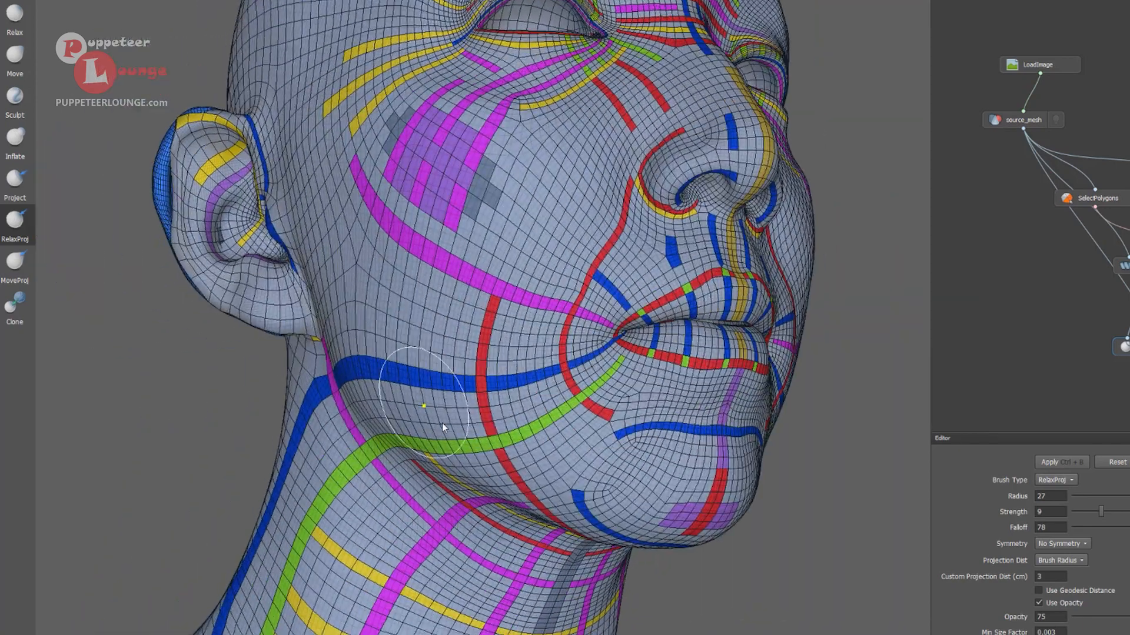
Smooth the pinched fold at the side of the neck, and the front base of the neck with the radius at 41
{"action": "right_click_drag", "start_coordinate": [442, 423], "coordinate": [404, 436], "text": "alt"}
{"action": "middle_click_drag", "start_coordinate": [403, 436], "coordinate": [439, 406], "text": "alt"}
{"action": "middle_click_drag", "start_coordinate": [458, 530], "coordinate": [509, 357], "text": "alt"}
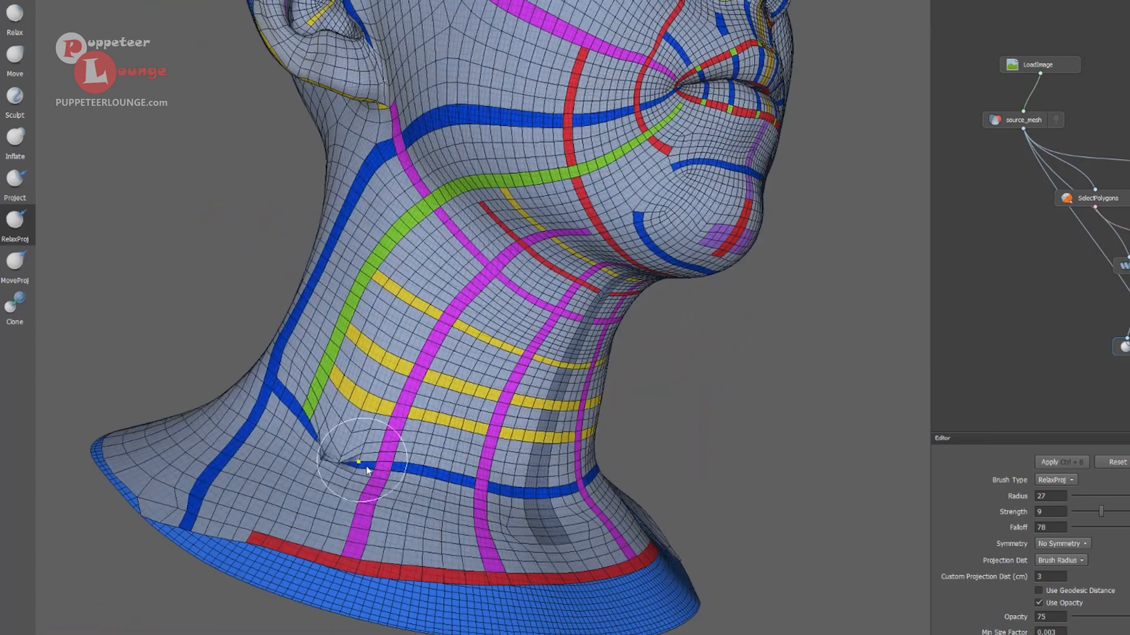
{"action": "right_click_drag", "start_coordinate": [509, 358], "coordinate": [523, 360], "text": "alt"}
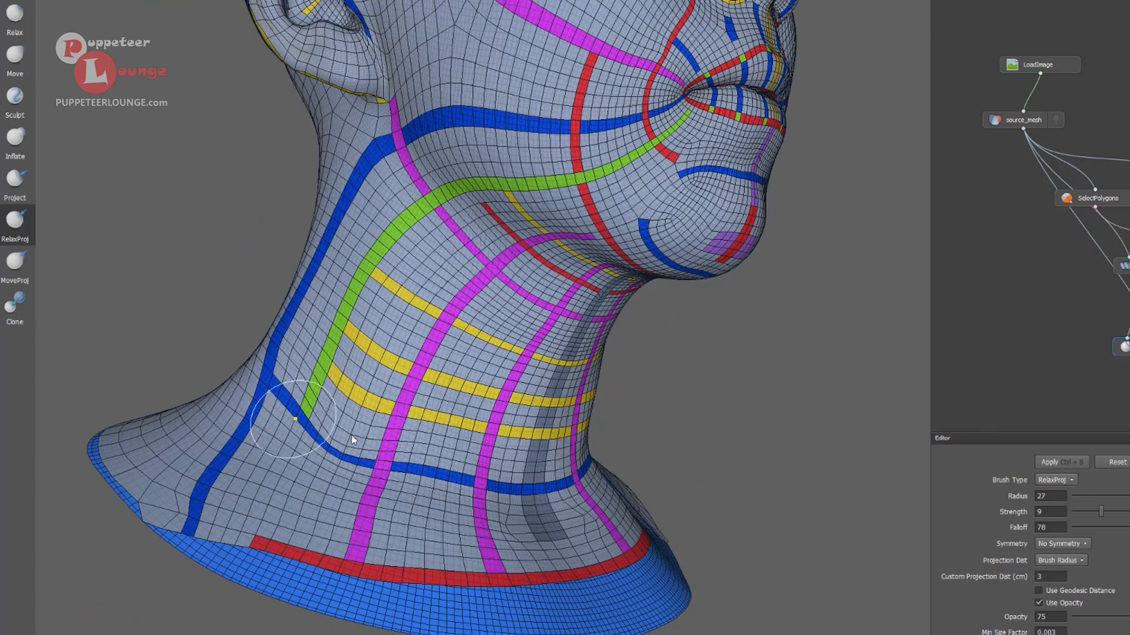
{"action": "left_click_drag", "start_coordinate": [298, 434], "coordinate": [511, 473], "text": "alt"}
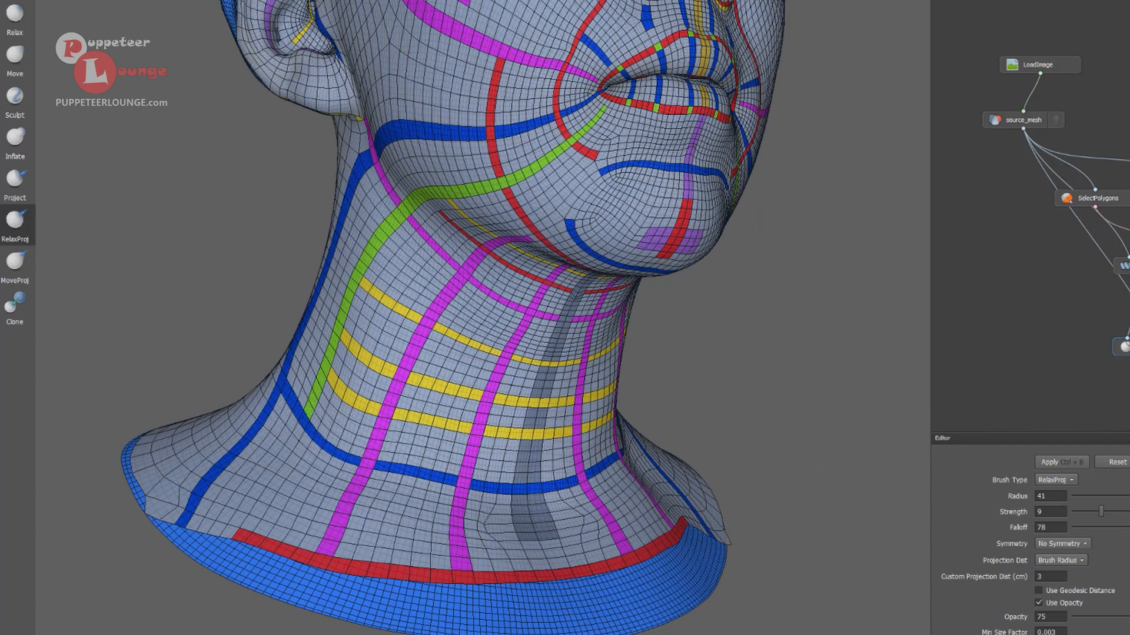
{"action": "left_click_drag", "start_coordinate": [806, 409], "coordinate": [598, 451], "text": "alt"}
{"action": "left_click_drag", "start_coordinate": [496, 493], "coordinate": [582, 516]}
Set the RelaxProj radius to 43 and smooth the back of the neck and skull
{"action": "left_click_drag", "start_coordinate": [759, 417], "coordinate": [337, 447], "text": "alt"}
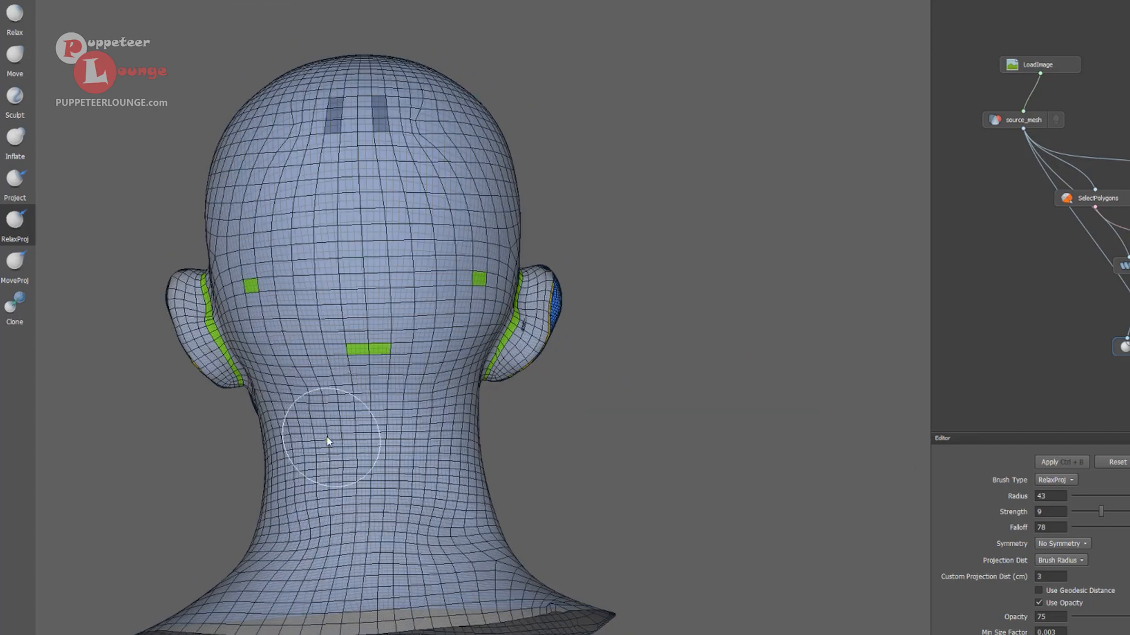
{"action": "middle_click_drag", "start_coordinate": [420, 142], "coordinate": [453, 280], "text": "alt"}
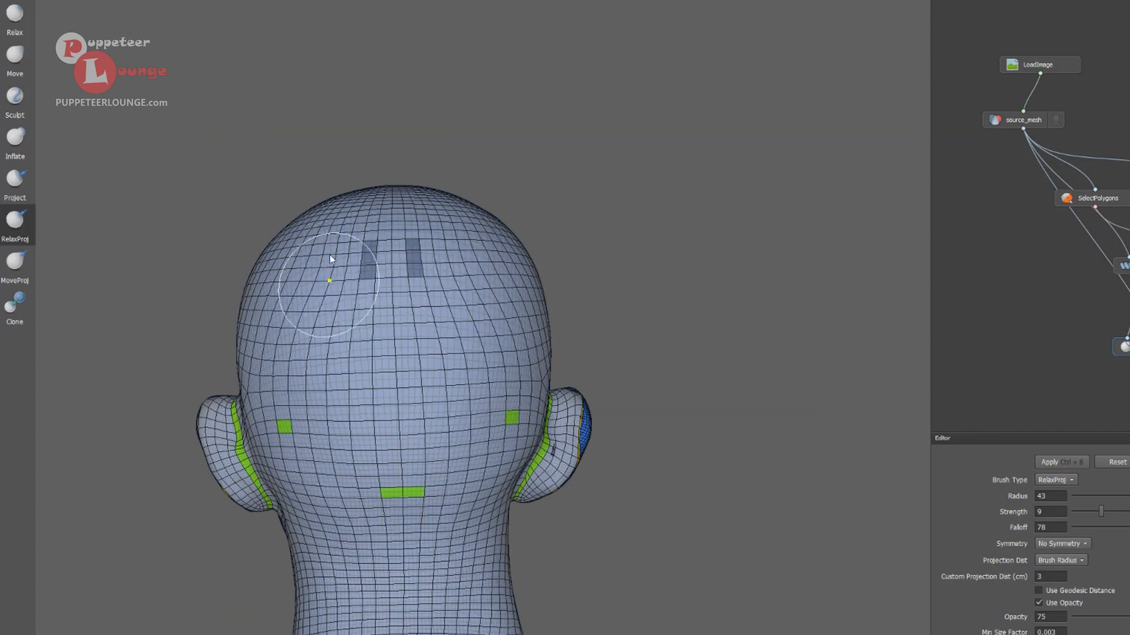
{"action": "key", "text": "f"}
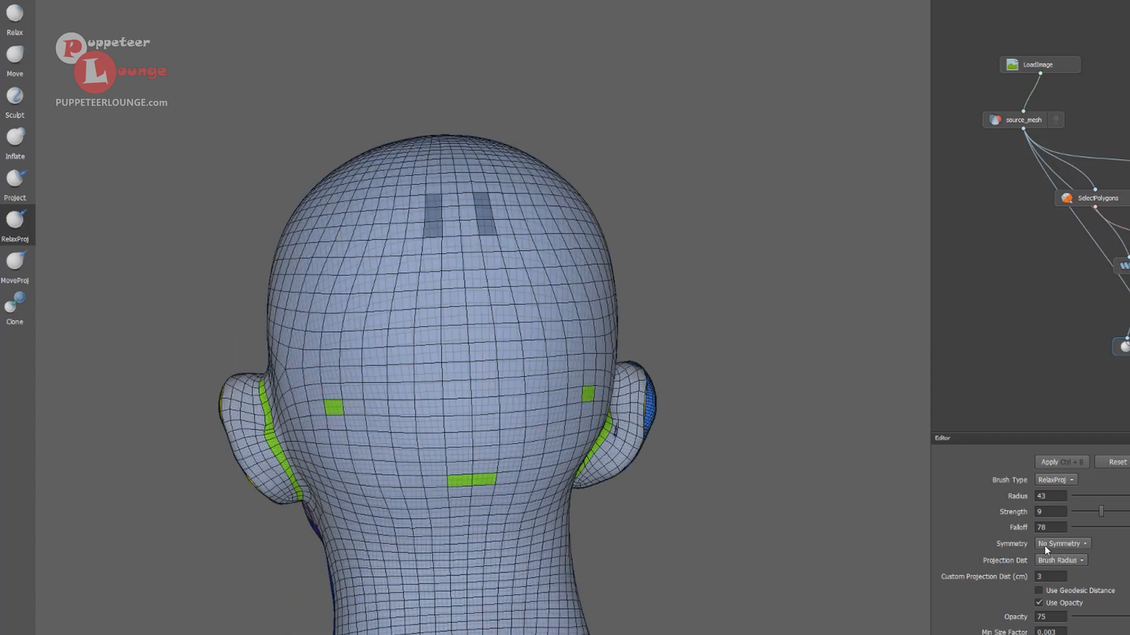
{"action": "left_click", "coordinate": [1045, 547]}
{"action": "left_click", "coordinate": [1046, 578]}
{"action": "left_click", "coordinate": [1057, 544]}
{"action": "left_click", "coordinate": [1054, 556]}
Smooth the side of the head behind the ear and the forehead with the RelaxProj brush at radius 43
{"action": "left_click_drag", "start_coordinate": [320, 367], "coordinate": [453, 372], "text": "alt"}
{"action": "left_click_drag", "start_coordinate": [315, 413], "coordinate": [539, 387], "text": "alt"}
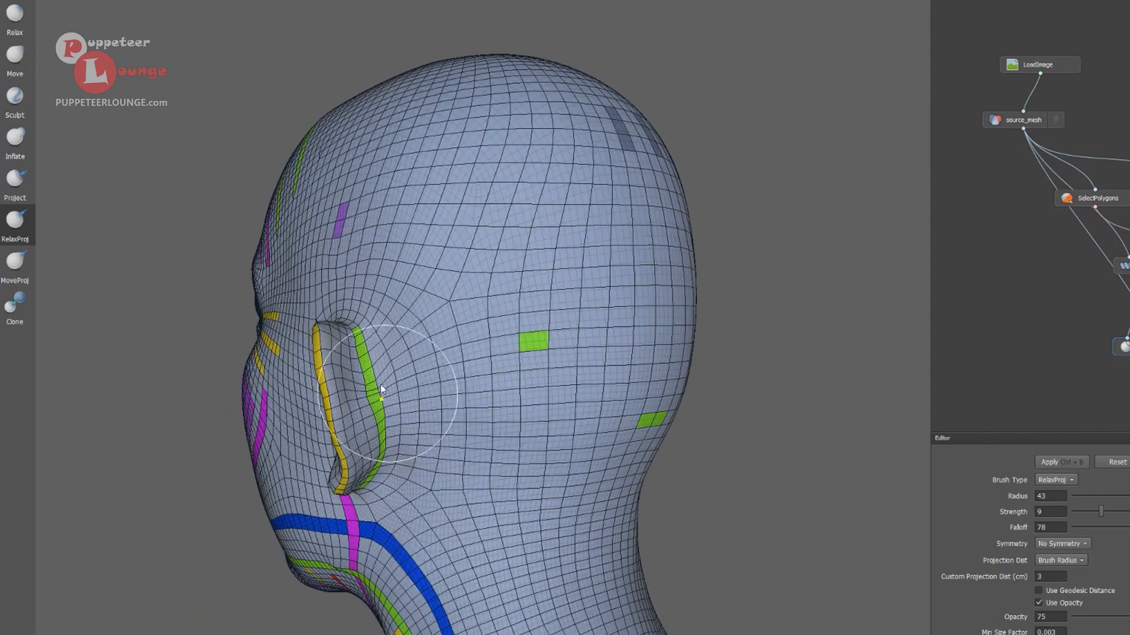
{"action": "mouse_move", "coordinate": [468, 429]}
{"action": "left_mouse_down", "text": "alt"}
{"action": "mouse_move", "coordinate": [687, 398]}
{"action": "mouse_move", "coordinate": [603, 454]}
{"action": "left_mouse_up", "text": "alt"}
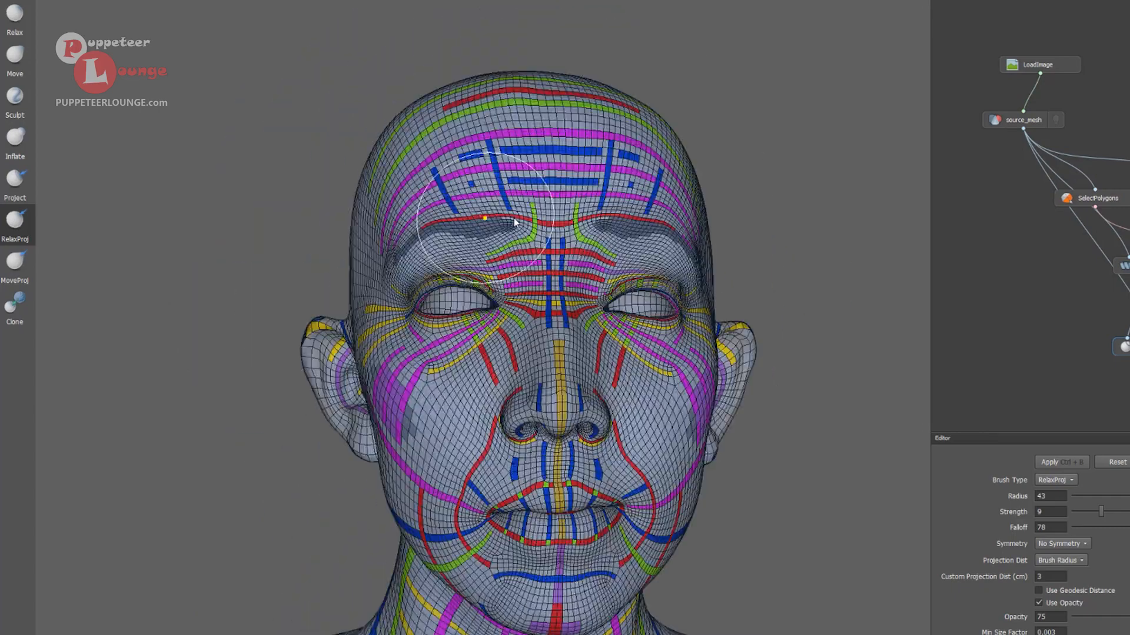
{"action": "mouse_move", "coordinate": [610, 222]}
{"action": "left_mouse_down", "text": "alt"}
{"action": "mouse_move", "coordinate": [524, 256]}
{"action": "mouse_move", "coordinate": [559, 315]}
{"action": "mouse_move", "coordinate": [535, 330]}
{"action": "mouse_move", "coordinate": [559, 200]}
{"action": "left_mouse_up", "text": "alt"}
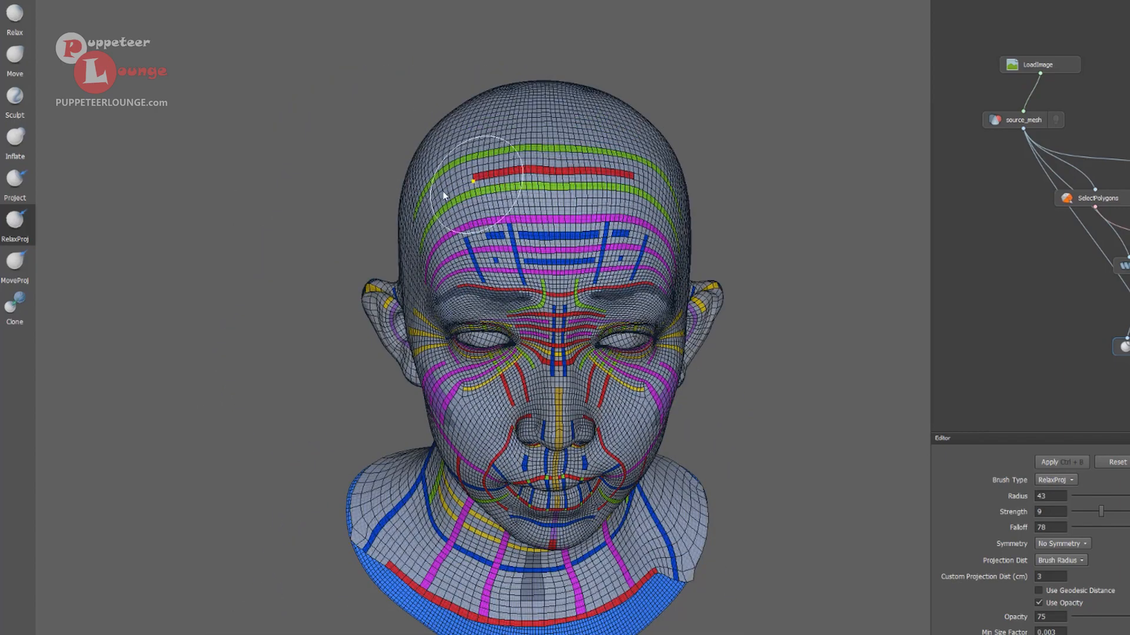
{"action": "mouse_move", "coordinate": [501, 253]}
{"action": "left_mouse_down", "text": "alt"}
{"action": "mouse_move", "coordinate": [528, 273]}
{"action": "mouse_move", "coordinate": [544, 265]}
{"action": "mouse_move", "coordinate": [153, 91]}
{"action": "left_mouse_up", "text": "alt"}
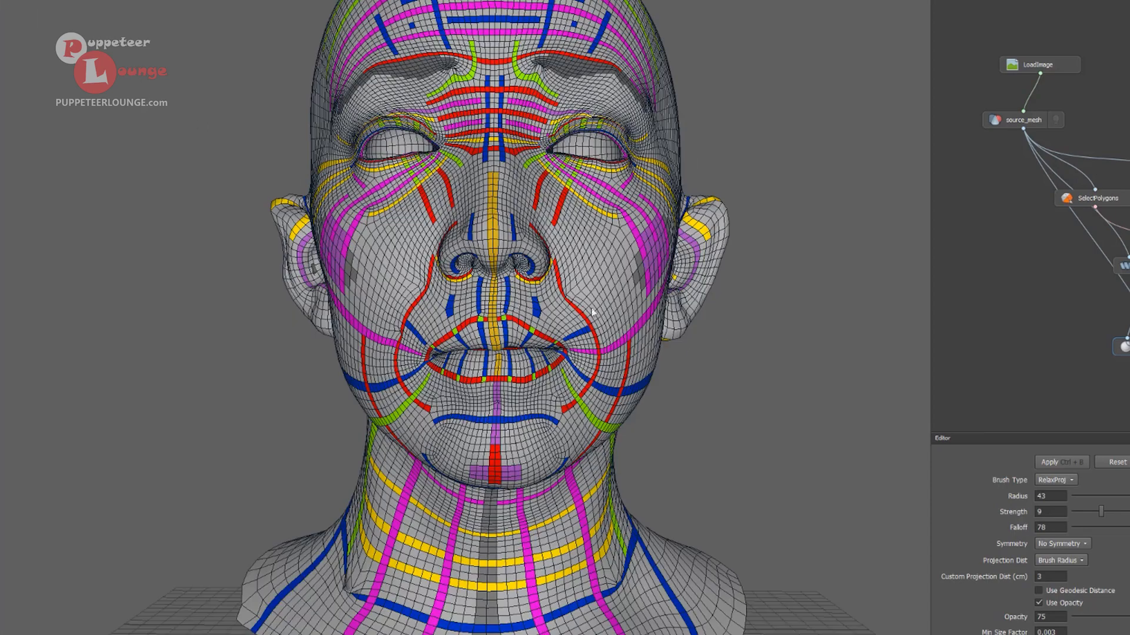
Examine the brushed head outside and inside brush mode from the front and three-quarter sides
{"action": "left_click_drag", "start_coordinate": [593, 313], "coordinate": [624, 321], "text": "alt"}
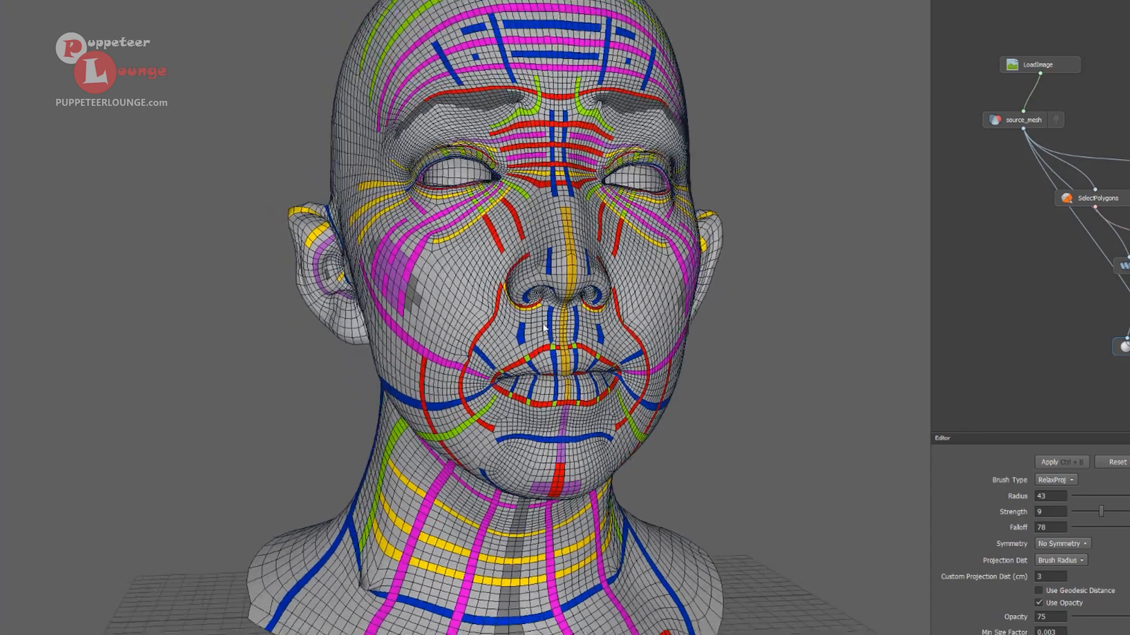
{"action": "mouse_move", "coordinate": [623, 321]}
{"action": "right_mouse_down", "text": "alt"}
{"action": "mouse_move", "coordinate": [547, 341]}
{"action": "mouse_move", "coordinate": [636, 329]}
{"action": "right_mouse_up", "text": "alt"}
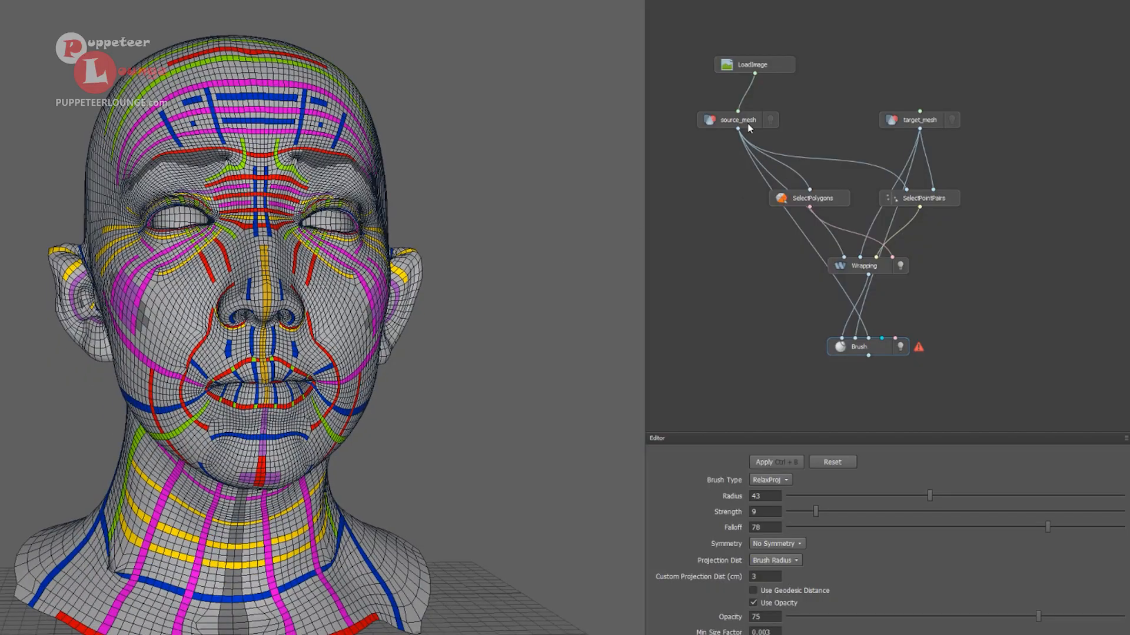
{"action": "left_click_drag", "start_coordinate": [749, 127], "coordinate": [753, 127]}
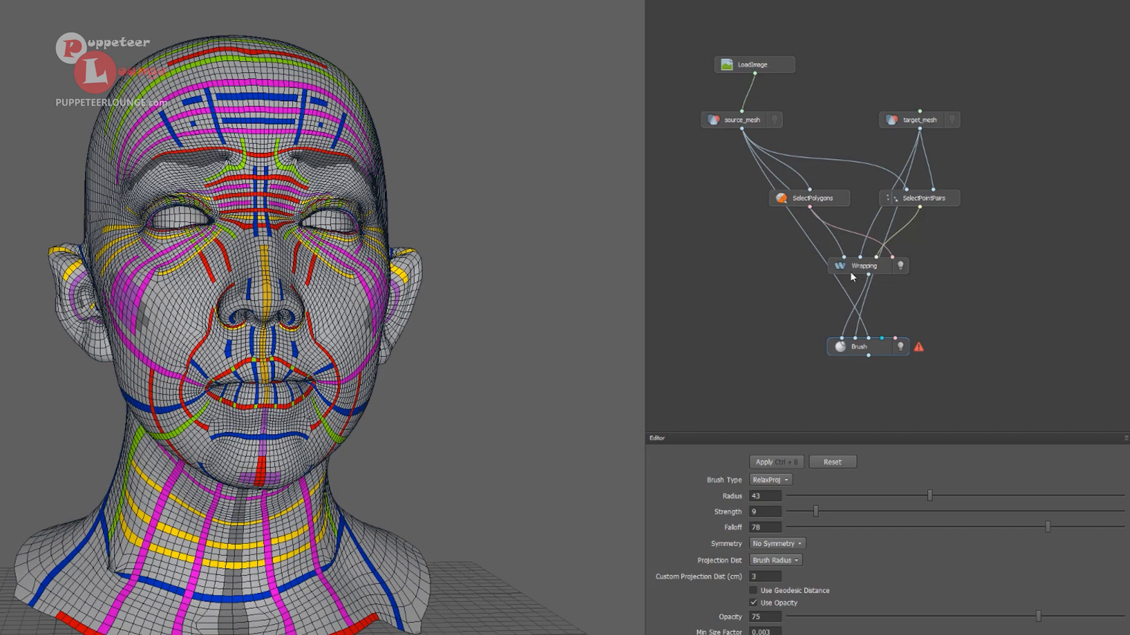
{"action": "right_click_drag", "start_coordinate": [317, 351], "coordinate": [369, 372], "text": "alt"}
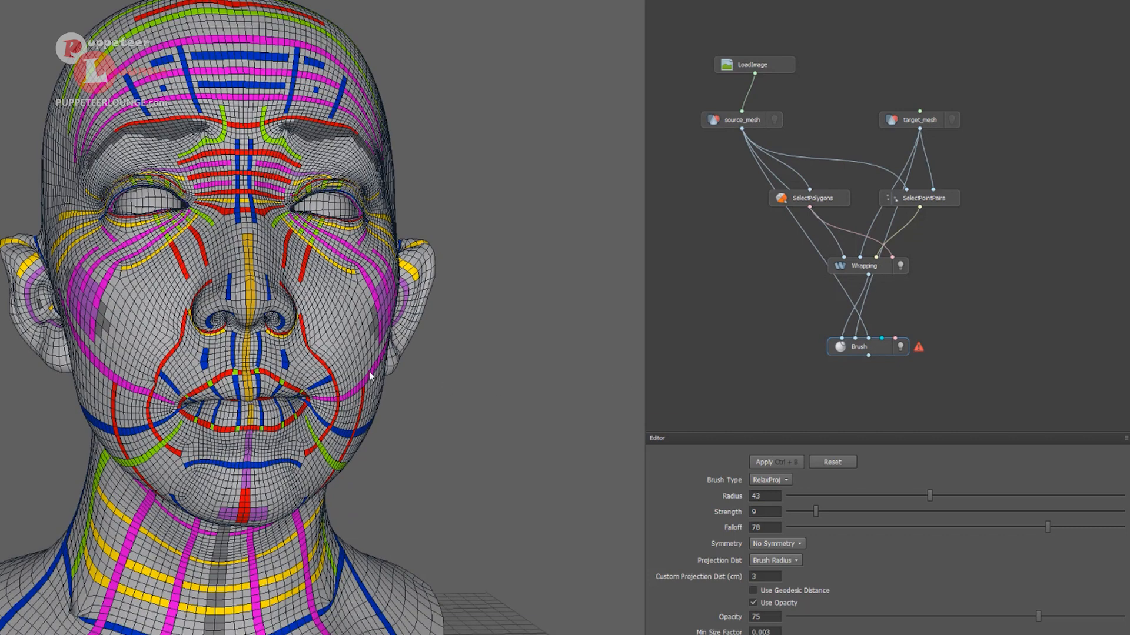
{"action": "left_click_drag", "start_coordinate": [369, 372], "coordinate": [343, 370], "text": "alt"}
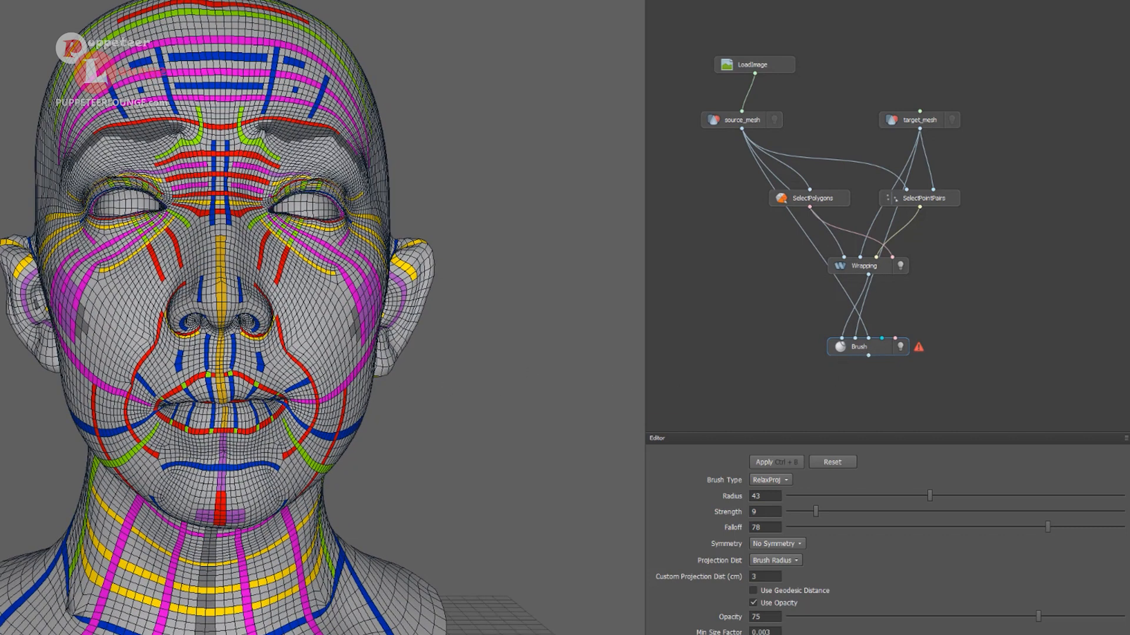
{"action": "key", "text": "Tab"}
{"action": "middle_click_drag", "start_coordinate": [249, 415], "coordinate": [300, 479], "text": "alt"}
{"action": "left_click_drag", "start_coordinate": [360, 444], "coordinate": [346, 440], "text": "alt"}
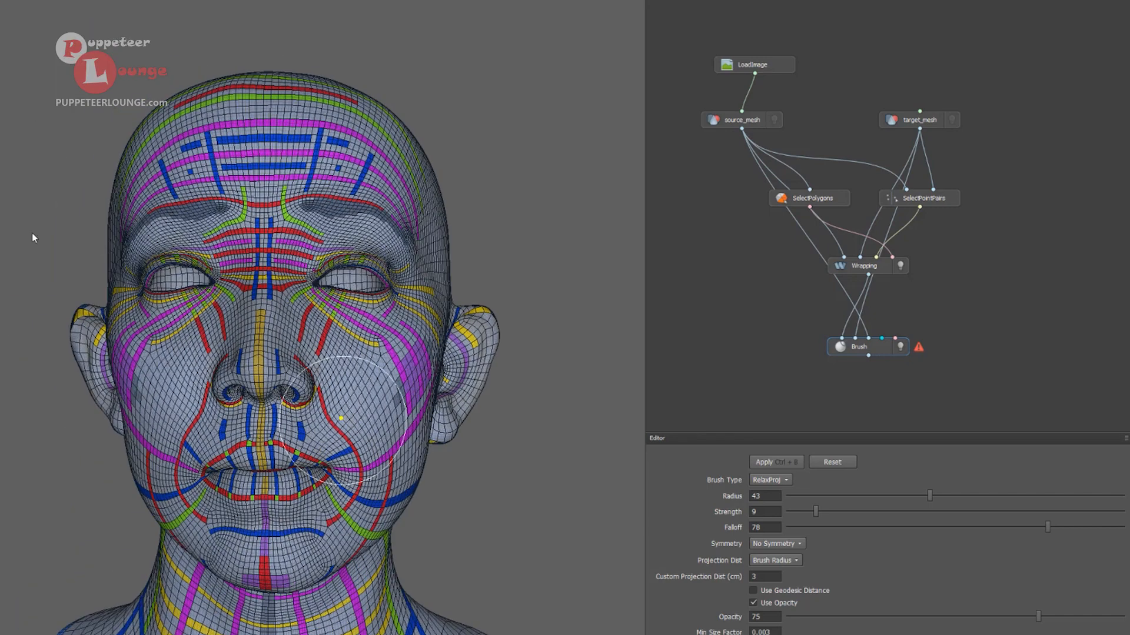
{"action": "key", "text": "Tab"}
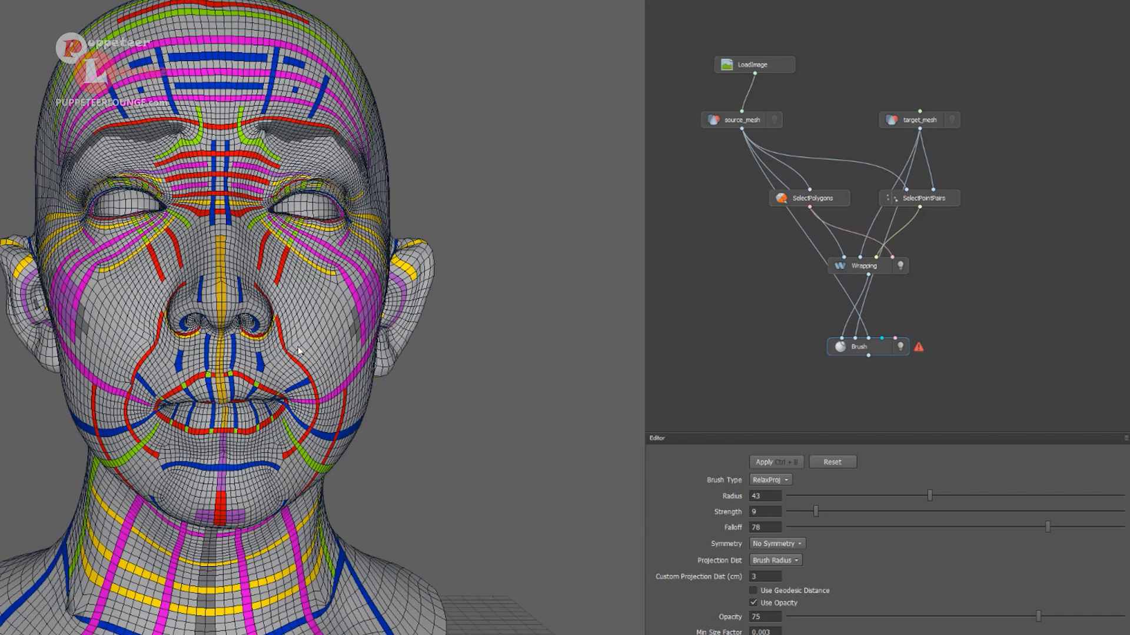
Apply the brush edits in the Brush node and leave brush mode
{"action": "key", "text": "Tab"}
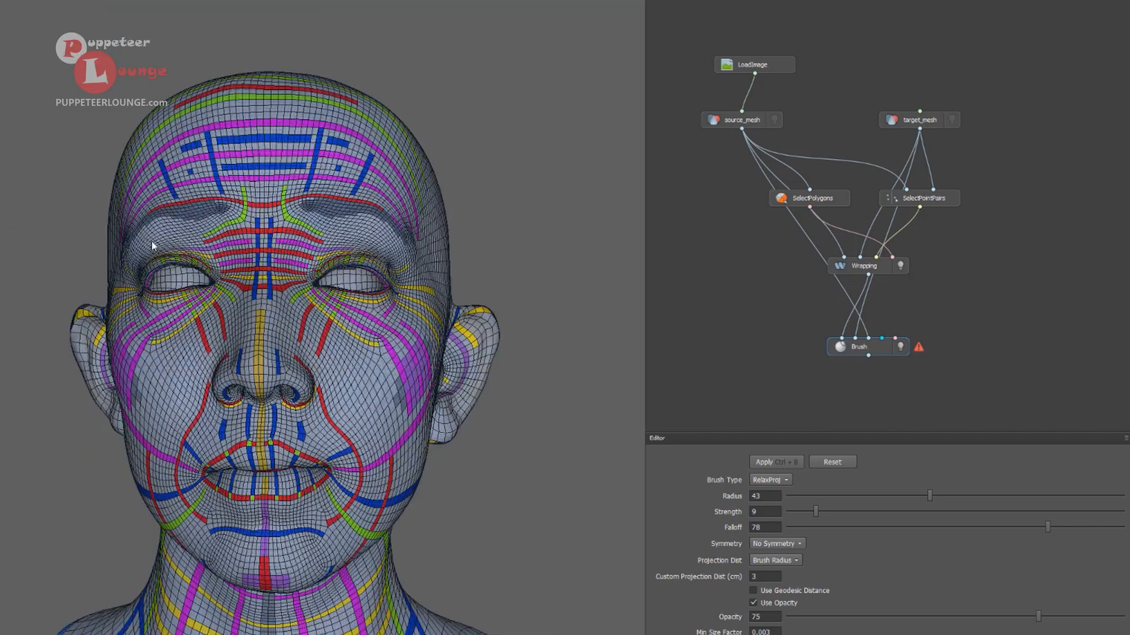
{"action": "middle_click_drag", "start_coordinate": [308, 444], "coordinate": [282, 366], "text": "alt"}
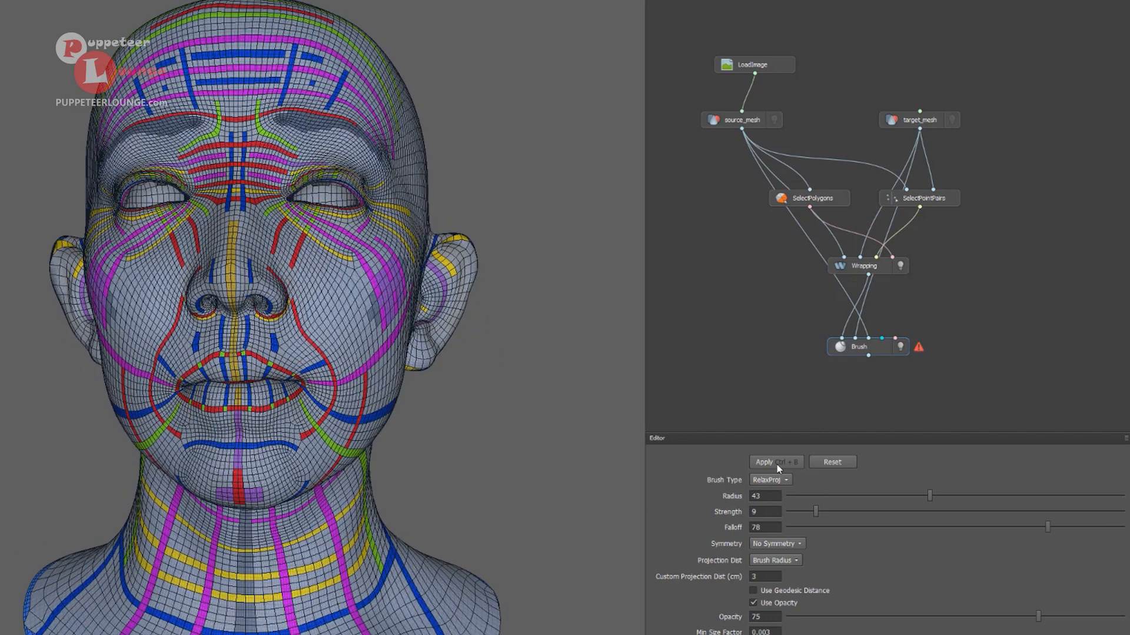
{"action": "left_click", "coordinate": [776, 463]}
{"action": "key", "text": "Tab"}
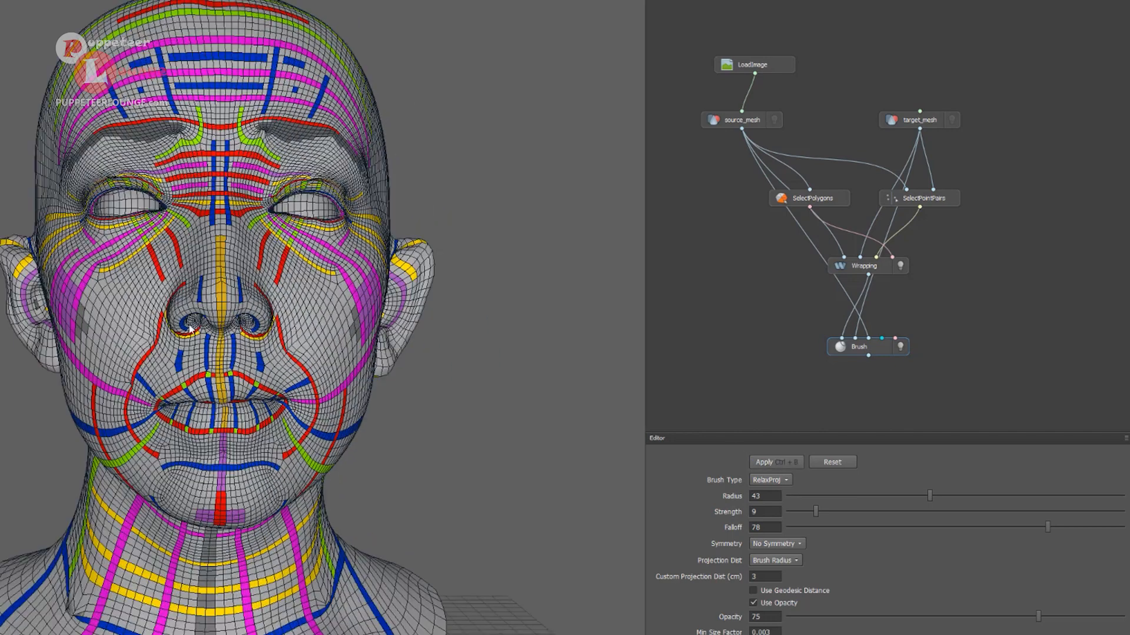
Toggle the display of the Wrapping node's result to compare it with the brushed head
{"action": "left_click", "coordinate": [898, 267]}
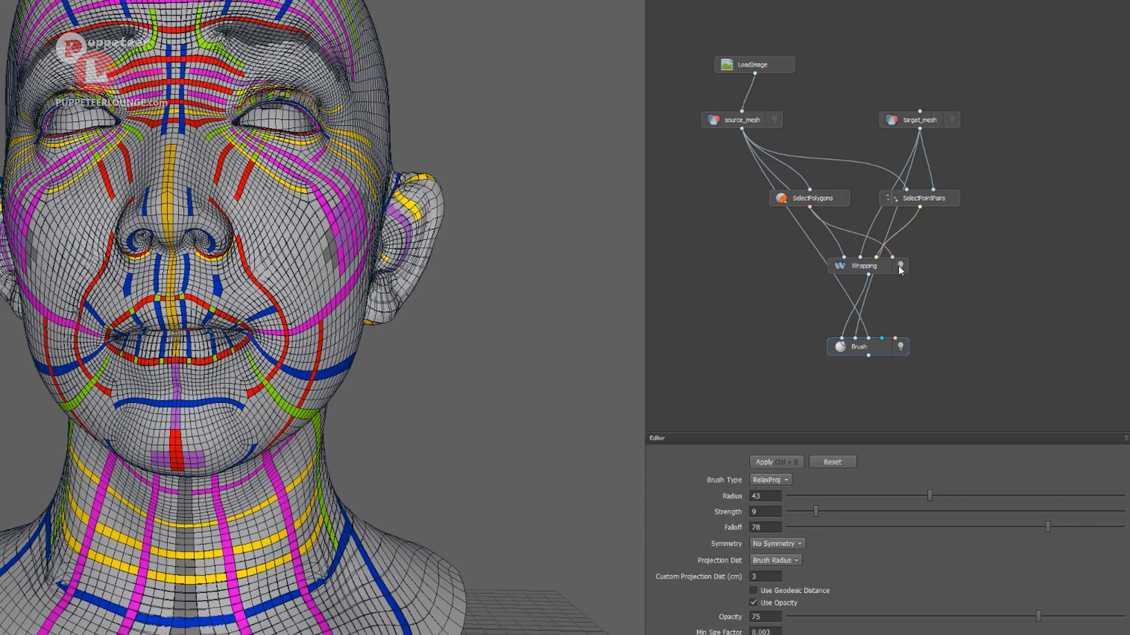
{"action": "left_click", "coordinate": [898, 266]}
{"action": "scroll", "coordinate": [427, 362], "scroll_direction": "down", "scroll_amount": 3}
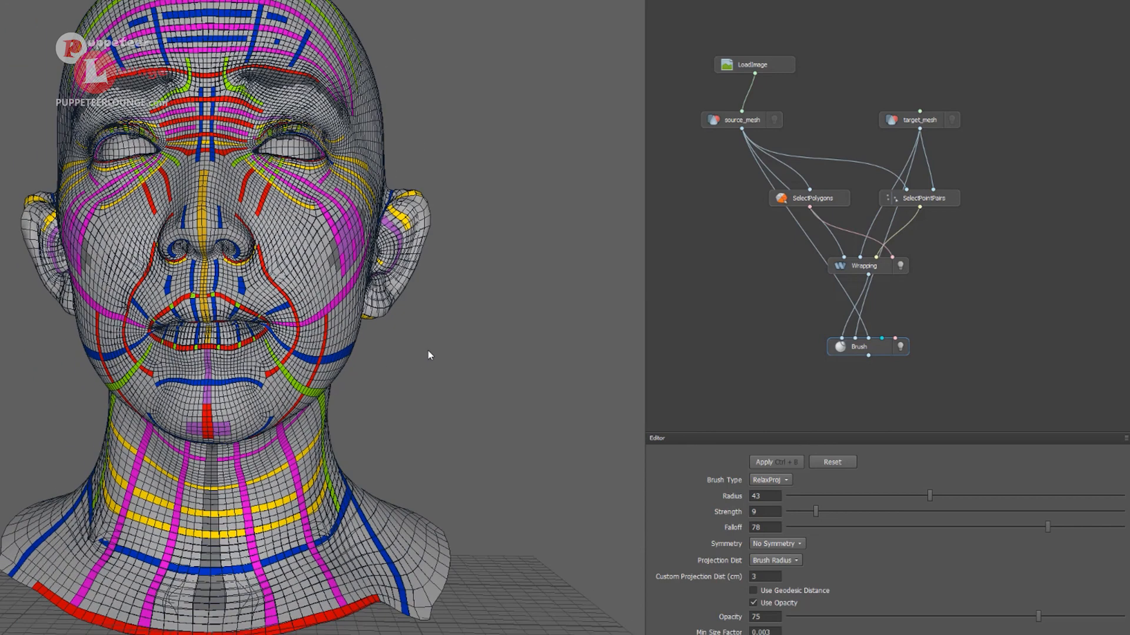
Add a Blendshapes node below the Brush node and connect the source mesh and the Brush output to it
{"action": "middle_click_drag", "start_coordinate": [429, 356], "coordinate": [417, 371]}
{"action": "right_click", "coordinate": [944, 393]}
{"action": "type", "text": "blend"}
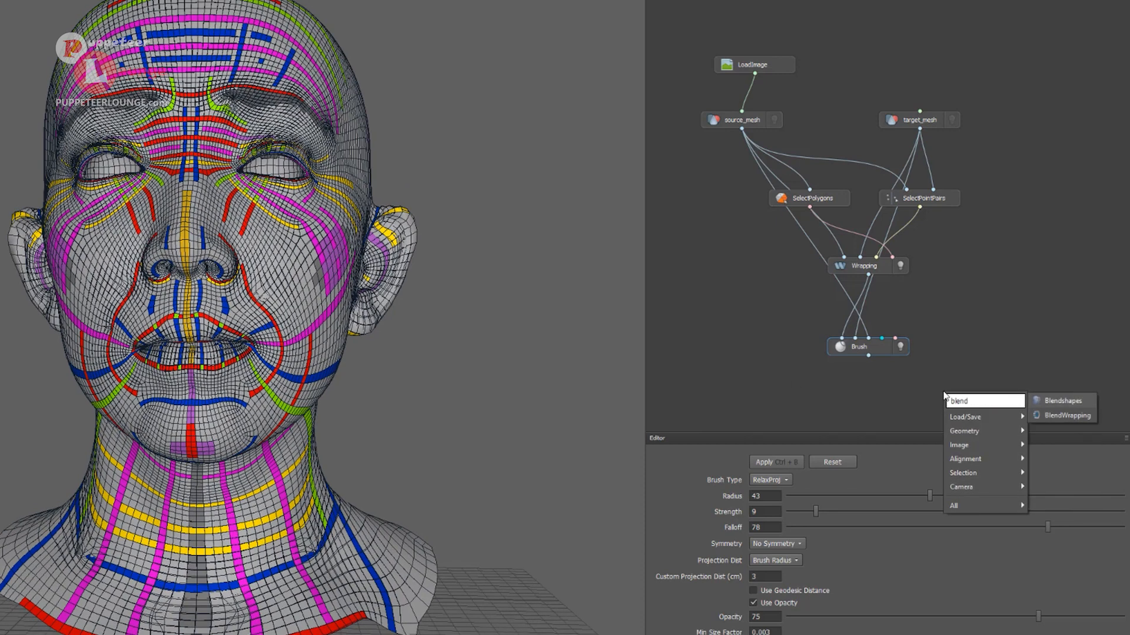
{"action": "left_click", "coordinate": [1053, 401]}
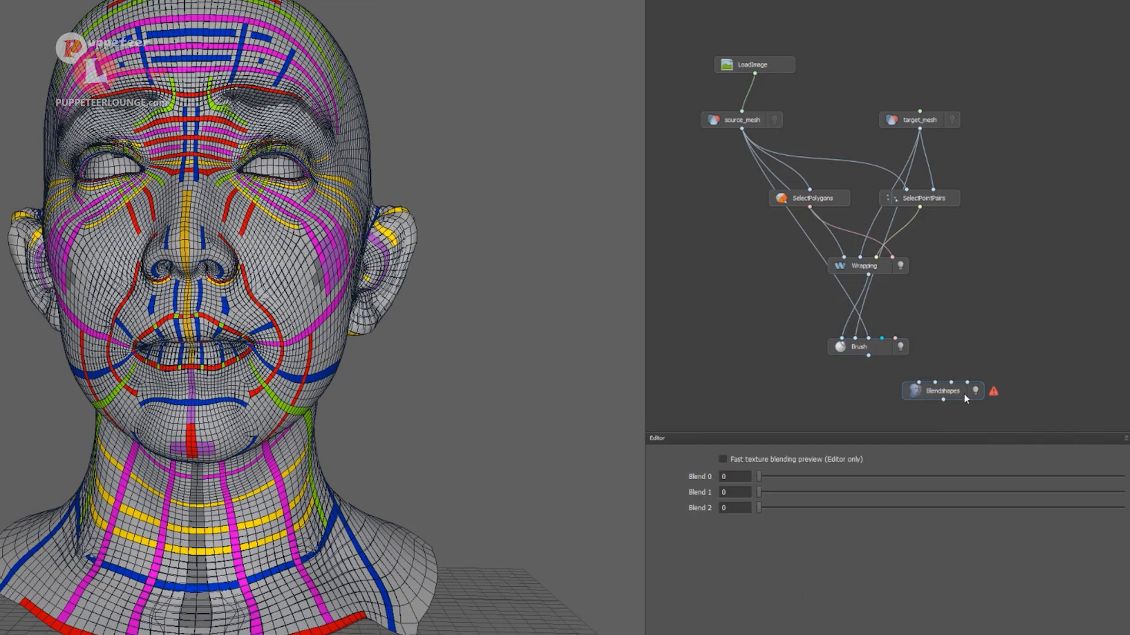
{"action": "mouse_move", "coordinate": [933, 394]}
{"action": "left_mouse_down"}
{"action": "mouse_move", "coordinate": [850, 396]}
{"action": "mouse_move", "coordinate": [861, 395]}
{"action": "left_mouse_up"}
{"action": "middle_click_drag", "start_coordinate": [768, 345], "coordinate": [751, 308]}
{"action": "mouse_move", "coordinate": [725, 91]}
{"action": "left_mouse_down"}
{"action": "mouse_move", "coordinate": [731, 260]}
{"action": "mouse_move", "coordinate": [721, 90]}
{"action": "mouse_move", "coordinate": [794, 328]}
{"action": "mouse_move", "coordinate": [859, 366]}
{"action": "left_mouse_up"}
{"action": "left_click_drag", "start_coordinate": [850, 319], "coordinate": [842, 352]}
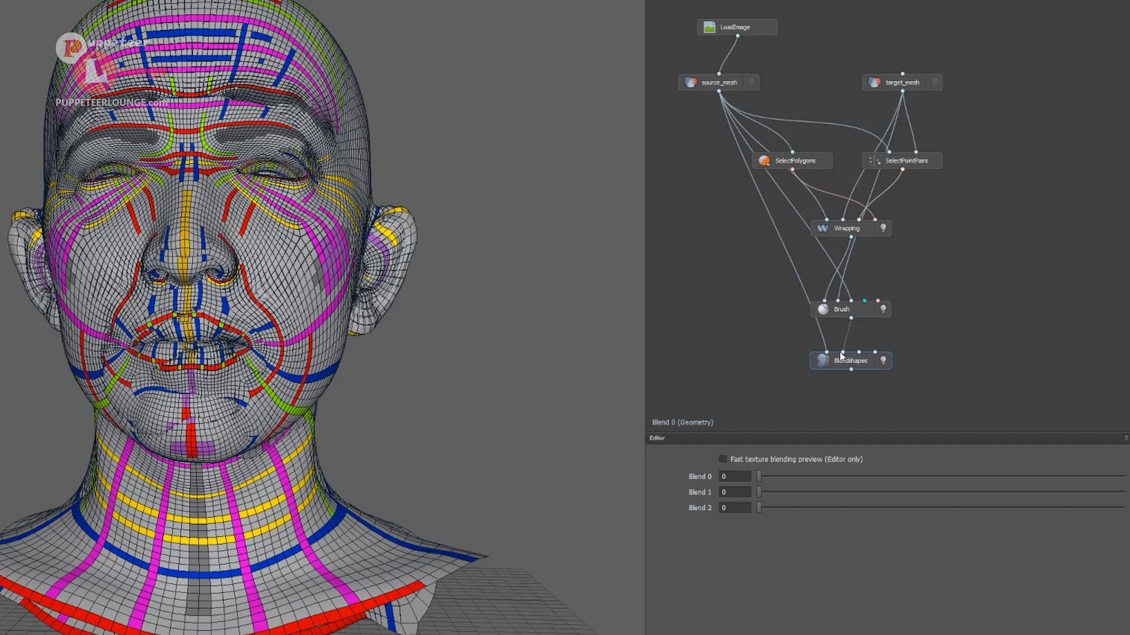
Preview the morph between the source mesh and the brushed head with Blend 0, and delete the Blendshapes node
{"action": "double_click", "coordinate": [866, 366]}
{"action": "left_click_drag", "start_coordinate": [437, 381], "coordinate": [415, 406]}
{"action": "left_click_drag", "start_coordinate": [759, 477], "coordinate": [943, 476]}
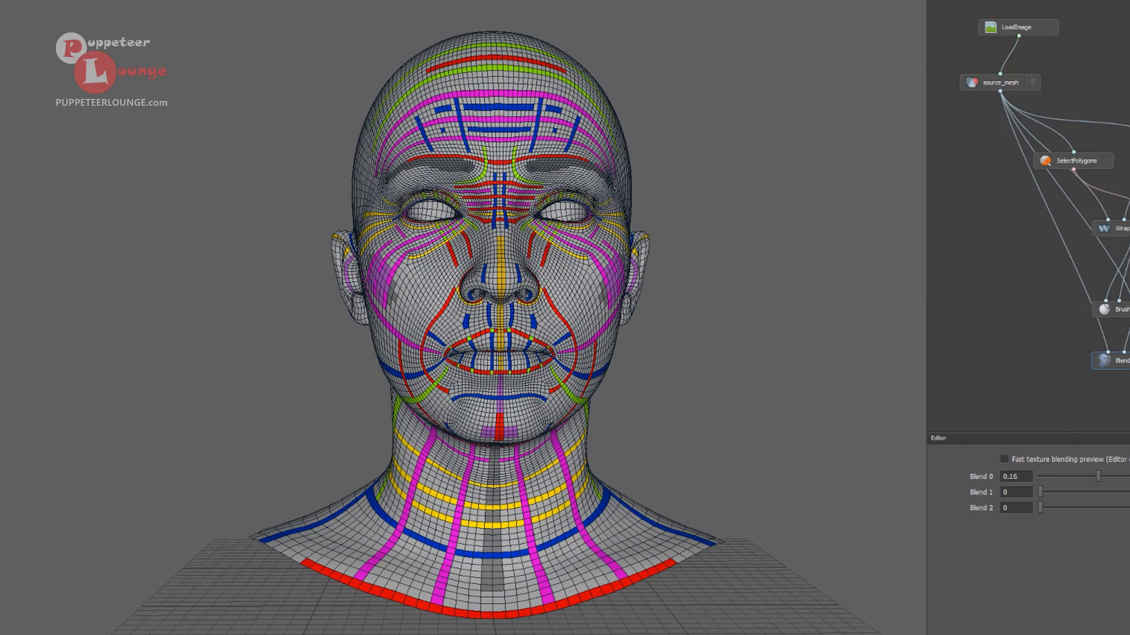
{"action": "left_click_drag", "start_coordinate": [1099, 478], "coordinate": [1007, 442]}
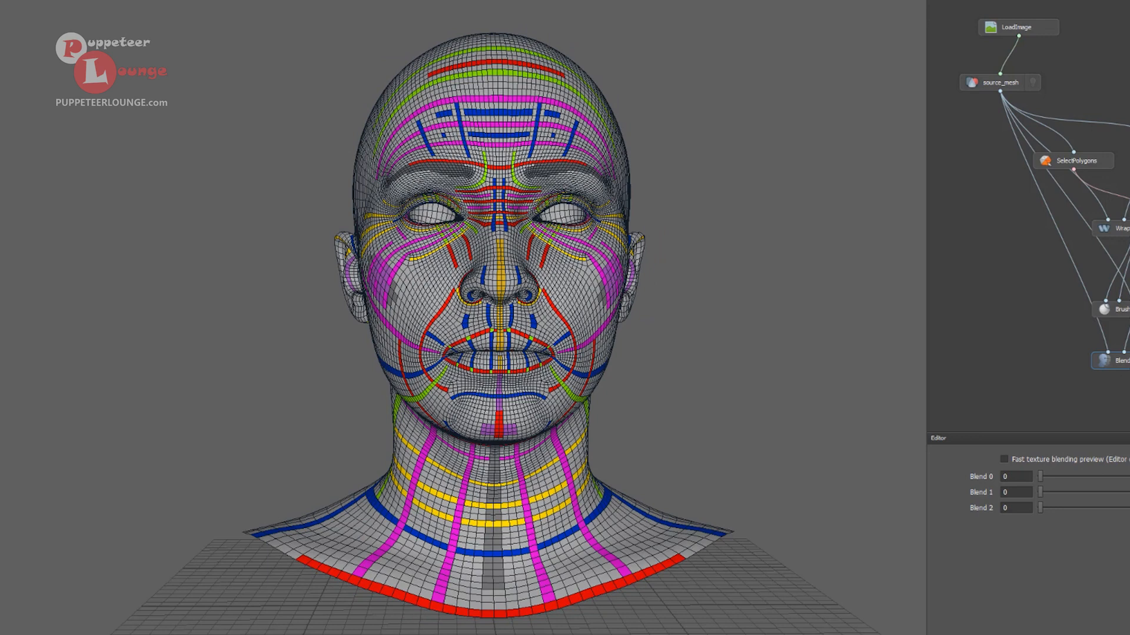
{"action": "key", "text": "Delete"}
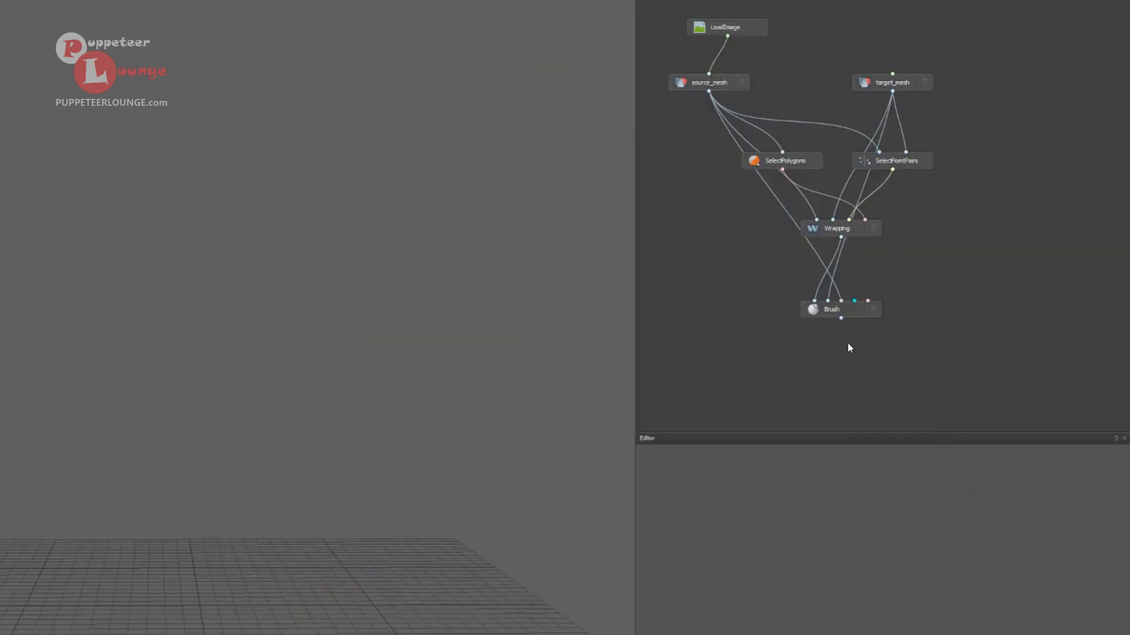
Add a SaveGeom node below the Brush node and connect the Brush output to it
{"action": "key", "text": "Tab"}
{"action": "type", "text": "sa"}
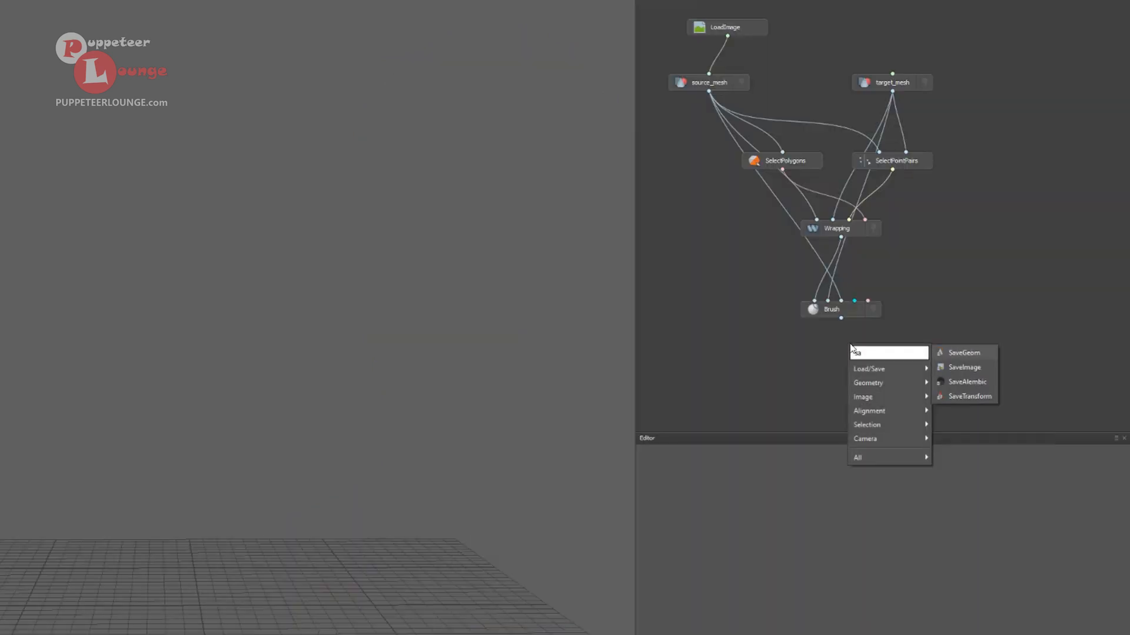
{"action": "left_click", "coordinate": [962, 357]}
{"action": "mouse_move", "coordinate": [849, 351]}
{"action": "left_mouse_down"}
{"action": "mouse_move", "coordinate": [860, 377]}
{"action": "mouse_move", "coordinate": [841, 319]}
{"action": "left_mouse_up"}
Set the SaveGeom output file to the existing target_mesh_wrap3d in the final_mesh folder
{"action": "left_click", "coordinate": [1090, 461]}
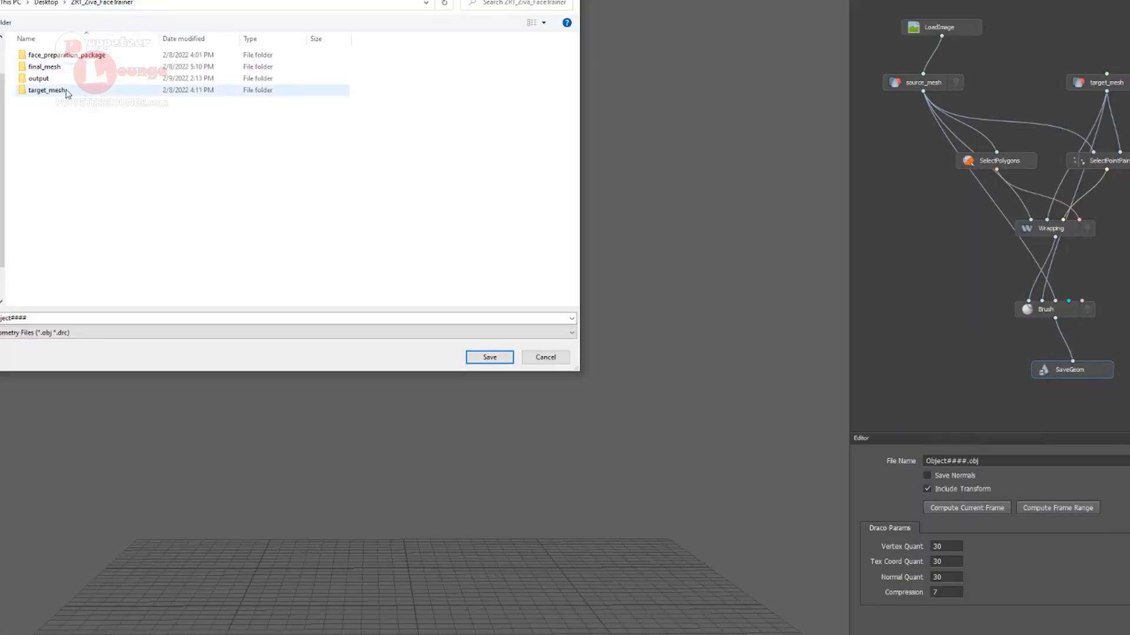
{"action": "double_click", "coordinate": [44, 66]}
{"action": "left_click", "coordinate": [45, 69]}
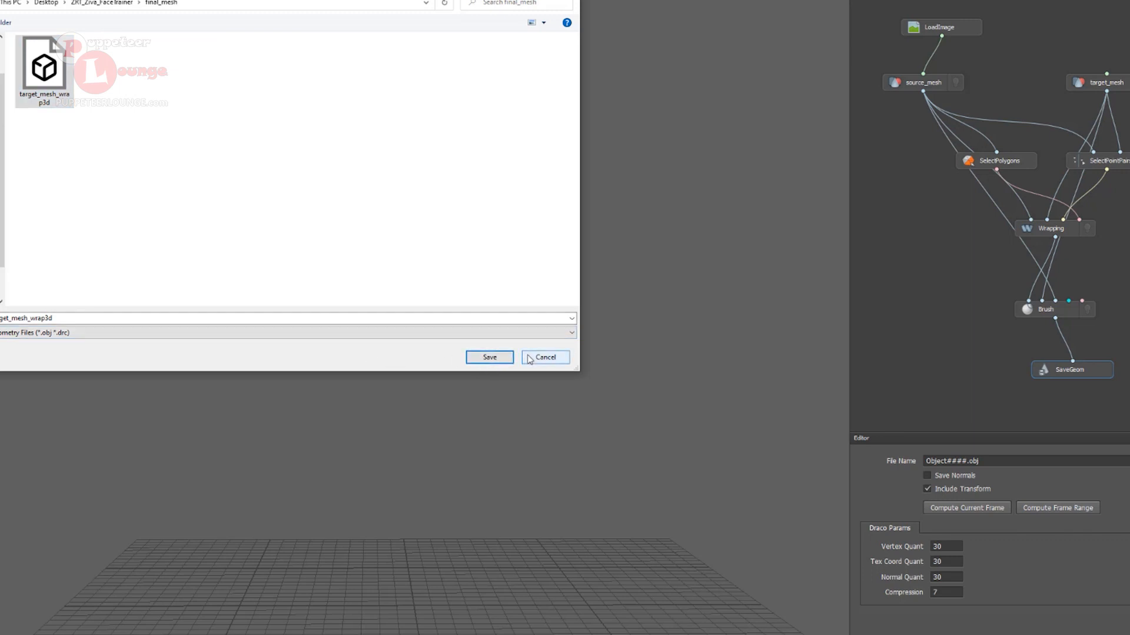
{"action": "left_click", "coordinate": [488, 357]}
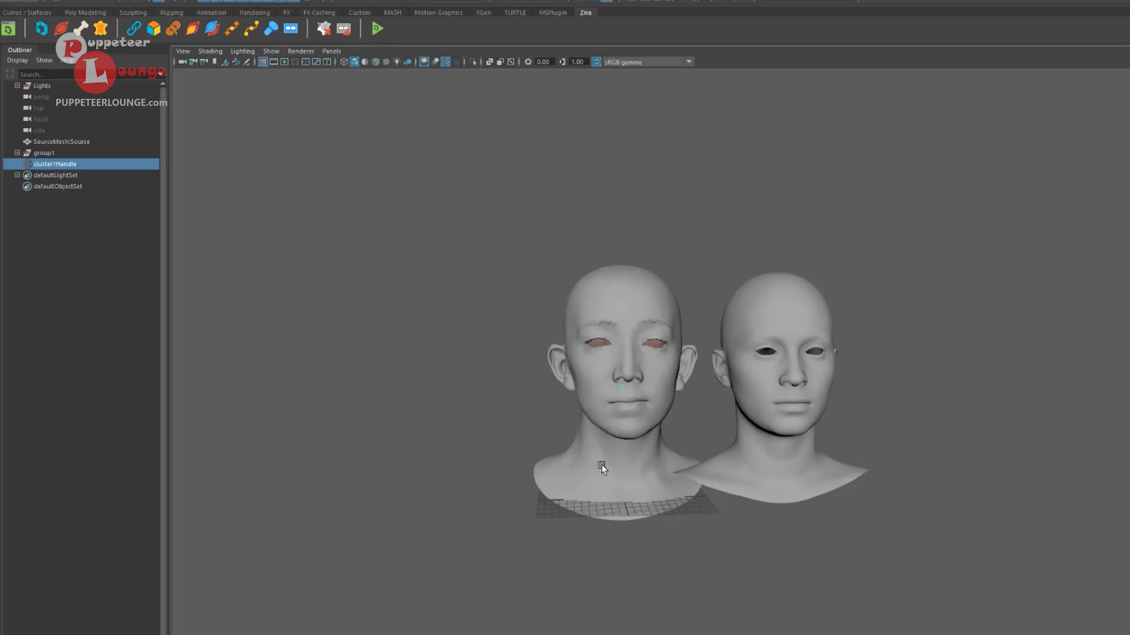
Switch to Maya, import the target_mesh_wrap3d geometry and move it along X to about -21.6, beside the target head
{"action": "mouse_move", "coordinate": [600, 462]}
{"action": "middle_mouse_down", "text": "alt"}
{"action": "mouse_move", "coordinate": [538, 467]}
{"action": "mouse_move", "coordinate": [612, 474]}
{"action": "middle_mouse_up", "text": "alt"}
{"action": "right_click_drag", "start_coordinate": [613, 474], "coordinate": [620, 474], "text": "alt"}
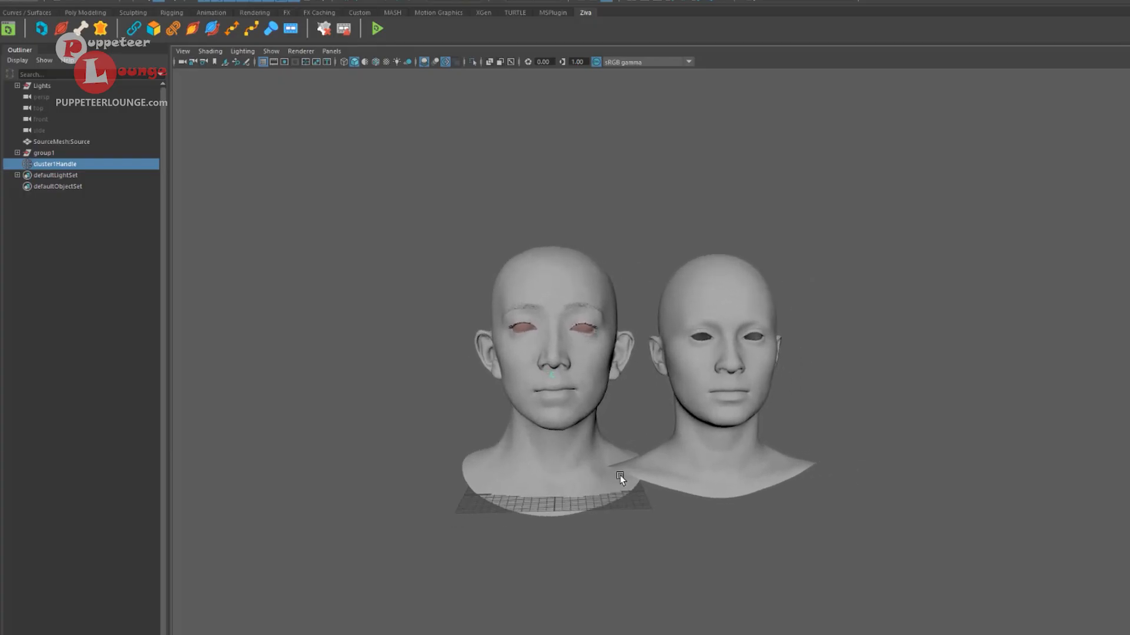
{"action": "left_click_drag", "start_coordinate": [619, 475], "coordinate": [587, 476], "text": "alt"}
{"action": "right_click_drag", "start_coordinate": [539, 347], "coordinate": [513, 340], "text": "alt"}
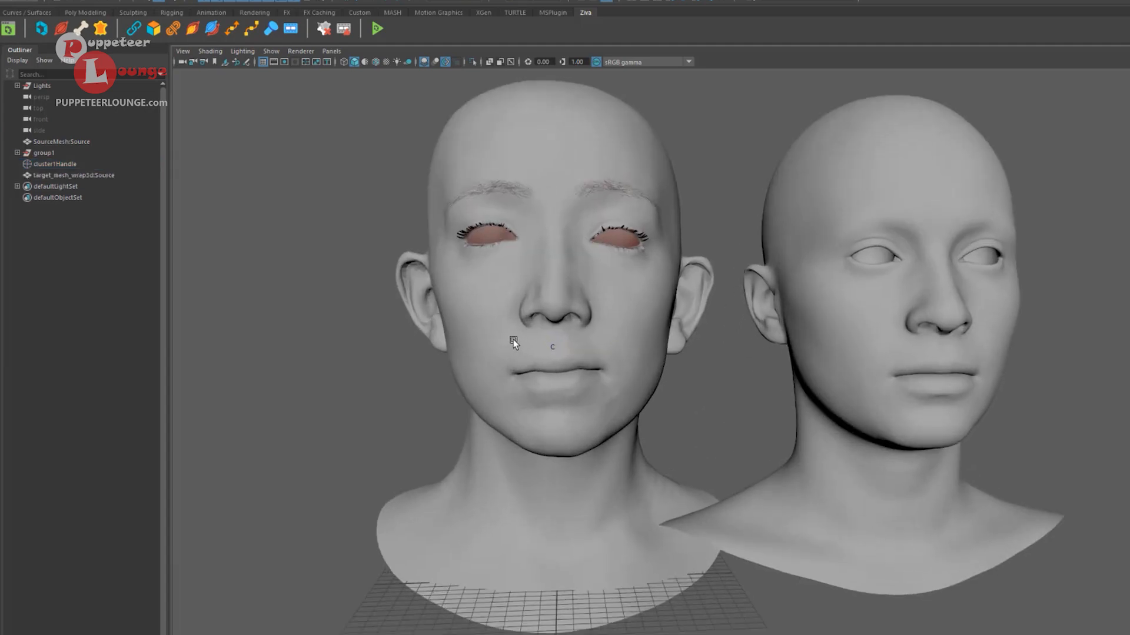
{"action": "middle_click_drag", "start_coordinate": [513, 340], "coordinate": [531, 344], "text": "alt"}
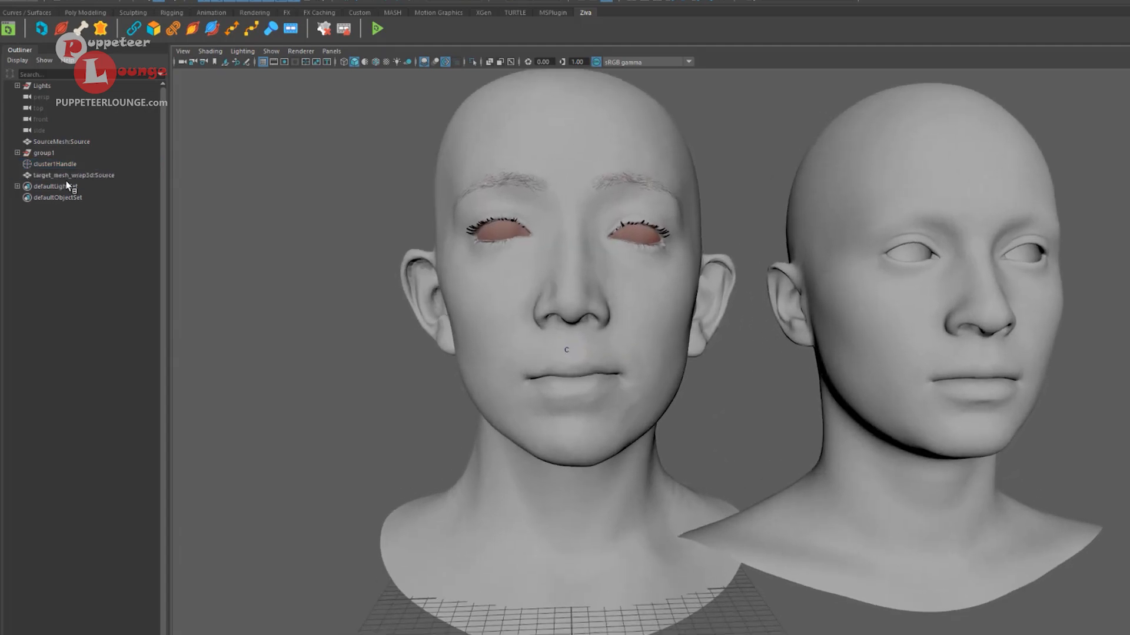
{"action": "left_click", "coordinate": [85, 175]}
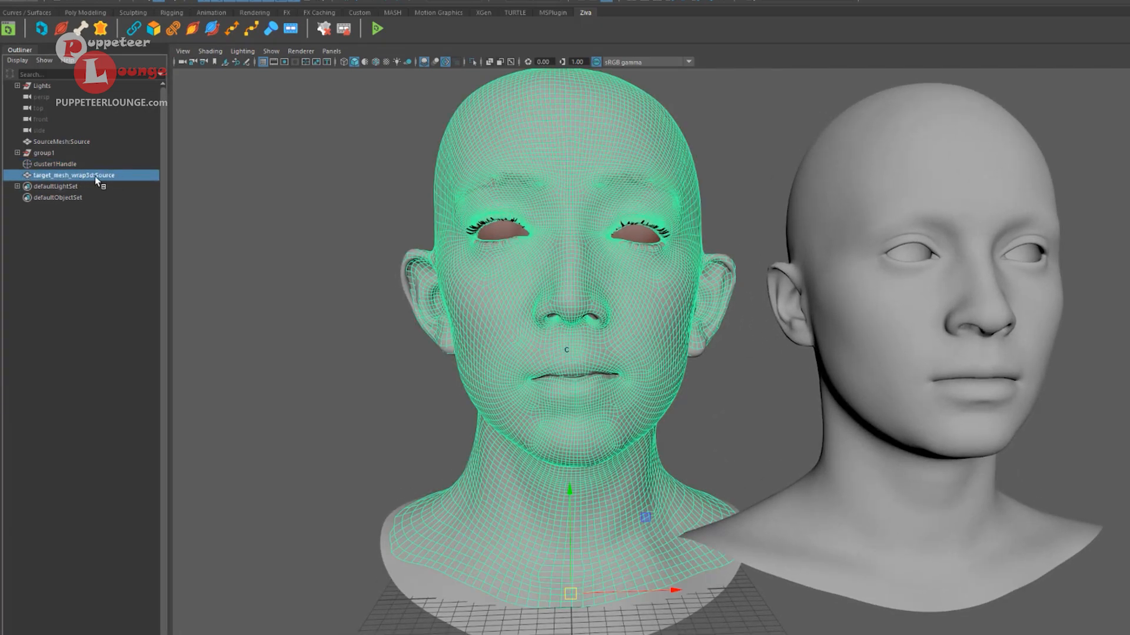
{"action": "right_click_drag", "start_coordinate": [716, 419], "coordinate": [669, 416], "text": "alt"}
{"action": "left_click_drag", "start_coordinate": [709, 537], "coordinate": [513, 427]}
{"action": "right_click_drag", "start_coordinate": [513, 424], "coordinate": [550, 420], "text": "alt"}
{"action": "middle_click_drag", "start_coordinate": [550, 420], "coordinate": [601, 425], "text": "alt"}
Create a blend shape on the wrapped mesh with the source mesh as its target
{"action": "left_click", "coordinate": [711, 341]}
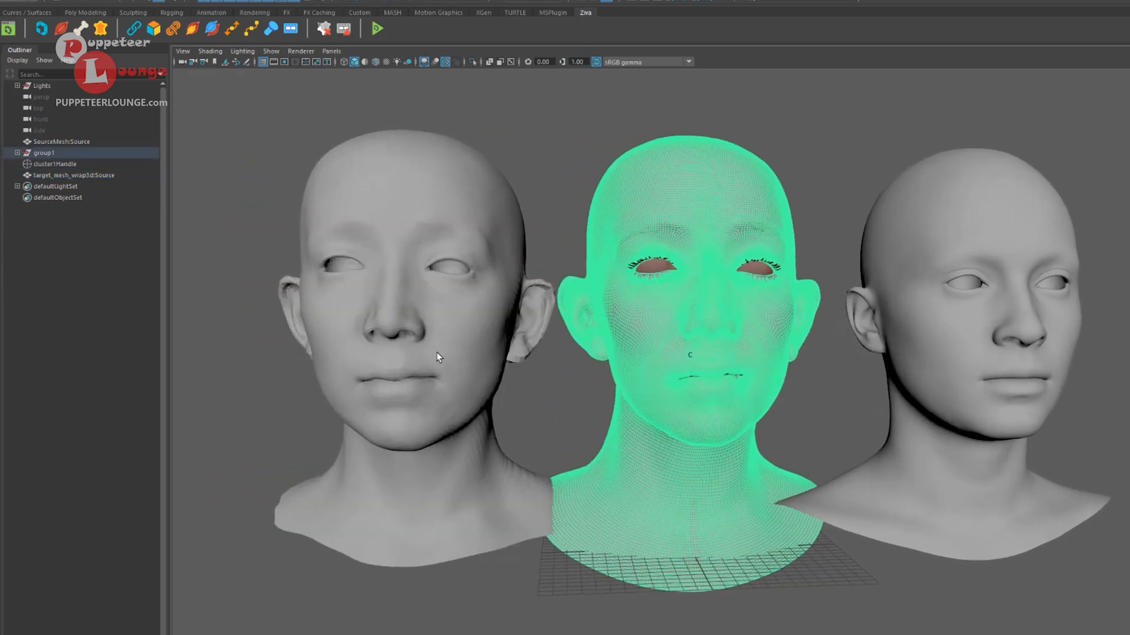
{"action": "left_click", "coordinate": [441, 356]}
{"action": "left_click", "coordinate": [946, 376]}
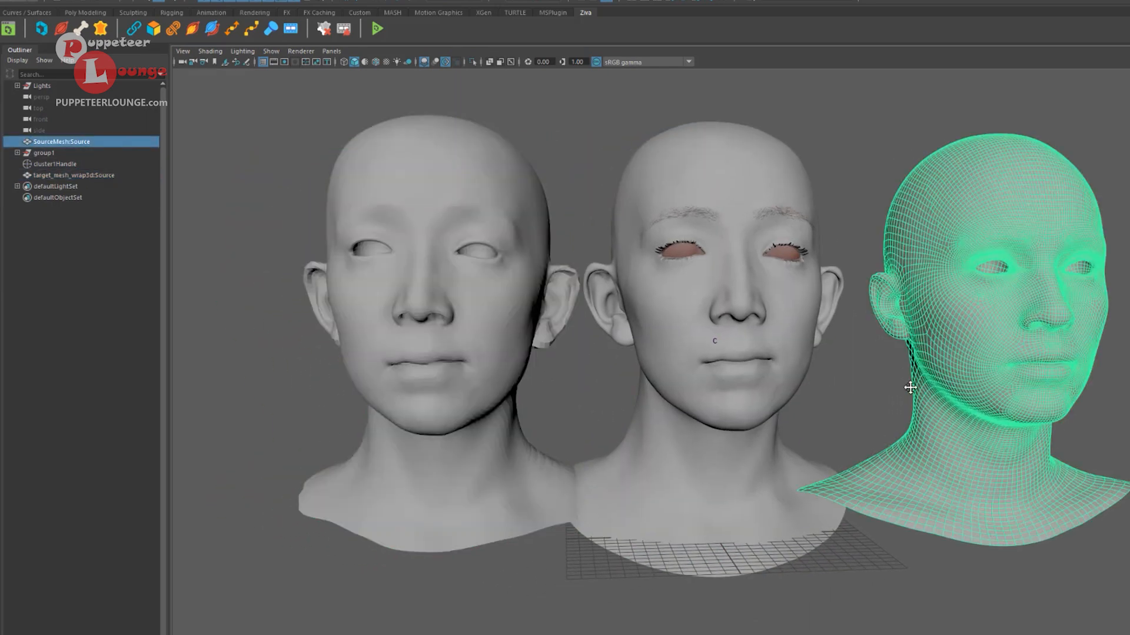
{"action": "middle_click_drag", "start_coordinate": [908, 383], "coordinate": [890, 400], "text": "alt"}
{"action": "left_click", "coordinate": [479, 353], "text": "shift"}
{"action": "left_click", "coordinate": [15, 2]}
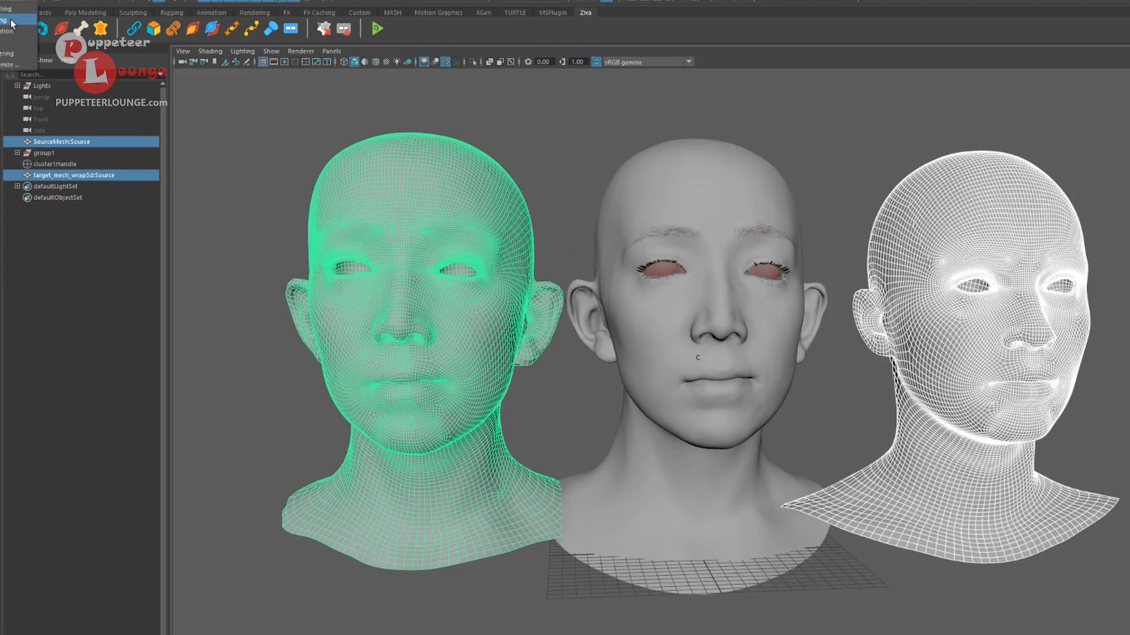
{"action": "left_click", "coordinate": [11, 21]}
{"action": "left_click", "coordinate": [235, 1]}
{"action": "left_click", "coordinate": [239, 10]}
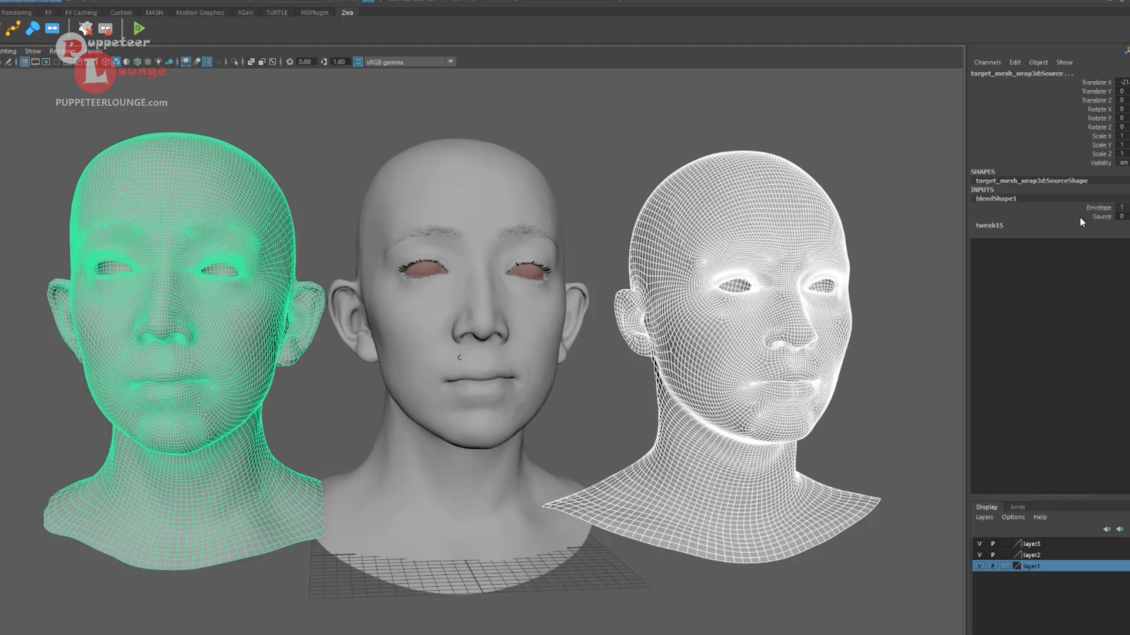
Preview the morph of the wrapped mesh by varying the blend shape's Source weight
{"action": "left_click", "coordinate": [1082, 218]}
{"action": "mouse_move", "coordinate": [388, 355]}
{"action": "middle_mouse_down"}
{"action": "mouse_move", "coordinate": [531, 355]}
{"action": "mouse_move", "coordinate": [408, 351]}
{"action": "mouse_move", "coordinate": [449, 356]}
{"action": "mouse_move", "coordinate": [418, 355]}
{"action": "middle_mouse_up"}
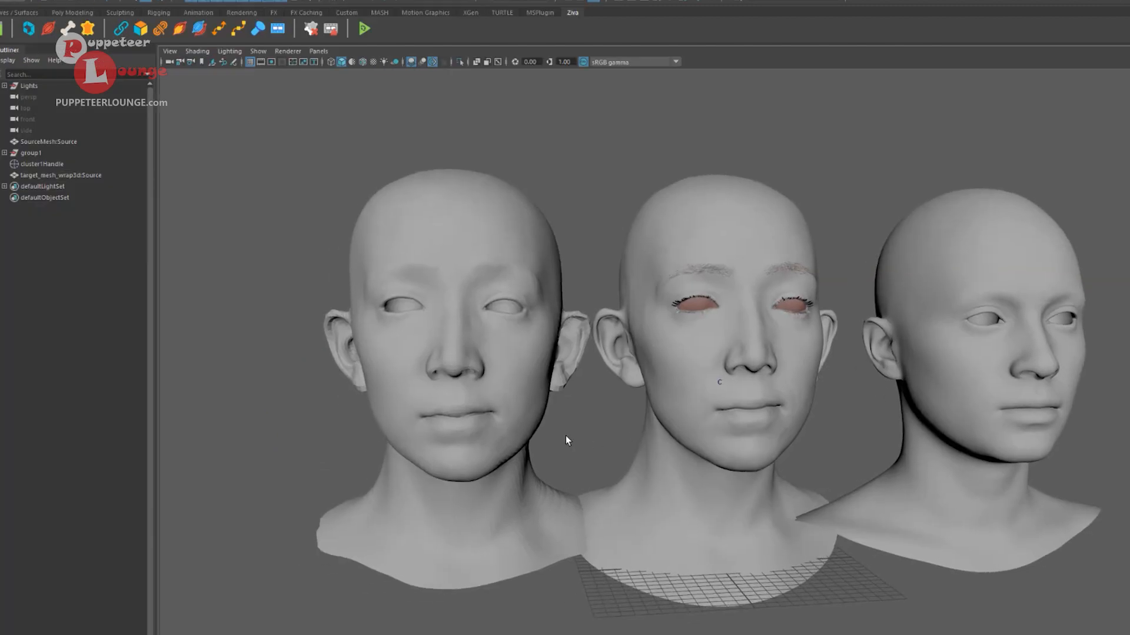
{"action": "left_click_drag", "start_coordinate": [566, 436], "coordinate": [553, 401], "text": "alt"}
Smooth the wrapped mesh to subdivide it and compare it with the target head
{"action": "left_click", "coordinate": [553, 401]}
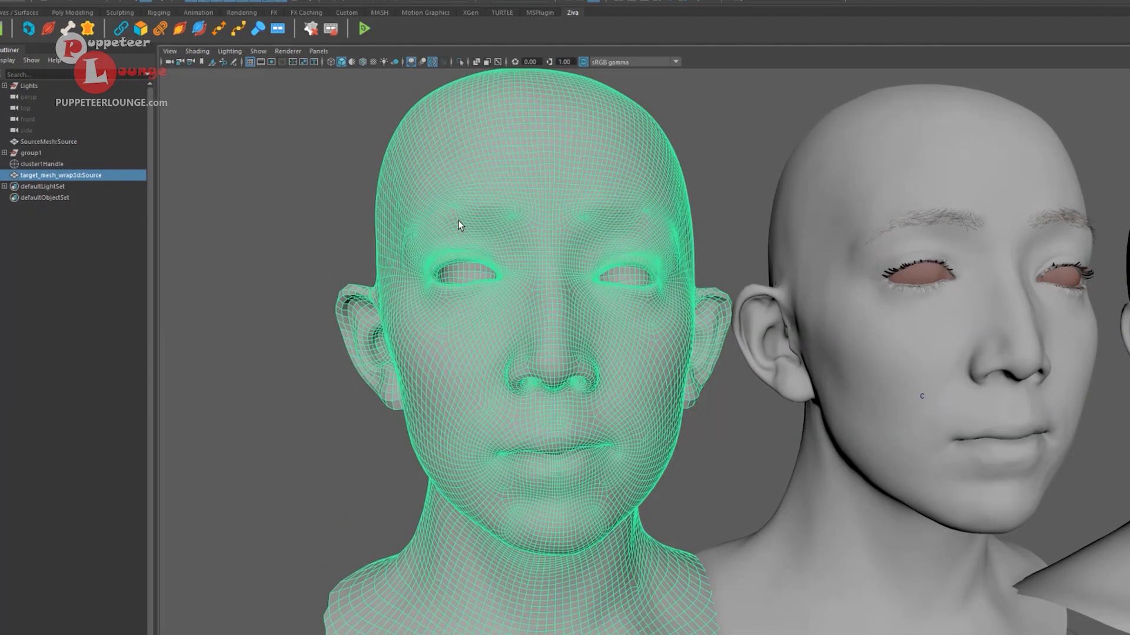
{"action": "right_click_drag", "start_coordinate": [474, 227], "coordinate": [528, 296], "text": "shift"}
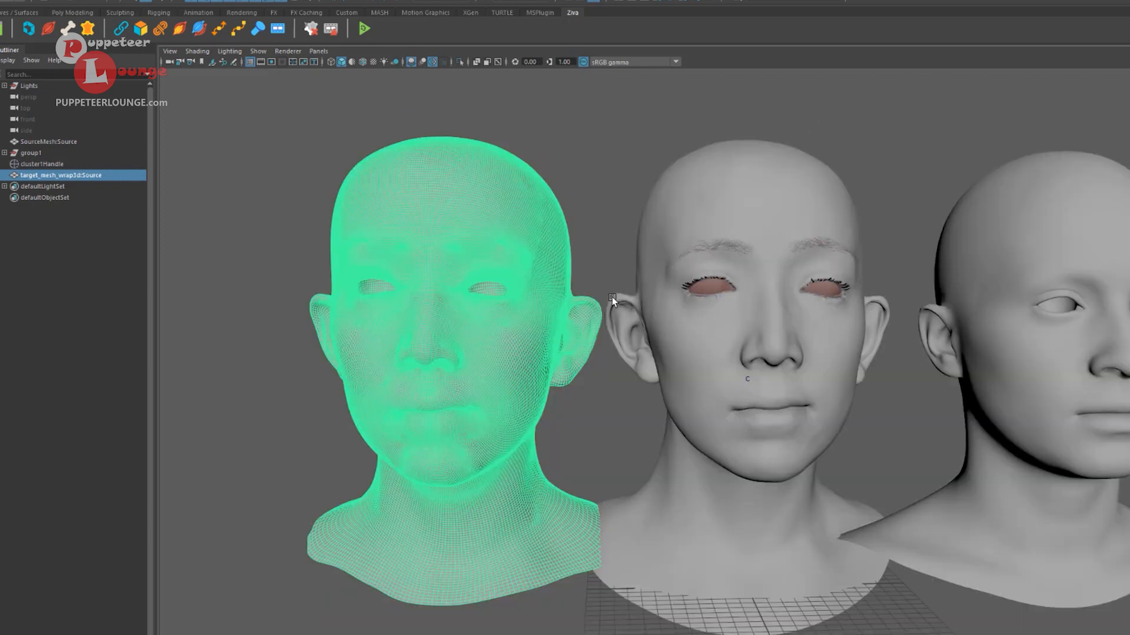
{"action": "left_click", "coordinate": [606, 263]}
{"action": "left_click", "coordinate": [658, 337]}
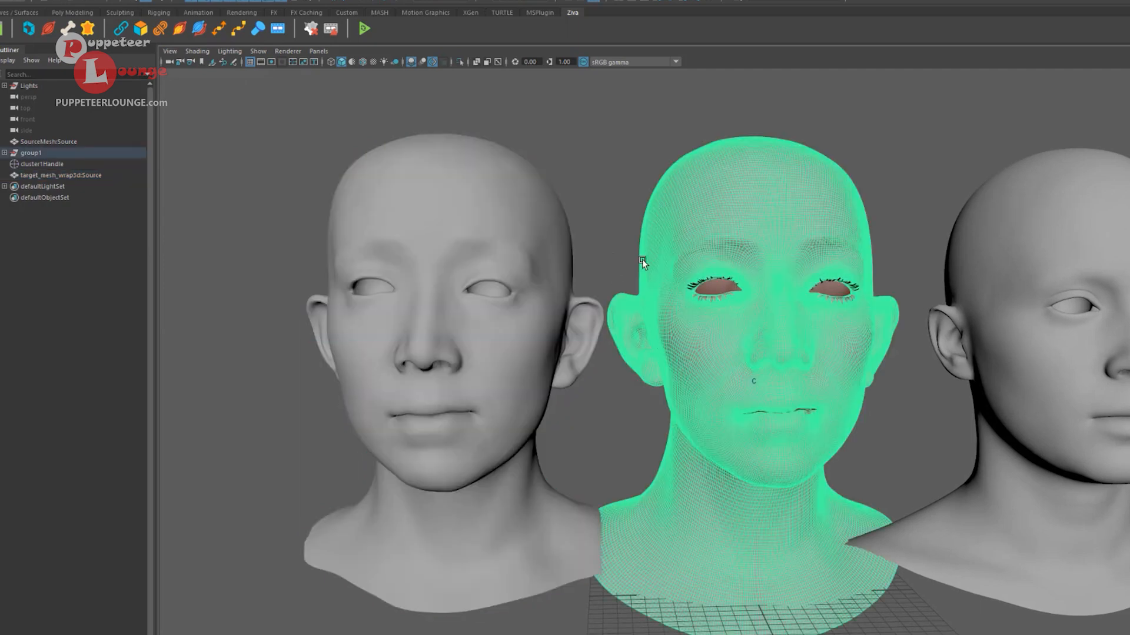
{"action": "left_click", "coordinate": [474, 344]}
{"action": "left_click", "coordinate": [316, 390]}
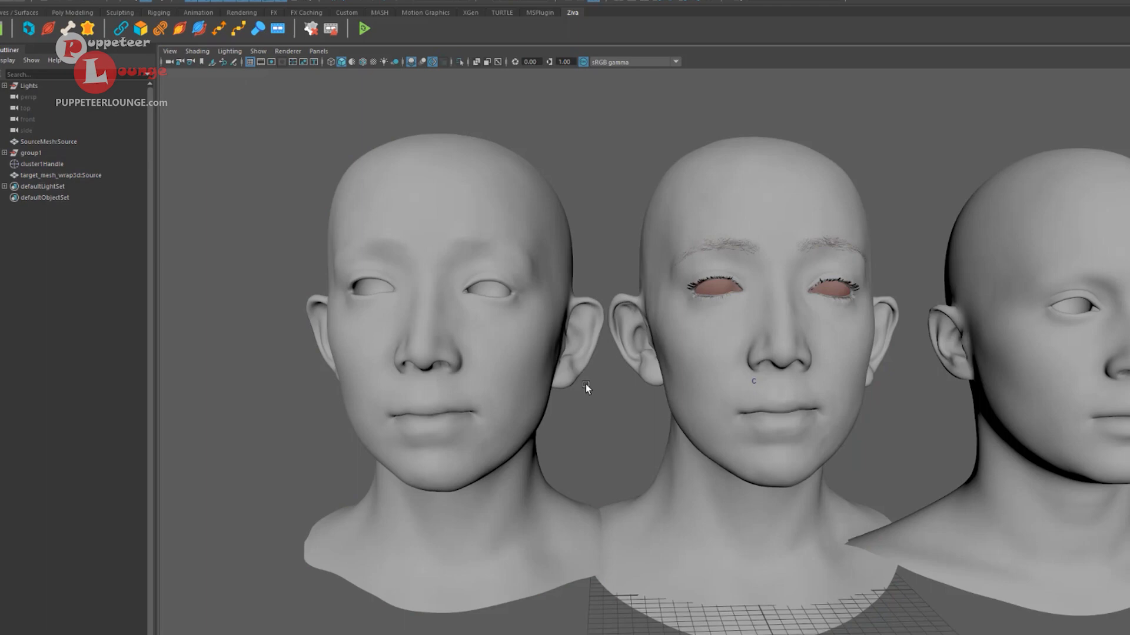
Transfer the vertex positions from the target head onto the smoothed wrapped mesh with Transfer Attributes, after resetting its options
{"action": "left_click", "coordinate": [656, 351]}
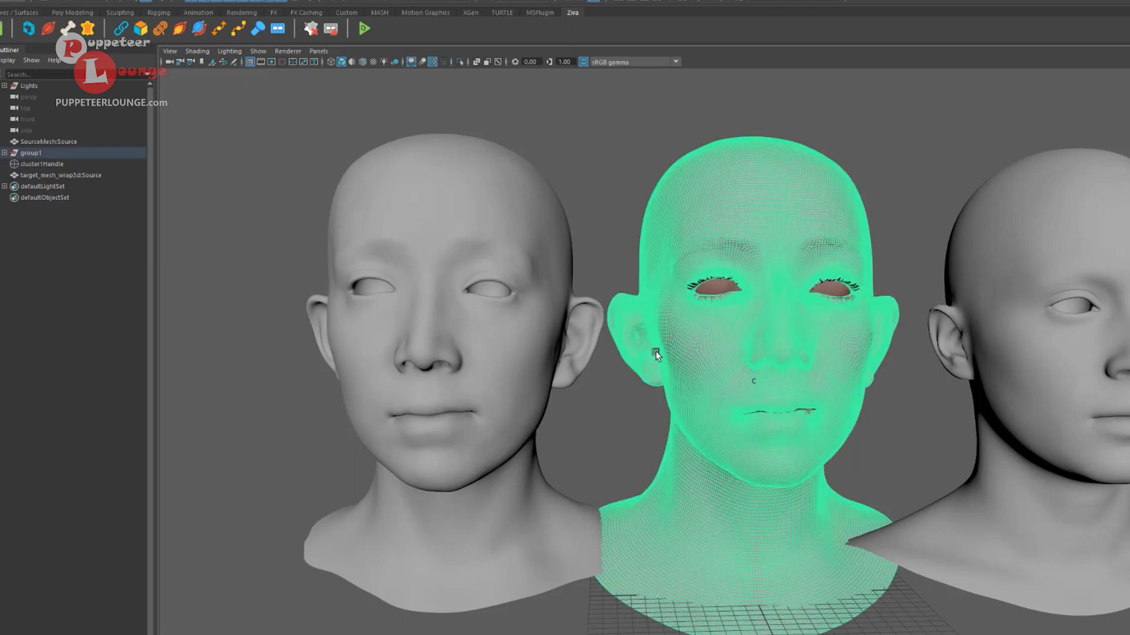
{"action": "left_click", "coordinate": [484, 188], "text": "shift"}
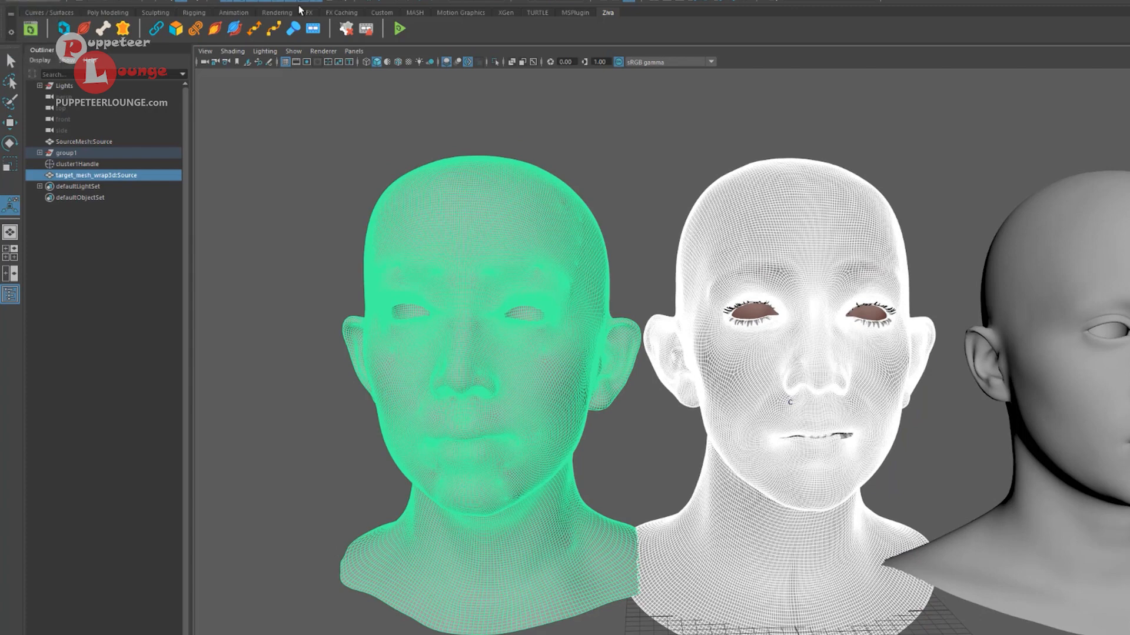
{"action": "left_click", "coordinate": [192, 1]}
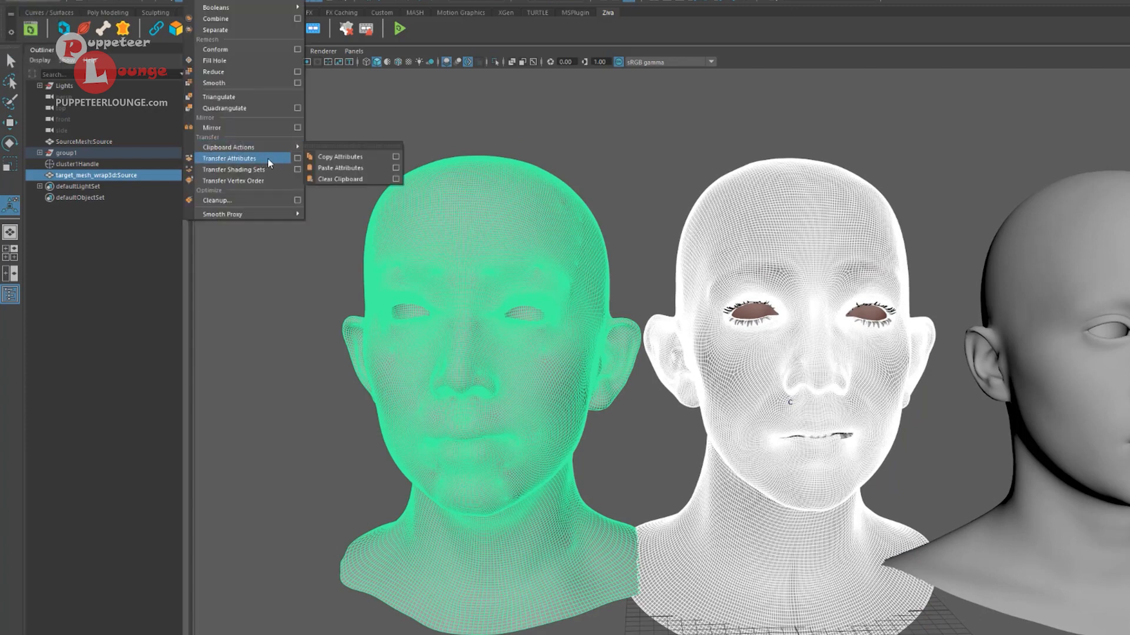
{"action": "left_click", "coordinate": [293, 160]}
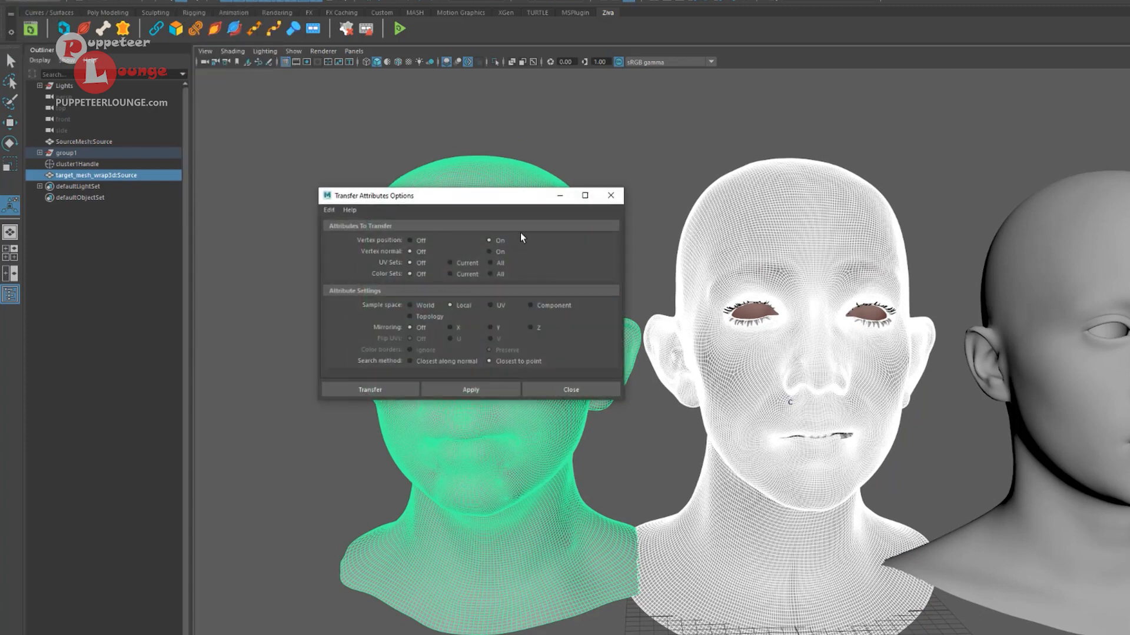
{"action": "left_click", "coordinate": [330, 210]}
{"action": "left_click", "coordinate": [338, 234]}
{"action": "left_click", "coordinate": [488, 241]}
{"action": "left_click", "coordinate": [400, 390]}
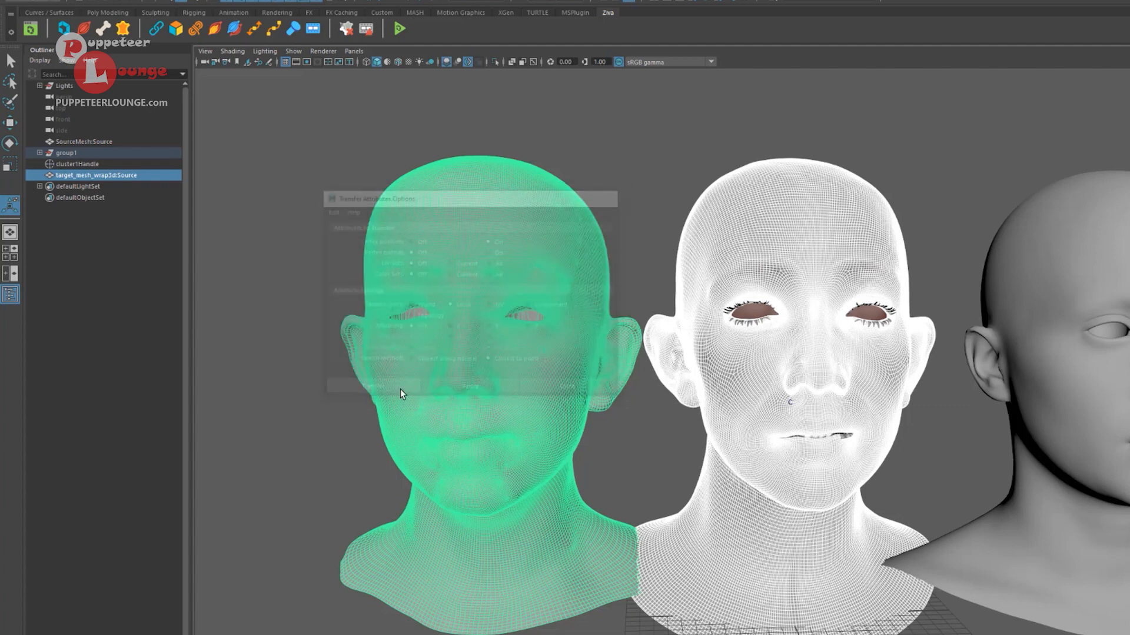
Compare the wrapped mesh's transferred shape with the target head from below
{"action": "left_click_drag", "start_coordinate": [694, 297], "coordinate": [623, 354], "text": "alt"}
{"action": "scroll", "coordinate": [679, 356], "scroll_direction": "down", "scroll_amount": 1}
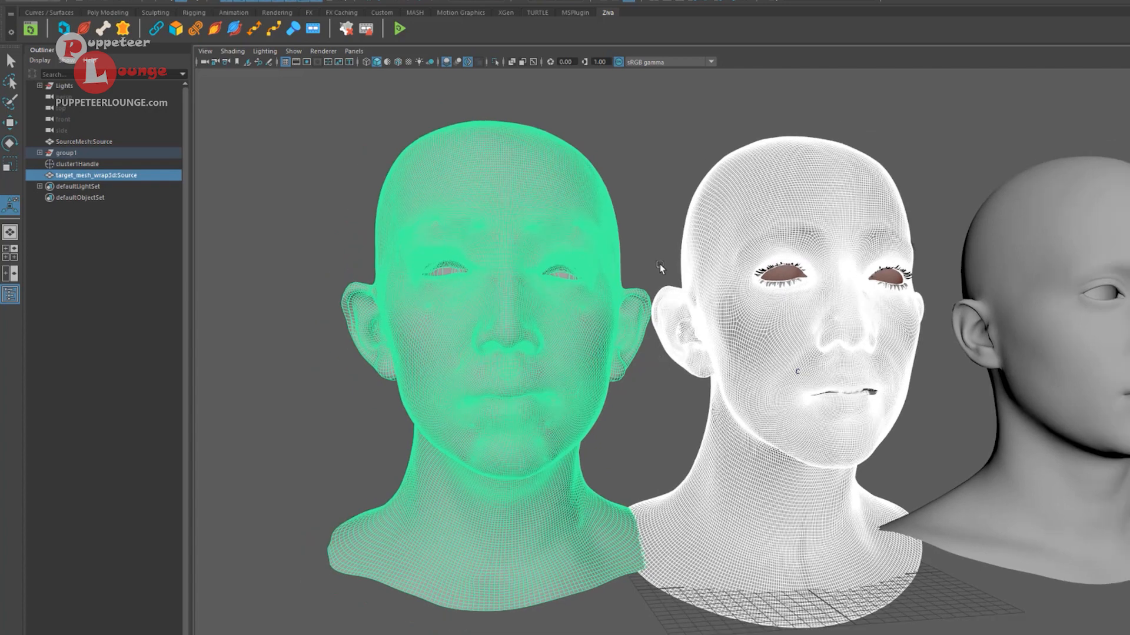
{"action": "left_click", "coordinate": [744, 361]}
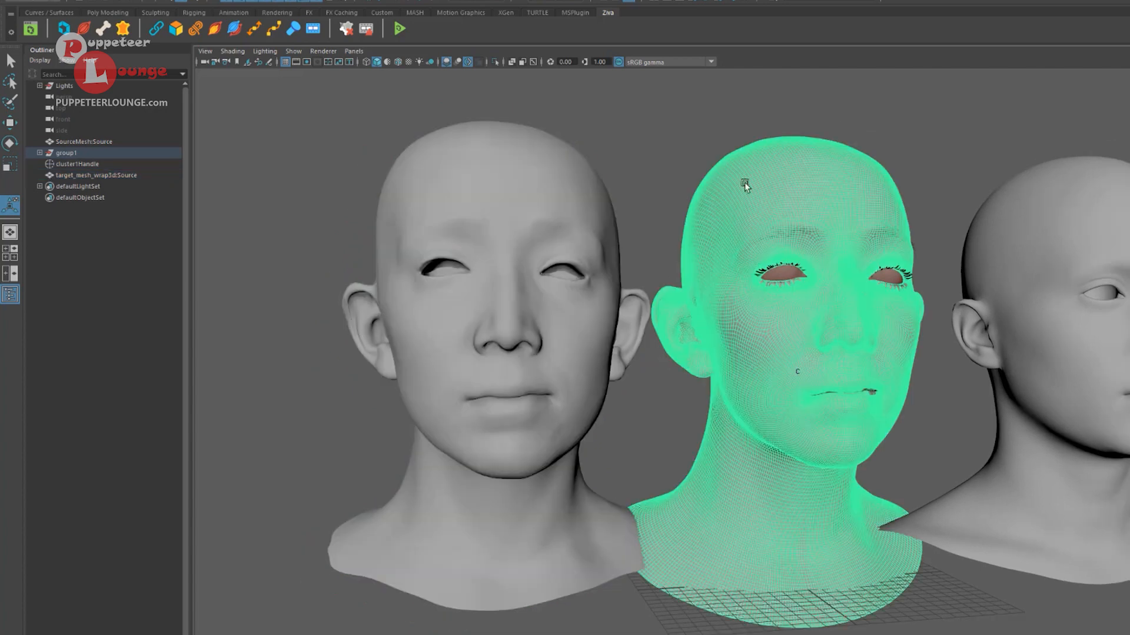
{"action": "middle_click_drag", "start_coordinate": [764, 320], "coordinate": [750, 395], "text": "alt"}
Delete the construction history of the wrapped mesh, including its transferAttributes1 input
{"action": "left_click", "coordinate": [495, 268]}
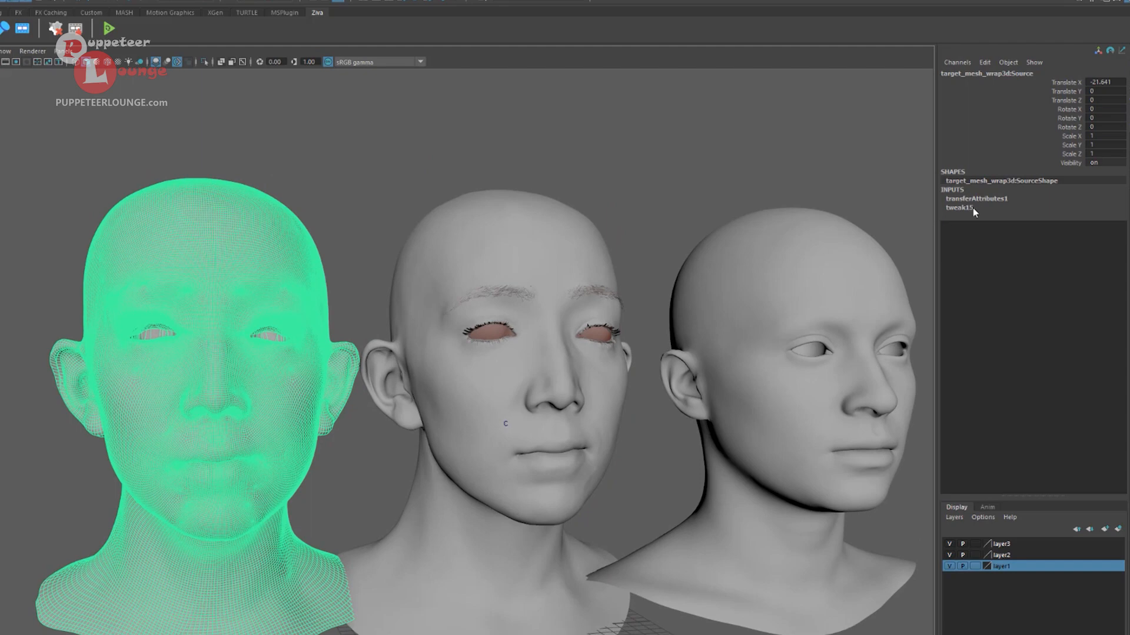
{"action": "left_click", "coordinate": [982, 199]}
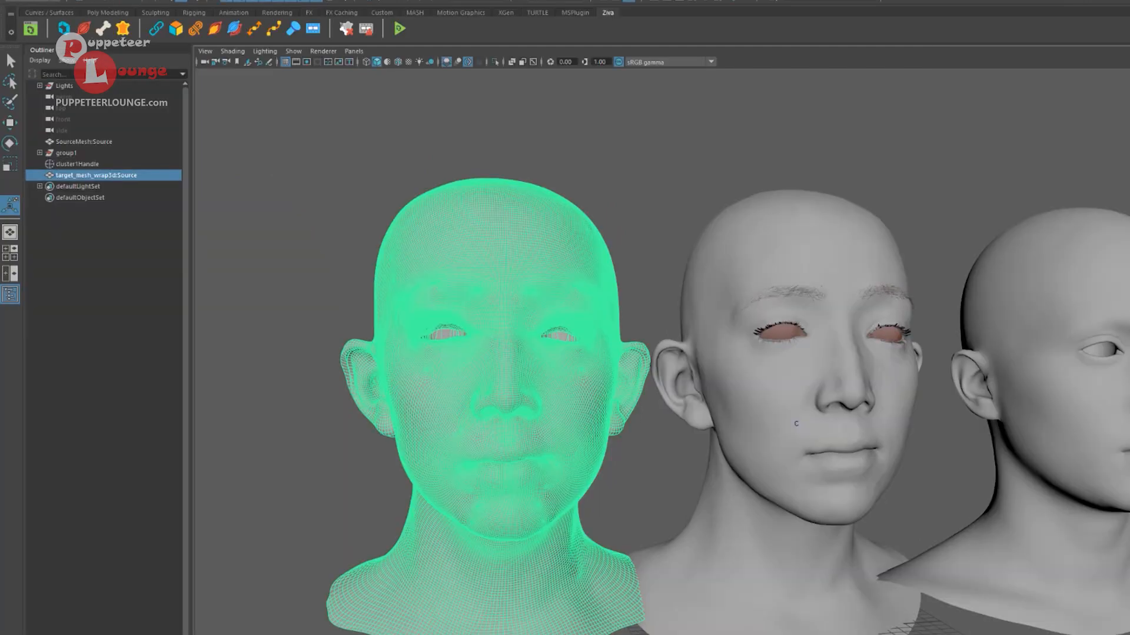
{"action": "left_click", "coordinate": [37, 1]}
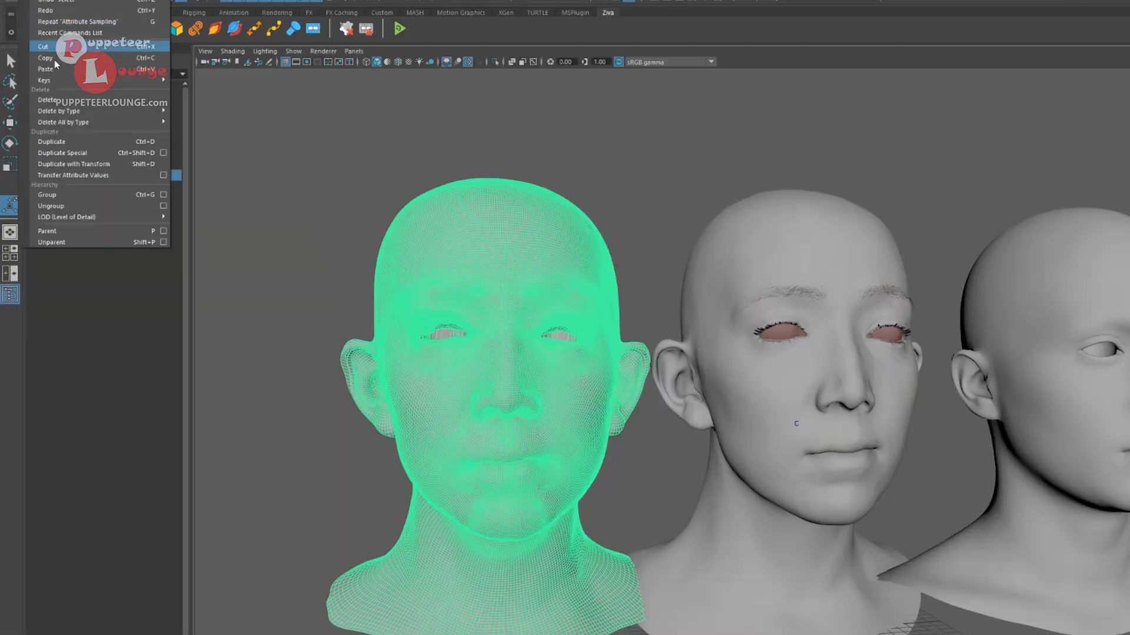
{"action": "mouse_move", "coordinate": [65, 111]}
{"action": "left_click", "coordinate": [200, 120]}
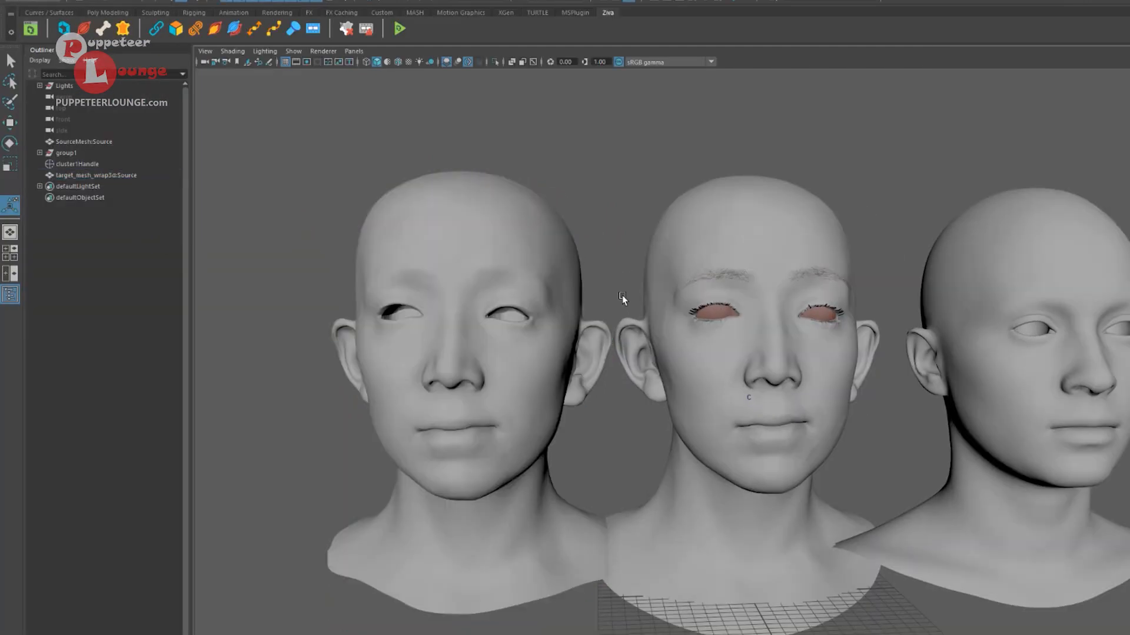
{"action": "left_click_drag", "start_coordinate": [436, 324], "coordinate": [527, 360], "text": "alt"}
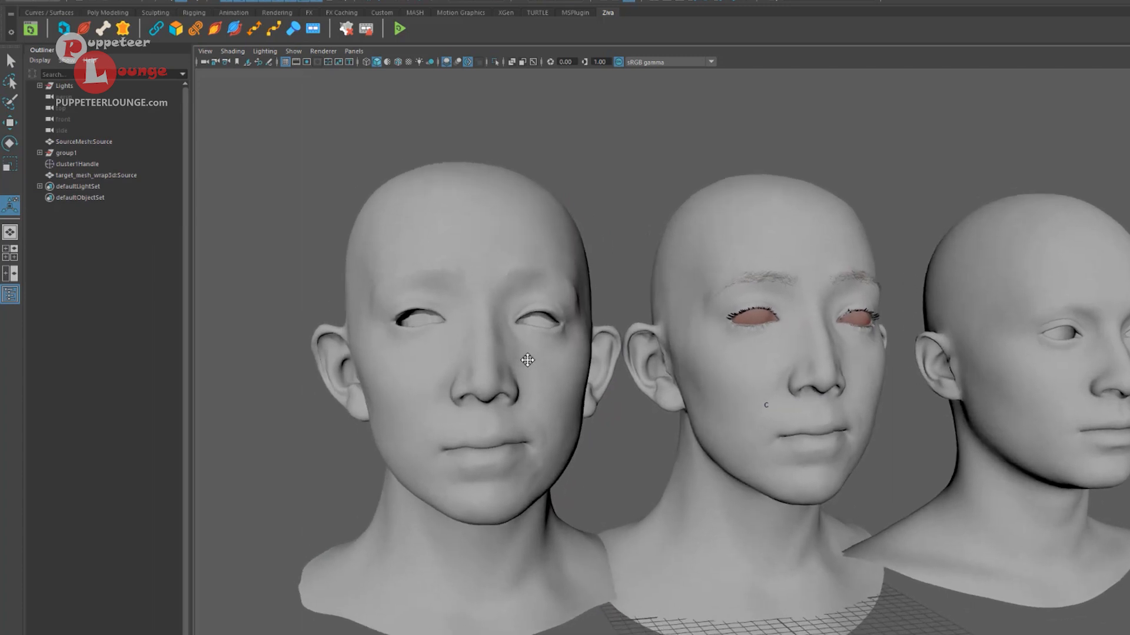
Compare the wrapped mesh's facial surface with the target head up close
{"action": "middle_click_drag", "start_coordinate": [527, 360], "coordinate": [562, 366], "text": "alt"}
{"action": "right_click_drag", "start_coordinate": [517, 368], "coordinate": [555, 372], "text": "alt"}
{"action": "middle_click_drag", "start_coordinate": [515, 378], "coordinate": [531, 358], "text": "alt"}
{"action": "right_click_drag", "start_coordinate": [532, 358], "coordinate": [568, 369], "text": "alt"}
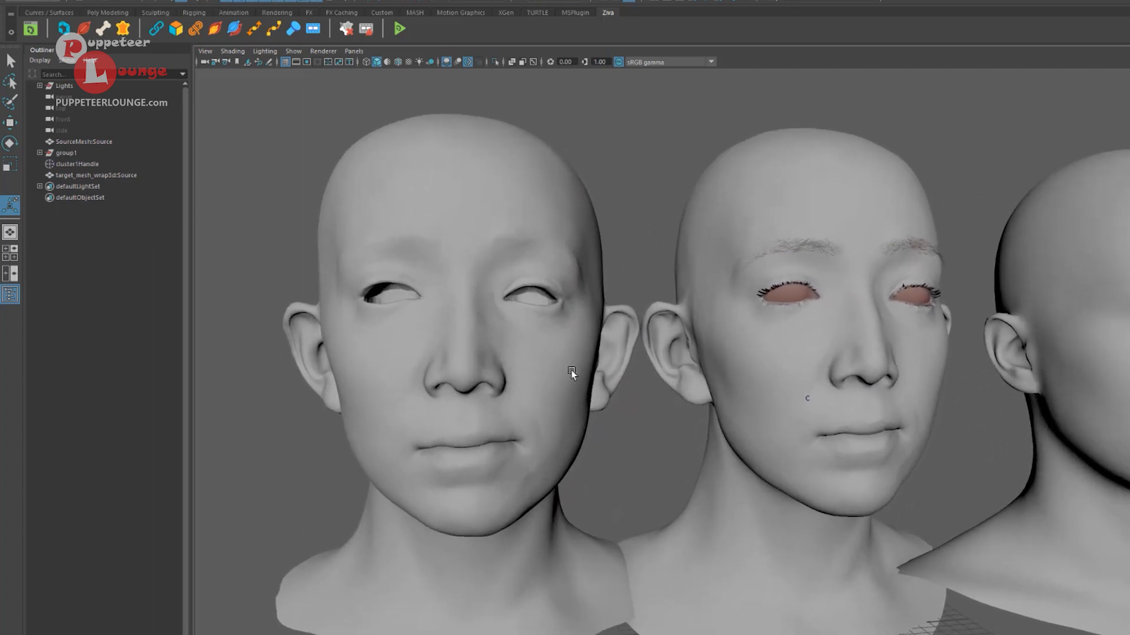
{"action": "middle_click_drag", "start_coordinate": [592, 371], "coordinate": [599, 357], "text": "alt"}
{"action": "right_click_drag", "start_coordinate": [686, 381], "coordinate": [719, 309], "text": "alt"}
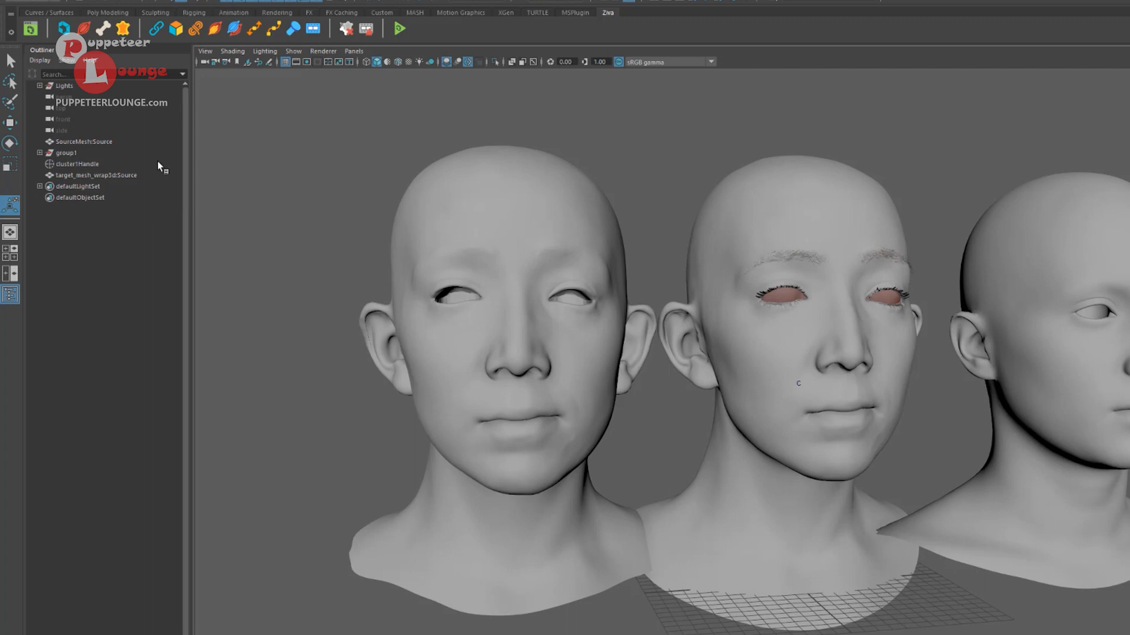
{"action": "left_click", "coordinate": [449, 247]}
{"action": "left_click_drag", "start_coordinate": [449, 247], "coordinate": [519, 232], "text": "alt"}
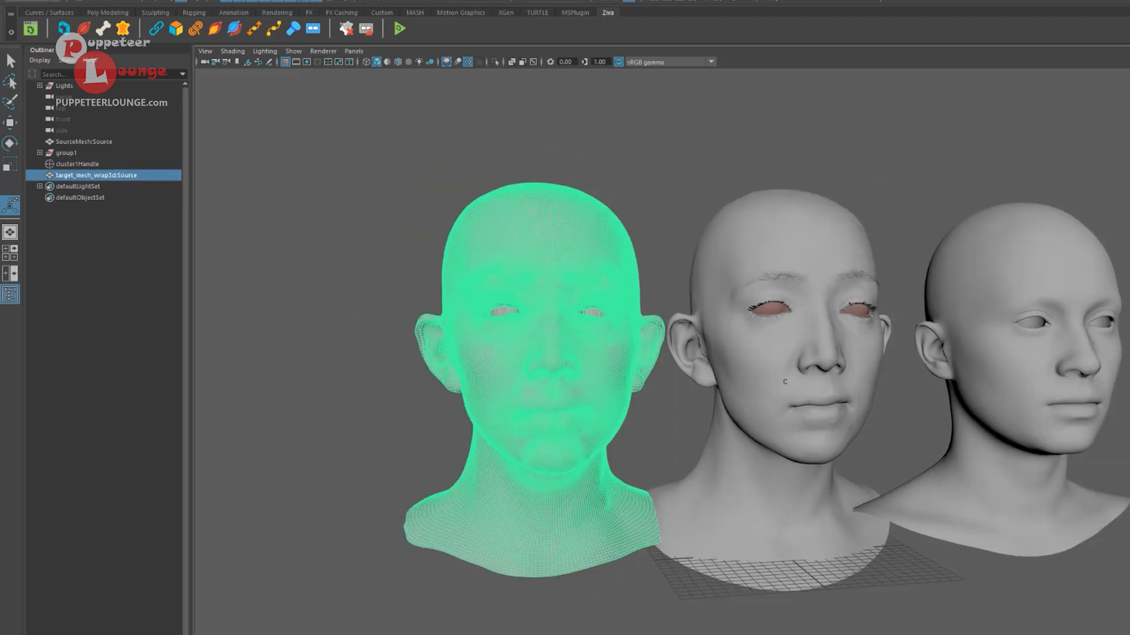
Import the ValidationMesh head into the scene for checking the wrapped mesh
{"action": "left_click", "coordinate": [16, 1]}
{"action": "right_click_drag", "start_coordinate": [726, 353], "coordinate": [697, 347], "text": "alt"}
{"action": "middle_click_drag", "start_coordinate": [729, 481], "coordinate": [723, 450], "text": "alt"}
{"action": "left_click", "coordinate": [694, 415]}
{"action": "key", "text": "w"}
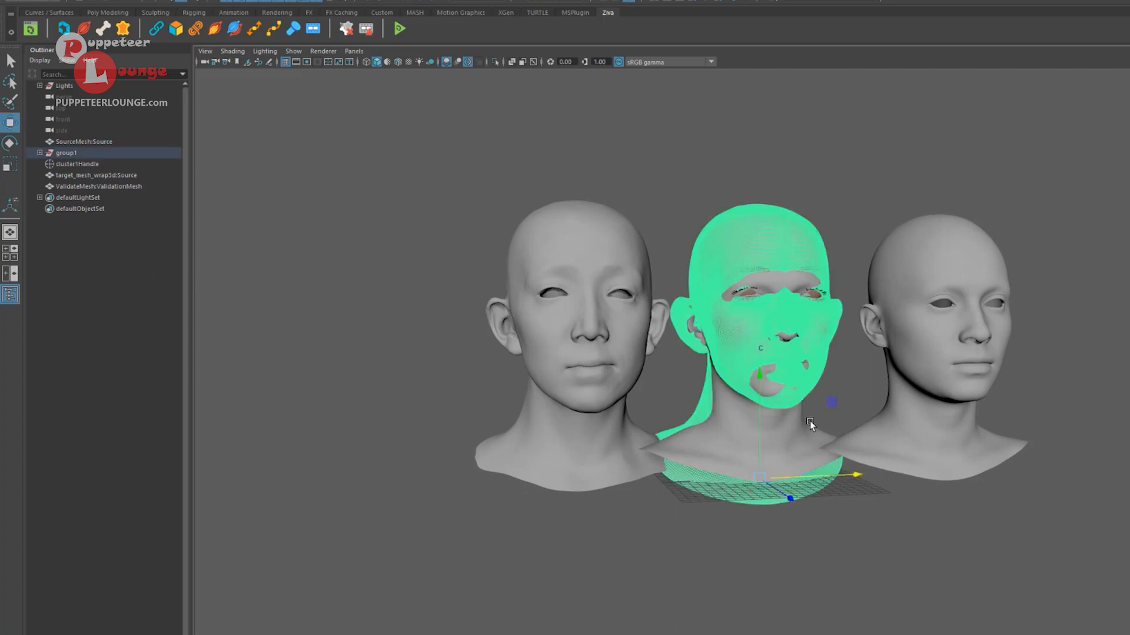
{"action": "middle_click_drag", "start_coordinate": [810, 421], "coordinate": [711, 422]}
{"action": "left_click", "coordinate": [793, 419]}
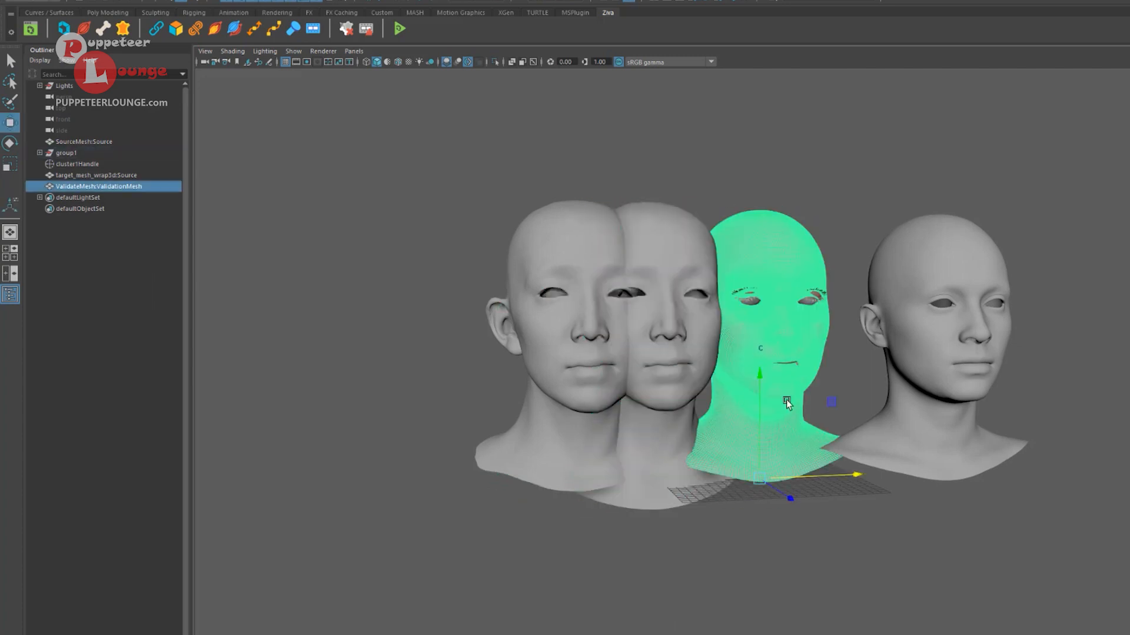
{"action": "key", "text": "ctrl+z"}
{"action": "key", "text": "ctrl+z"}
Move the ValidationMesh head sideways until it stands clear on the outer side of the wrapped mesh
{"action": "left_click", "coordinate": [115, 186]}
{"action": "middle_click_drag", "start_coordinate": [906, 421], "coordinate": [690, 434]}
{"action": "right_click_drag", "start_coordinate": [690, 435], "coordinate": [719, 435], "text": "alt"}
{"action": "key", "text": "q"}
{"action": "left_click", "coordinate": [719, 436]}
{"action": "left_click_drag", "start_coordinate": [814, 372], "coordinate": [594, 369], "text": "alt"}
Create a blend shape on the wrapped mesh using the ValidationMesh head as its target
{"action": "left_click", "coordinate": [663, 370]}
{"action": "left_click", "coordinate": [490, 360], "text": "shift"}
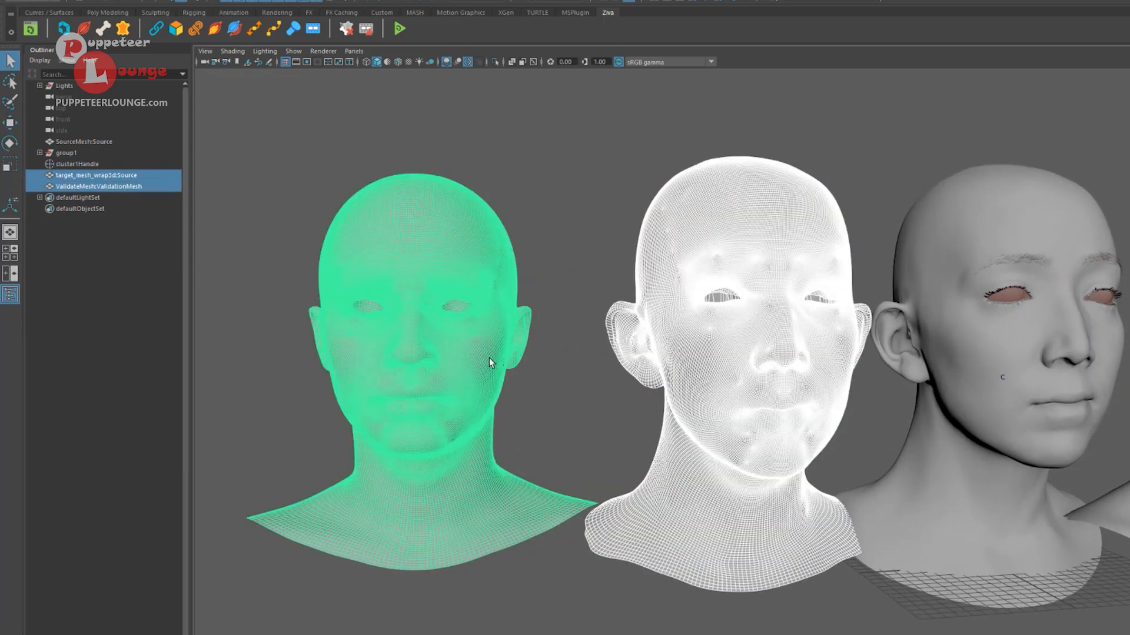
{"action": "left_click", "coordinate": [431, 252]}
{"action": "left_click", "coordinate": [641, 265], "text": "shift"}
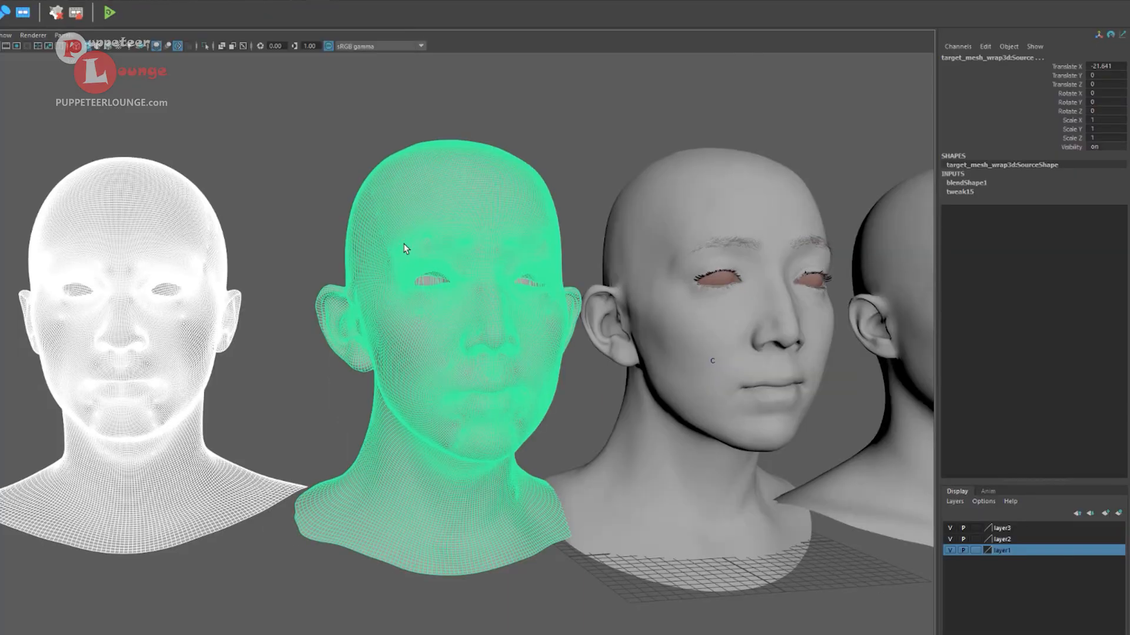
Test the blendShape1 deformer by varying its ValidationMesh weight and examining how the wrapped mesh morphs
{"action": "middle_click_drag", "start_coordinate": [696, 265], "coordinate": [703, 252], "text": "alt"}
{"action": "double_click", "coordinate": [979, 183]}
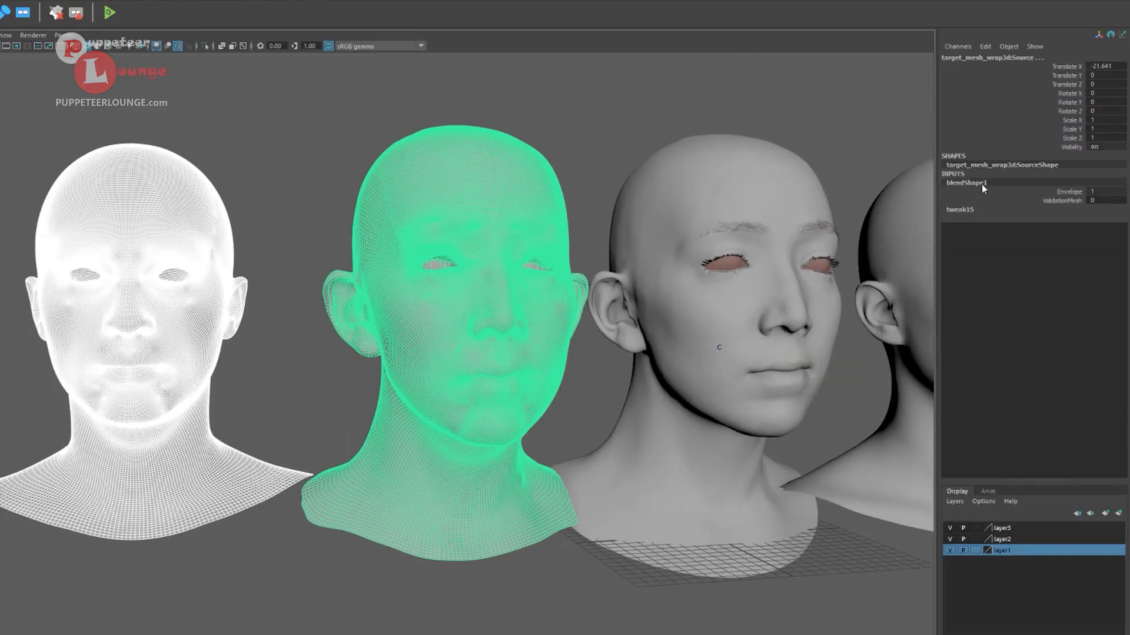
{"action": "left_click", "coordinate": [546, 125]}
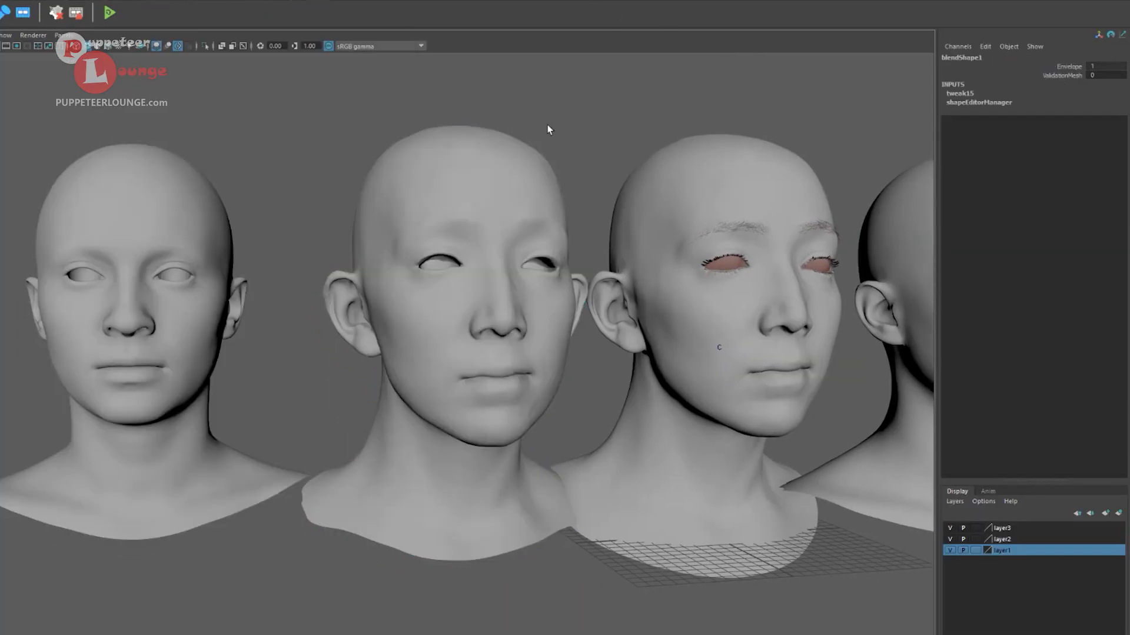
{"action": "middle_click_drag", "start_coordinate": [546, 125], "coordinate": [552, 153], "text": "alt"}
{"action": "left_click", "coordinate": [1058, 79]}
{"action": "mouse_move", "coordinate": [246, 281]}
{"action": "middle_mouse_down"}
{"action": "mouse_move", "coordinate": [259, 282]}
{"action": "mouse_move", "coordinate": [230, 283]}
{"action": "mouse_move", "coordinate": [249, 293]}
{"action": "middle_mouse_up"}
{"action": "right_click_drag", "start_coordinate": [118, 347], "coordinate": [93, 356], "text": "alt"}
{"action": "middle_click_drag", "start_coordinate": [337, 362], "coordinate": [305, 369]}
{"action": "scroll", "coordinate": [305, 370], "scroll_direction": "up", "scroll_amount": 1}
Delete the construction history of the wrapped mesh, including its blendShape1 input
{"action": "left_click", "coordinate": [327, 347]}
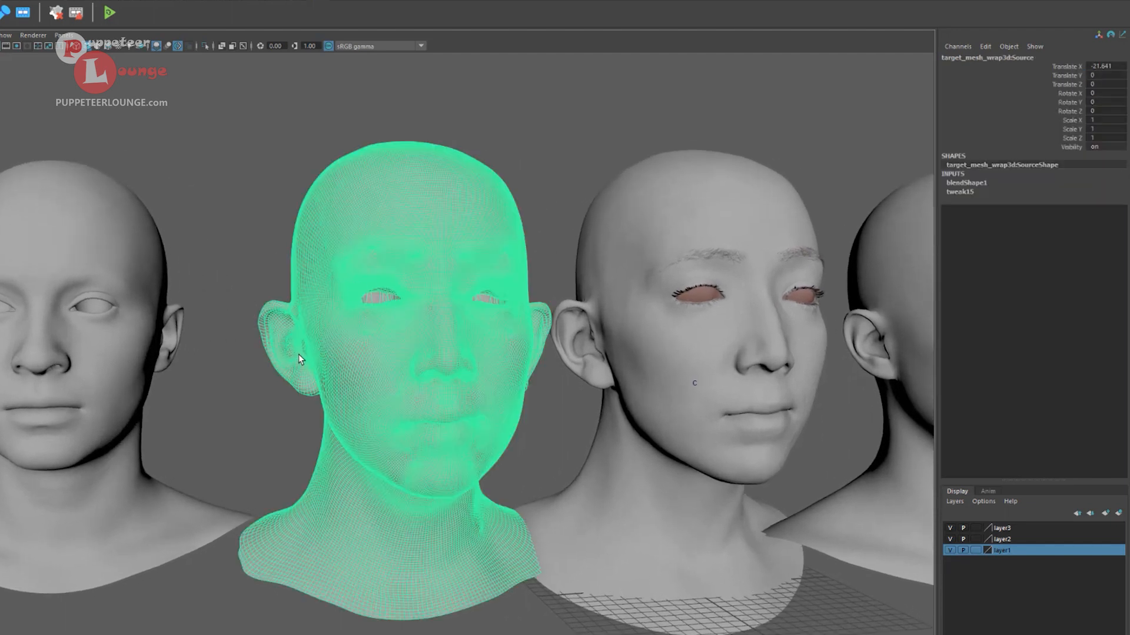
{"action": "left_click", "coordinate": [0, 0]}
{"action": "mouse_move", "coordinate": [0, 95]}
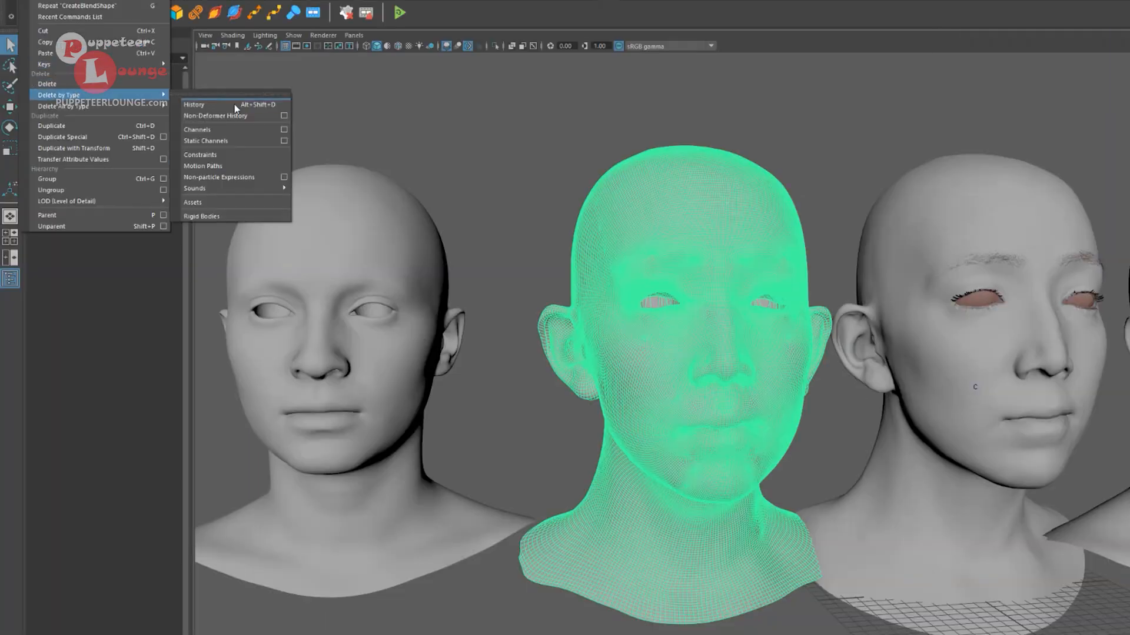
{"action": "left_click", "coordinate": [235, 108]}
Open the Export Selection options for the wrapped mesh and set the file type to FBX export
{"action": "left_click", "coordinate": [0, 0]}
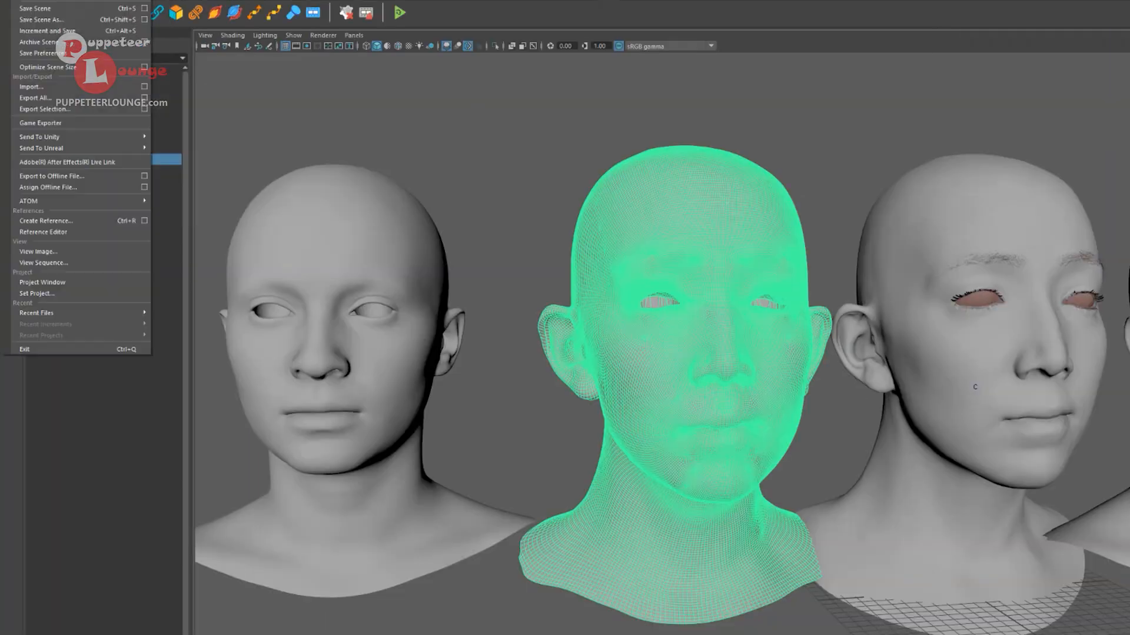
{"action": "left_click", "coordinate": [145, 109]}
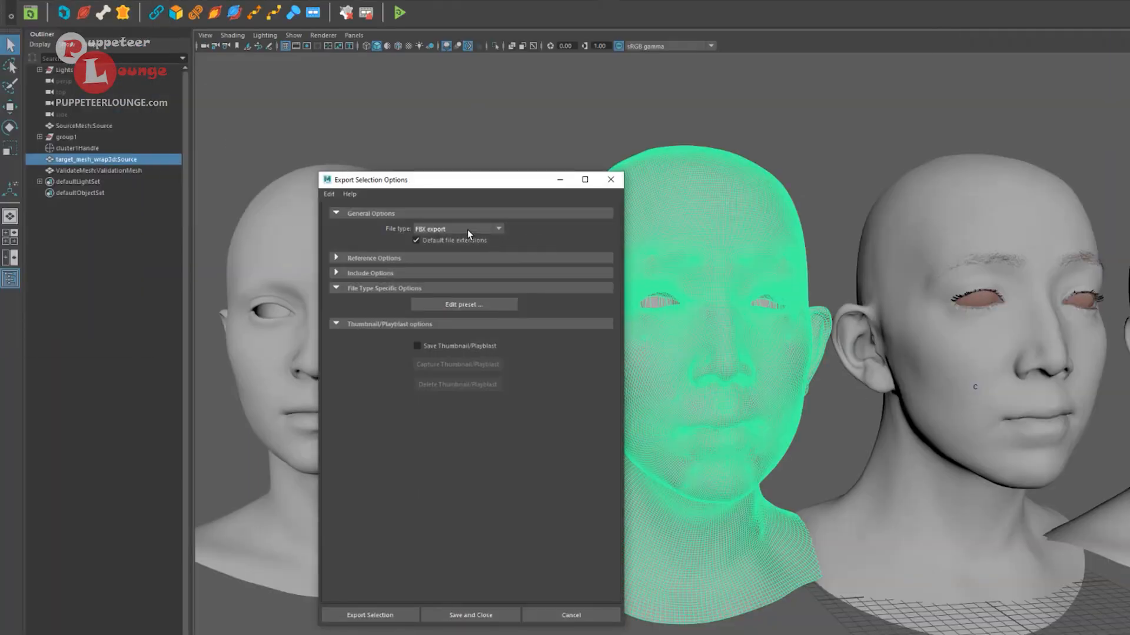
{"action": "left_click", "coordinate": [431, 228]}
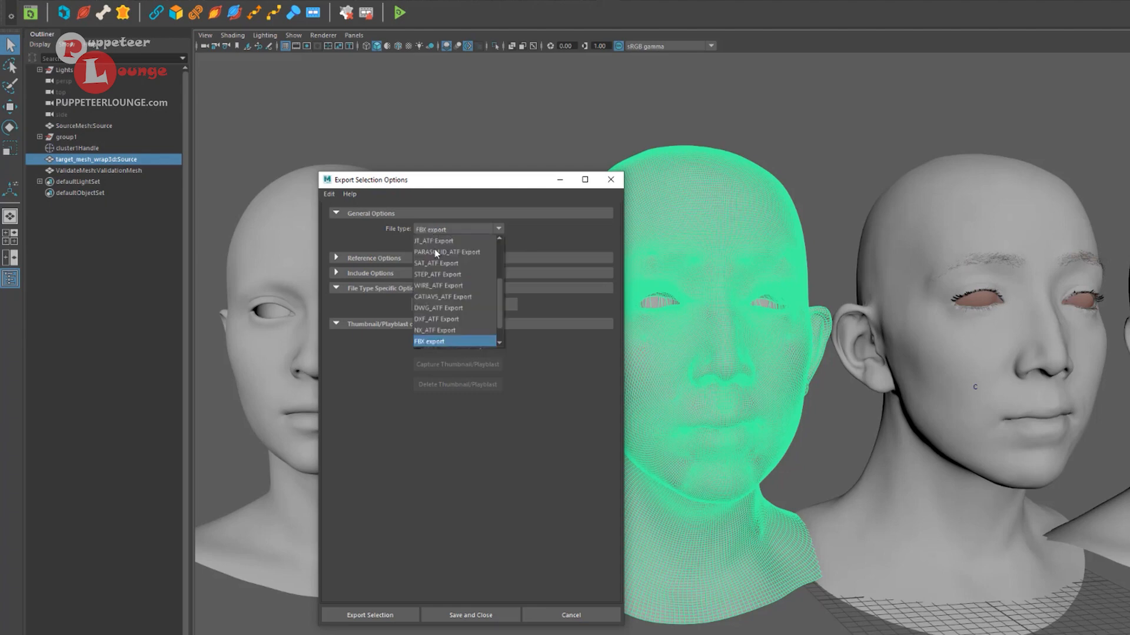
{"action": "left_click", "coordinate": [439, 343]}
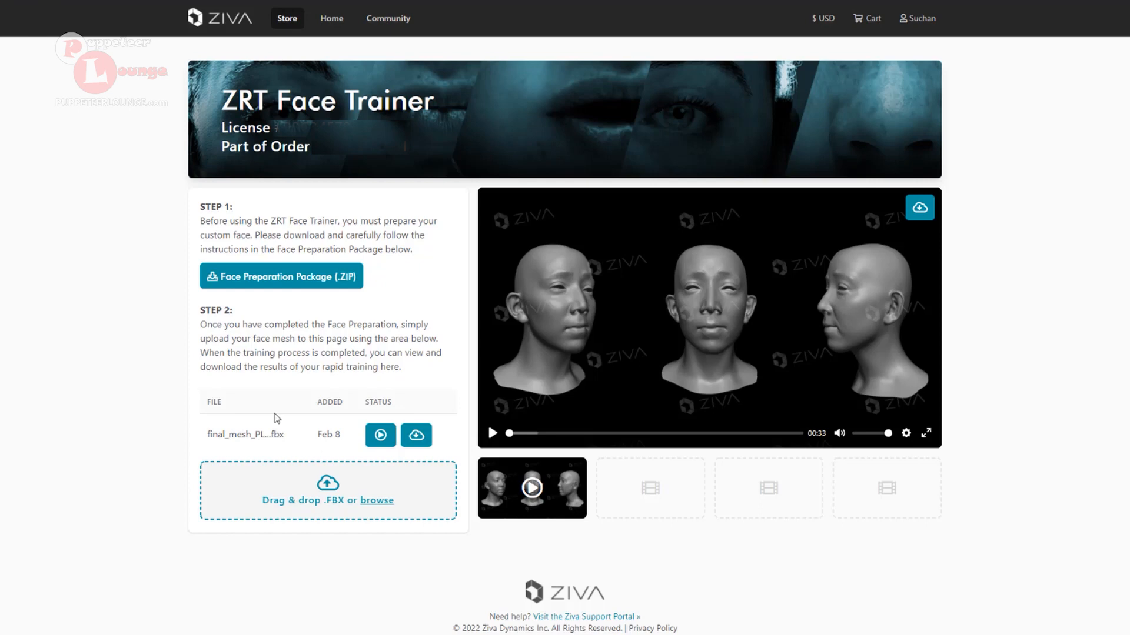
Switch to Ziva's ZRT Face Trainer page and upload the final_mesh_PL FBX file from the final_mesh folder
{"action": "left_click", "coordinate": [327, 489]}
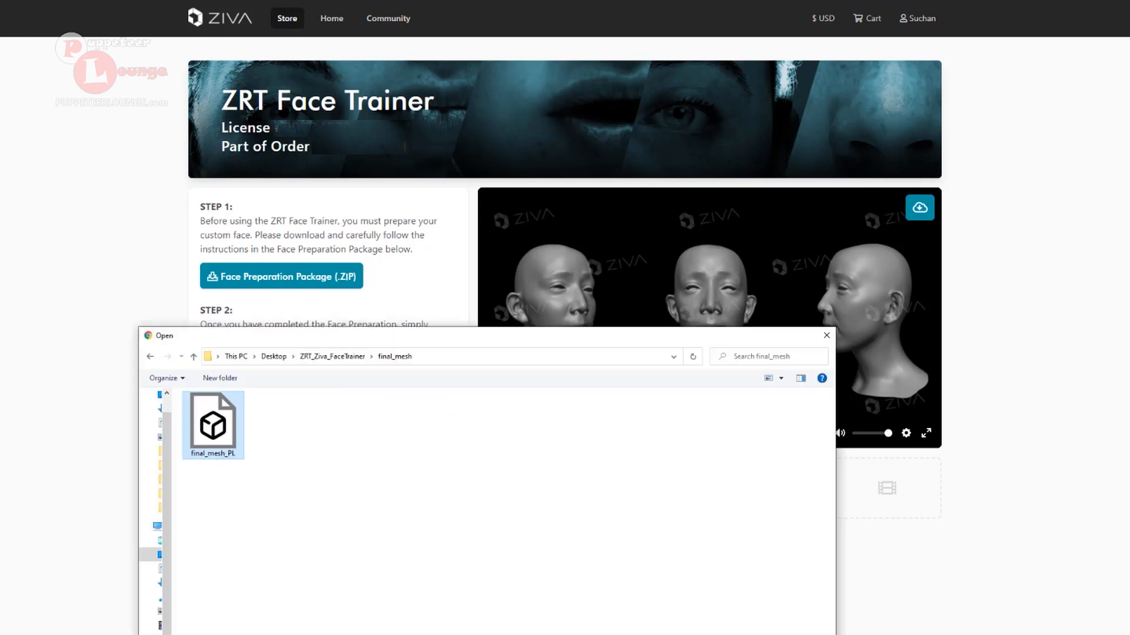
{"action": "key", "text": "Return"}
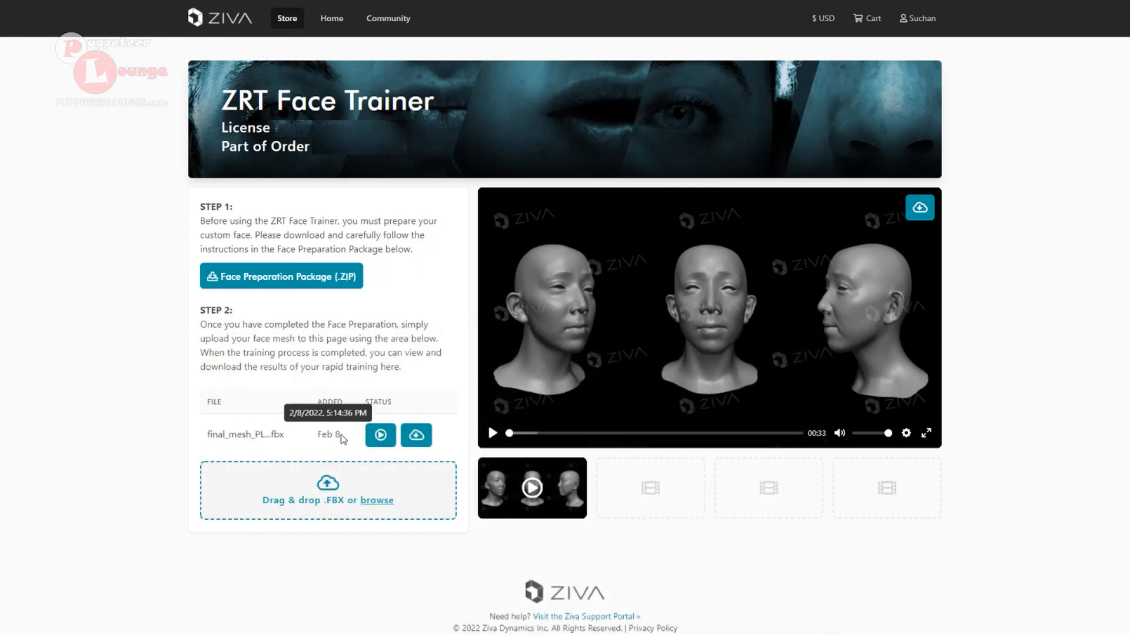